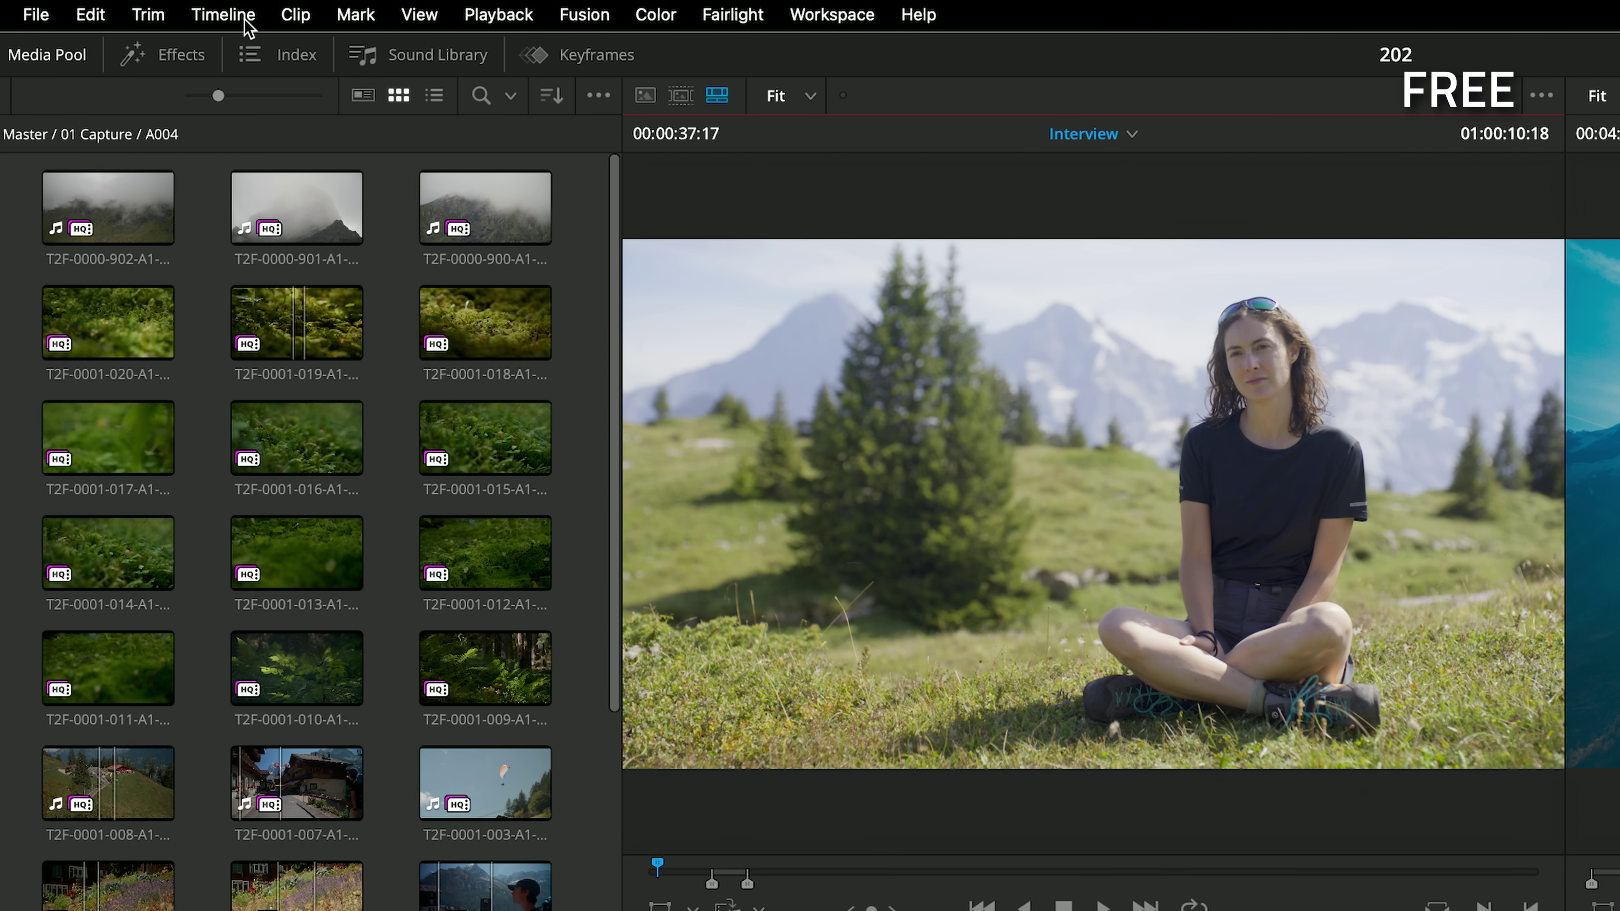
- Look over the Timeline menu's Source Track Selector options, then dismiss the menu
left_click(217, 8)
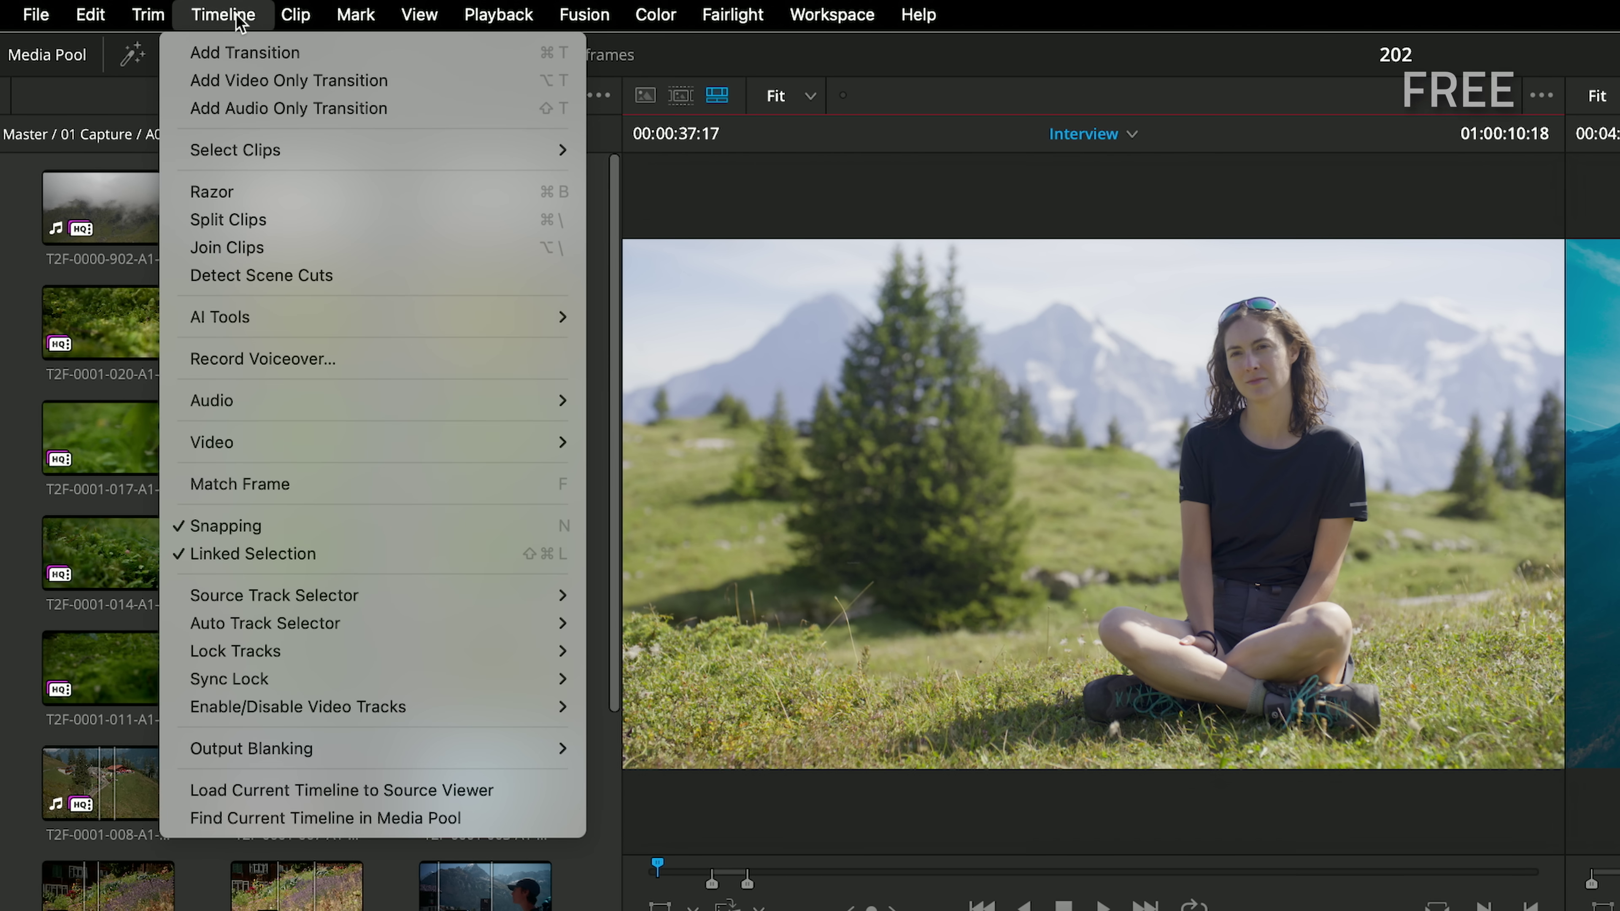
mouse_move(471, 597)
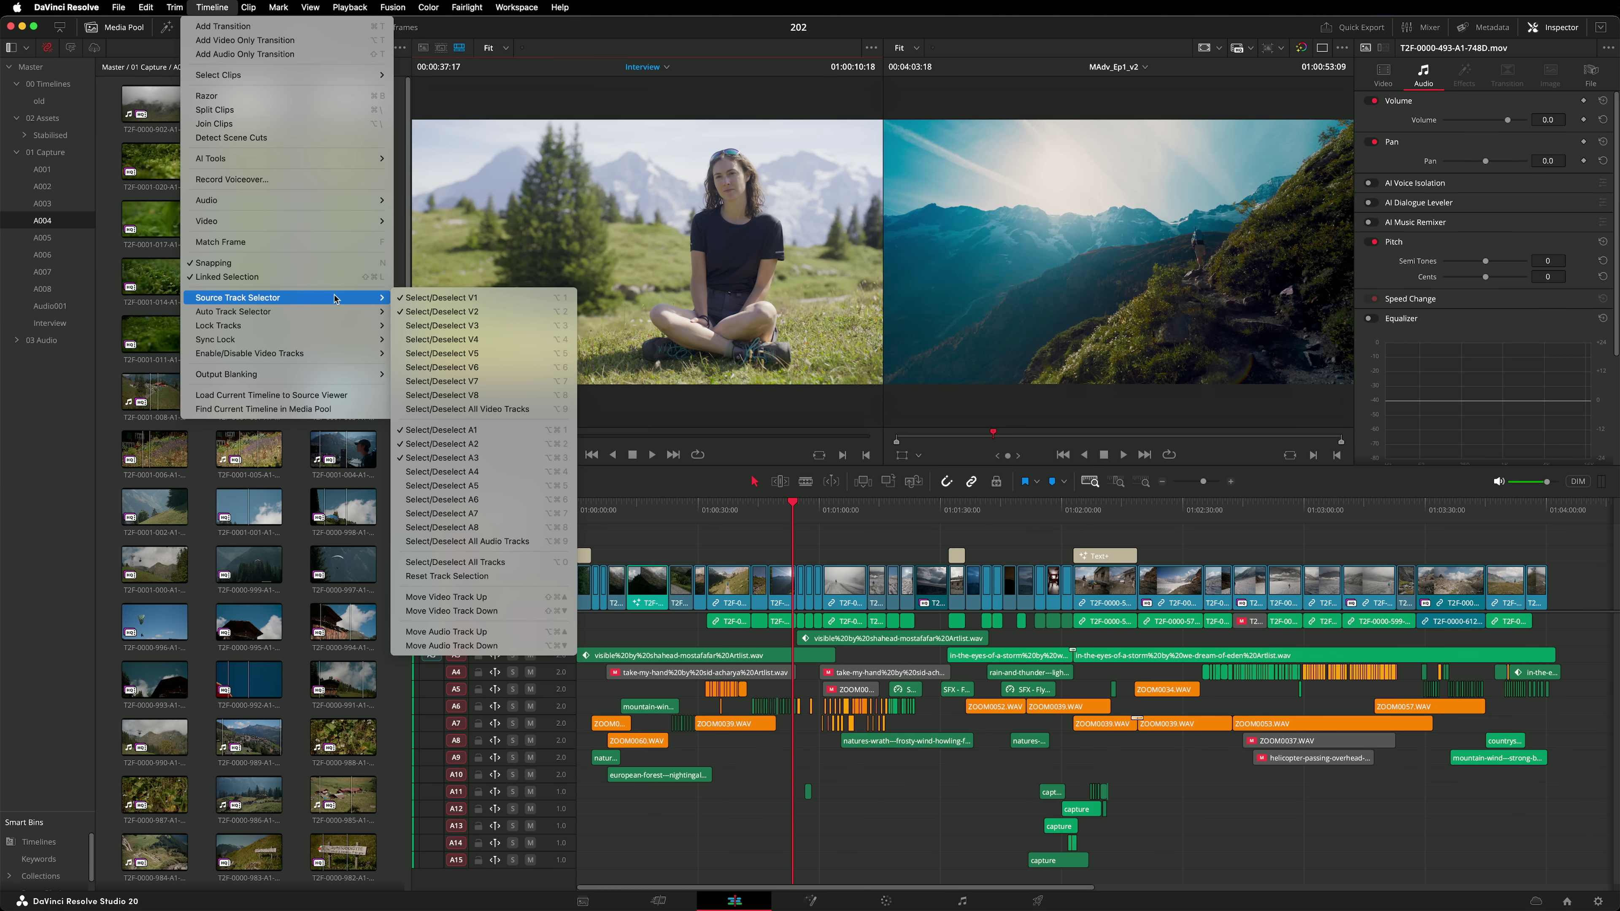
key("Escape")
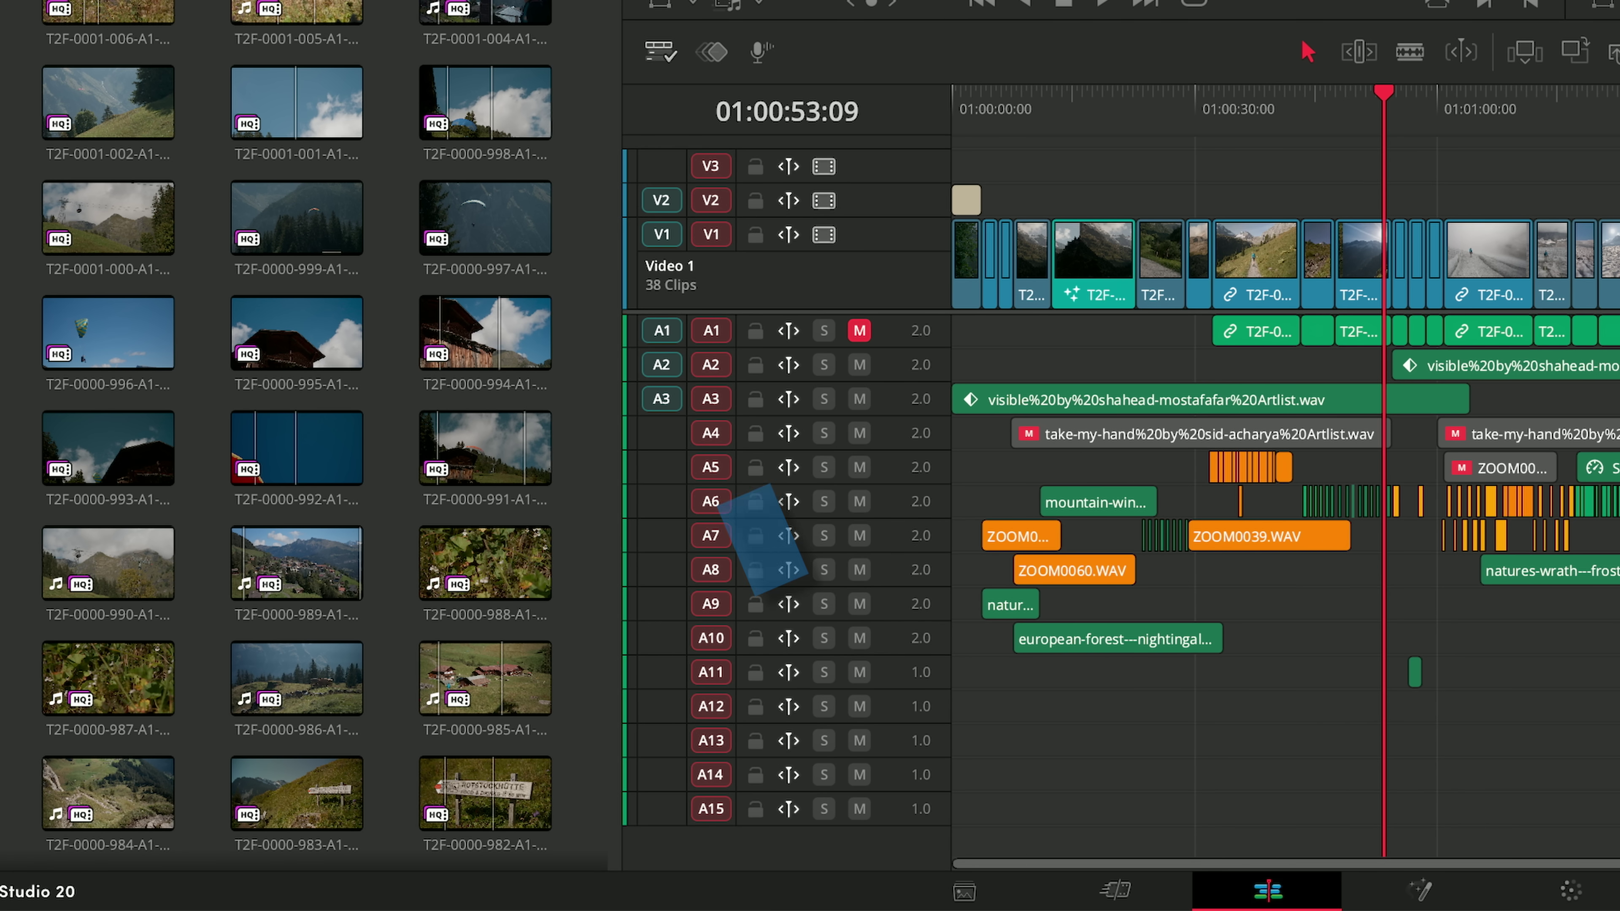
- Patch the source video to V3 and its audio to A10, A12 and A11, then overwrite the clip at the playhead
left_click_drag(663, 200, 674, 178)
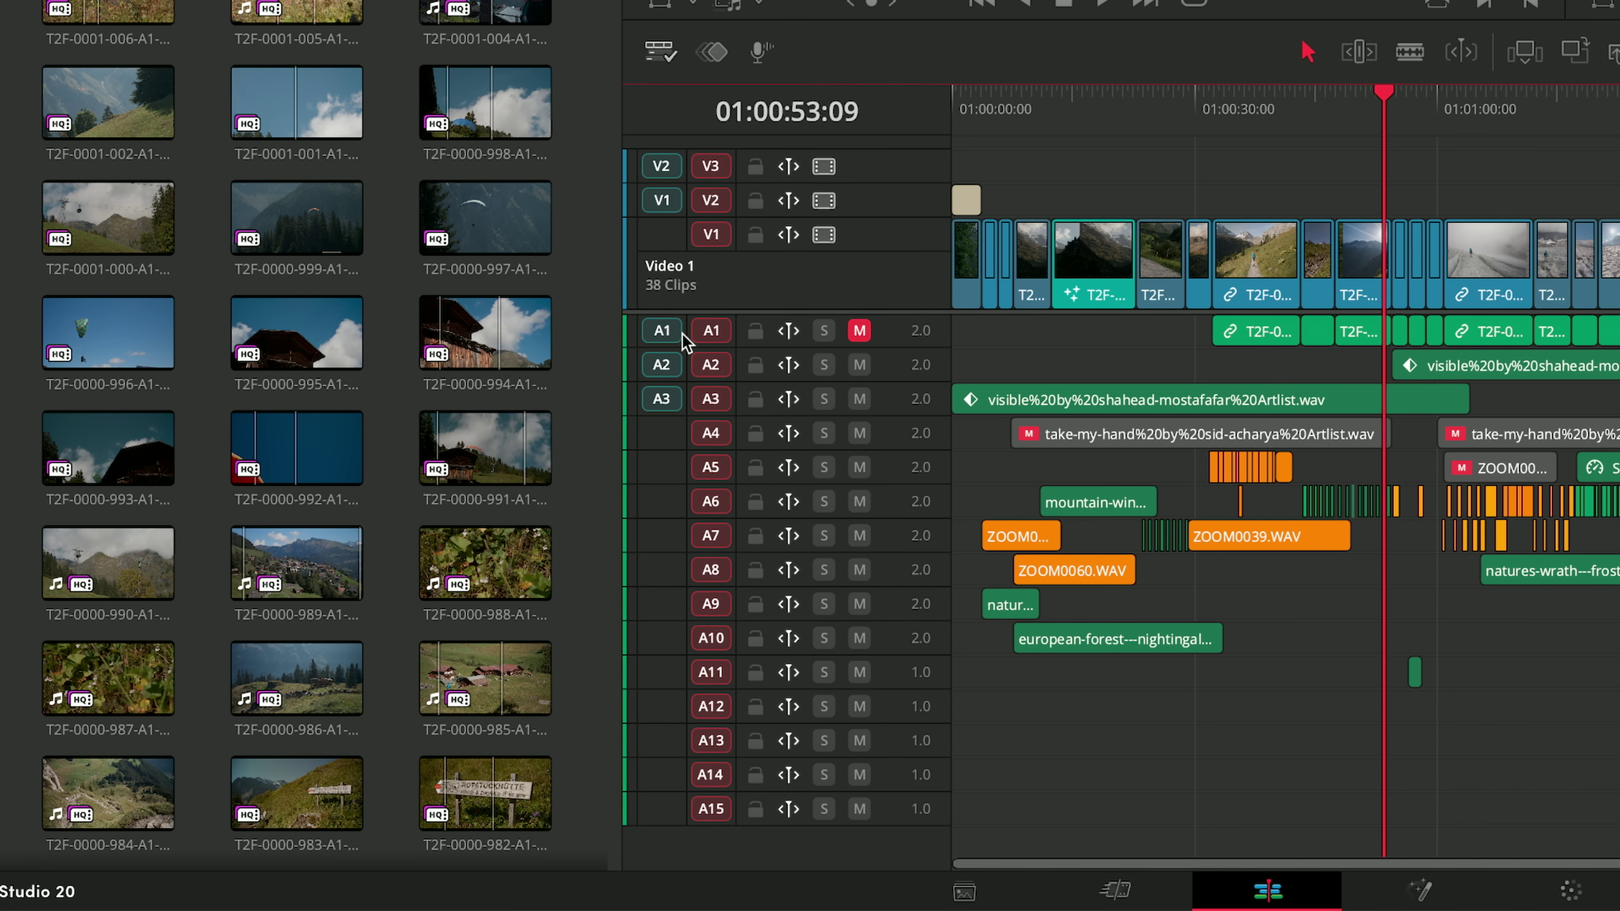
left_click_drag(663, 338, 661, 638)
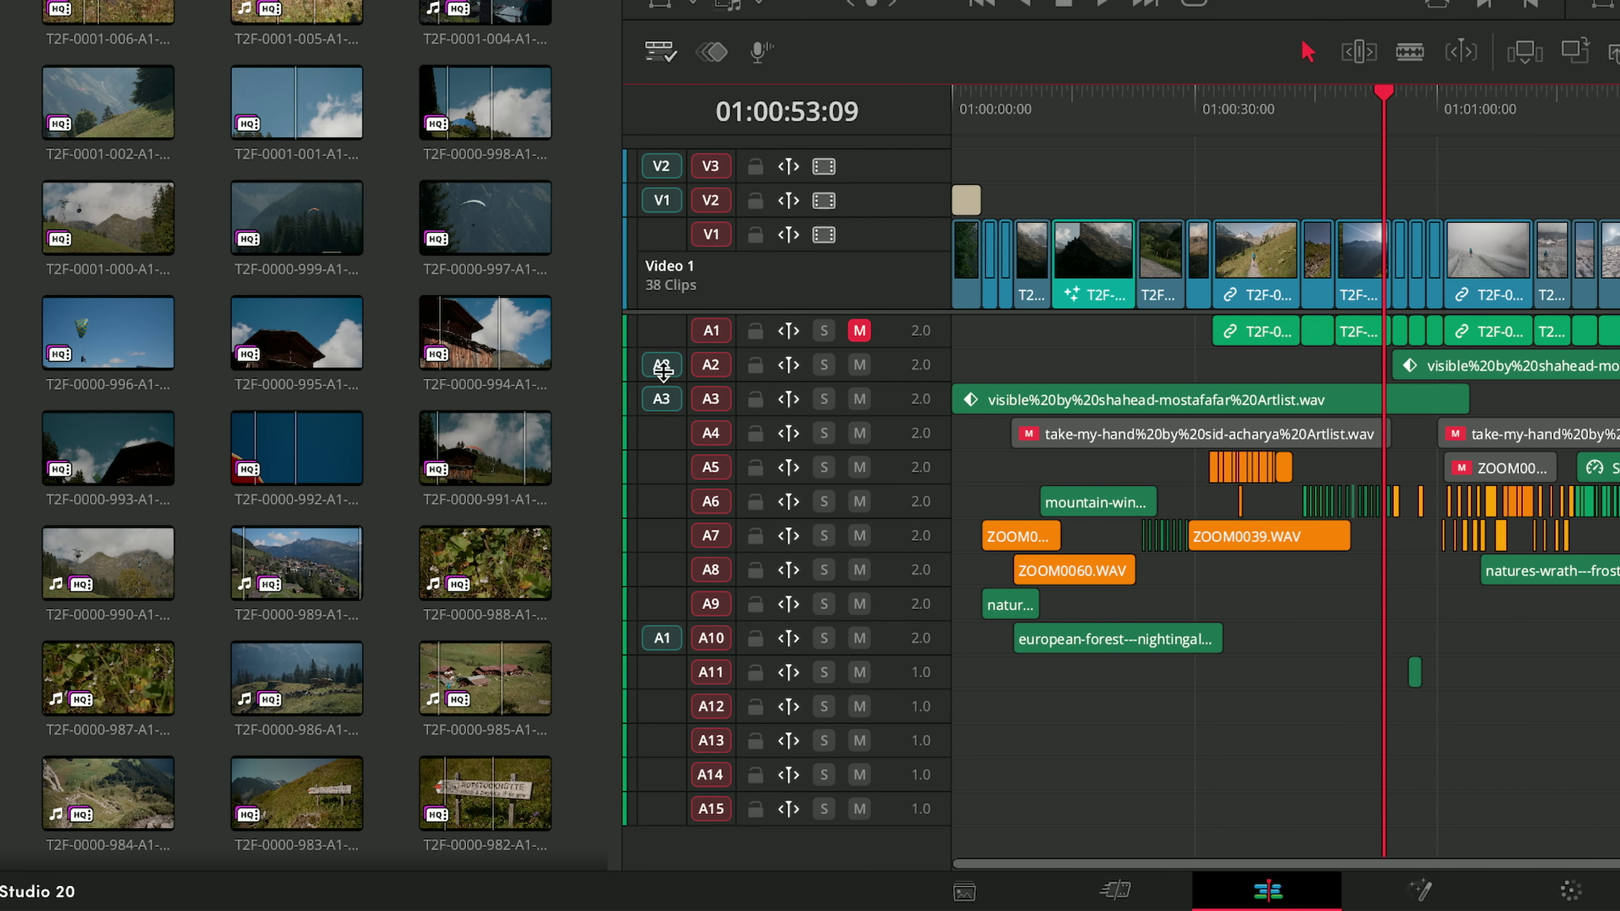
left_click_drag(659, 410, 662, 706)
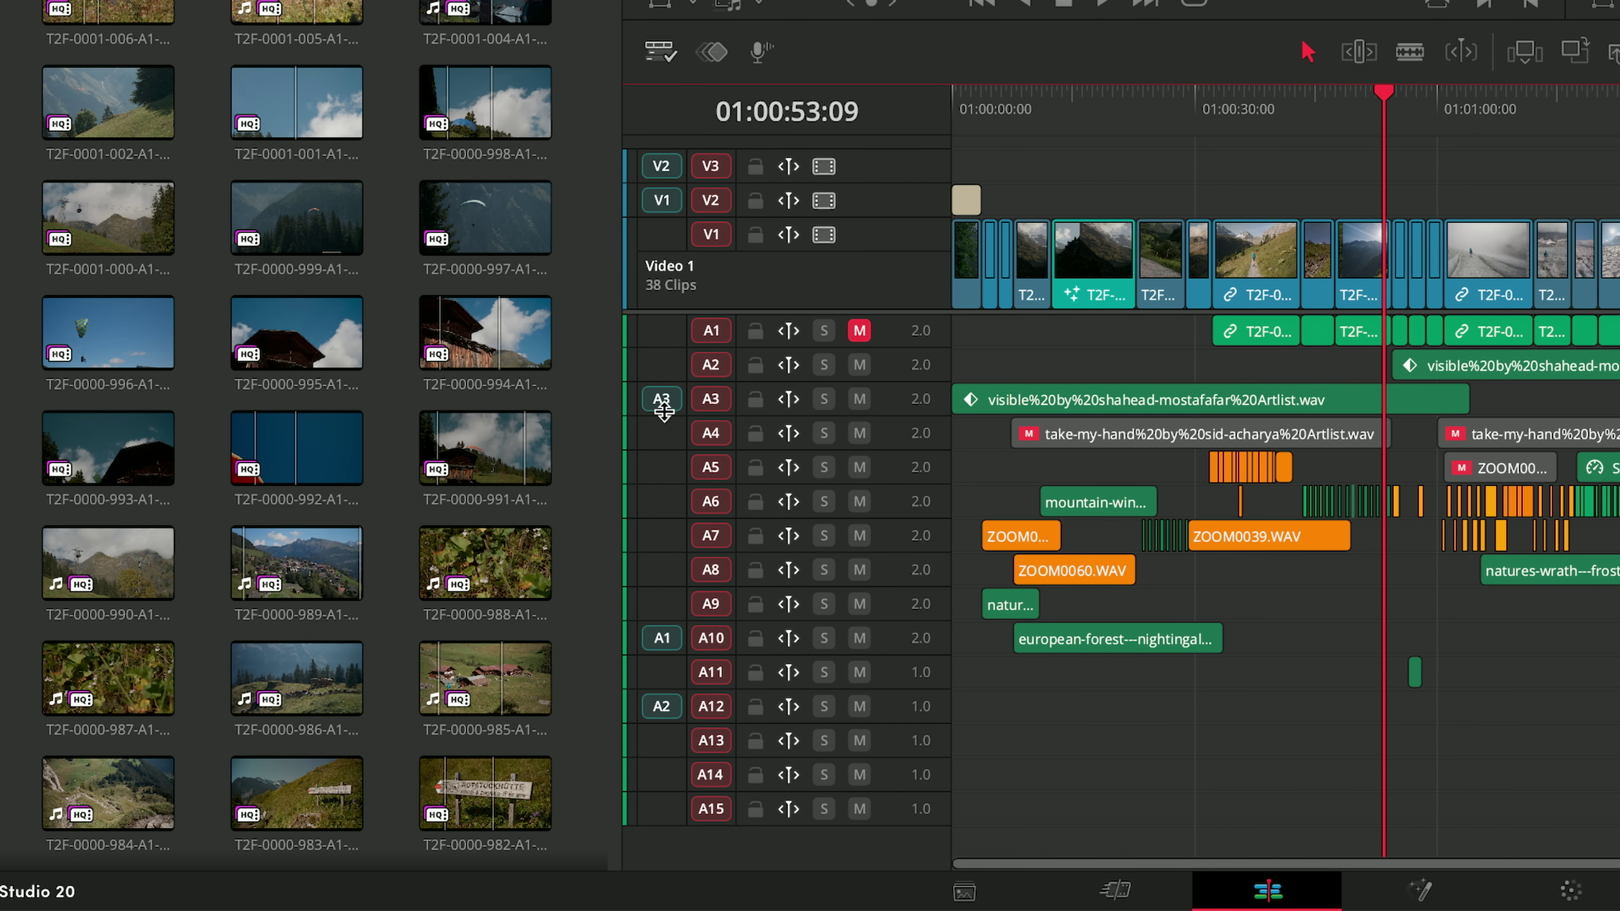
left_click_drag(651, 635, 651, 674)
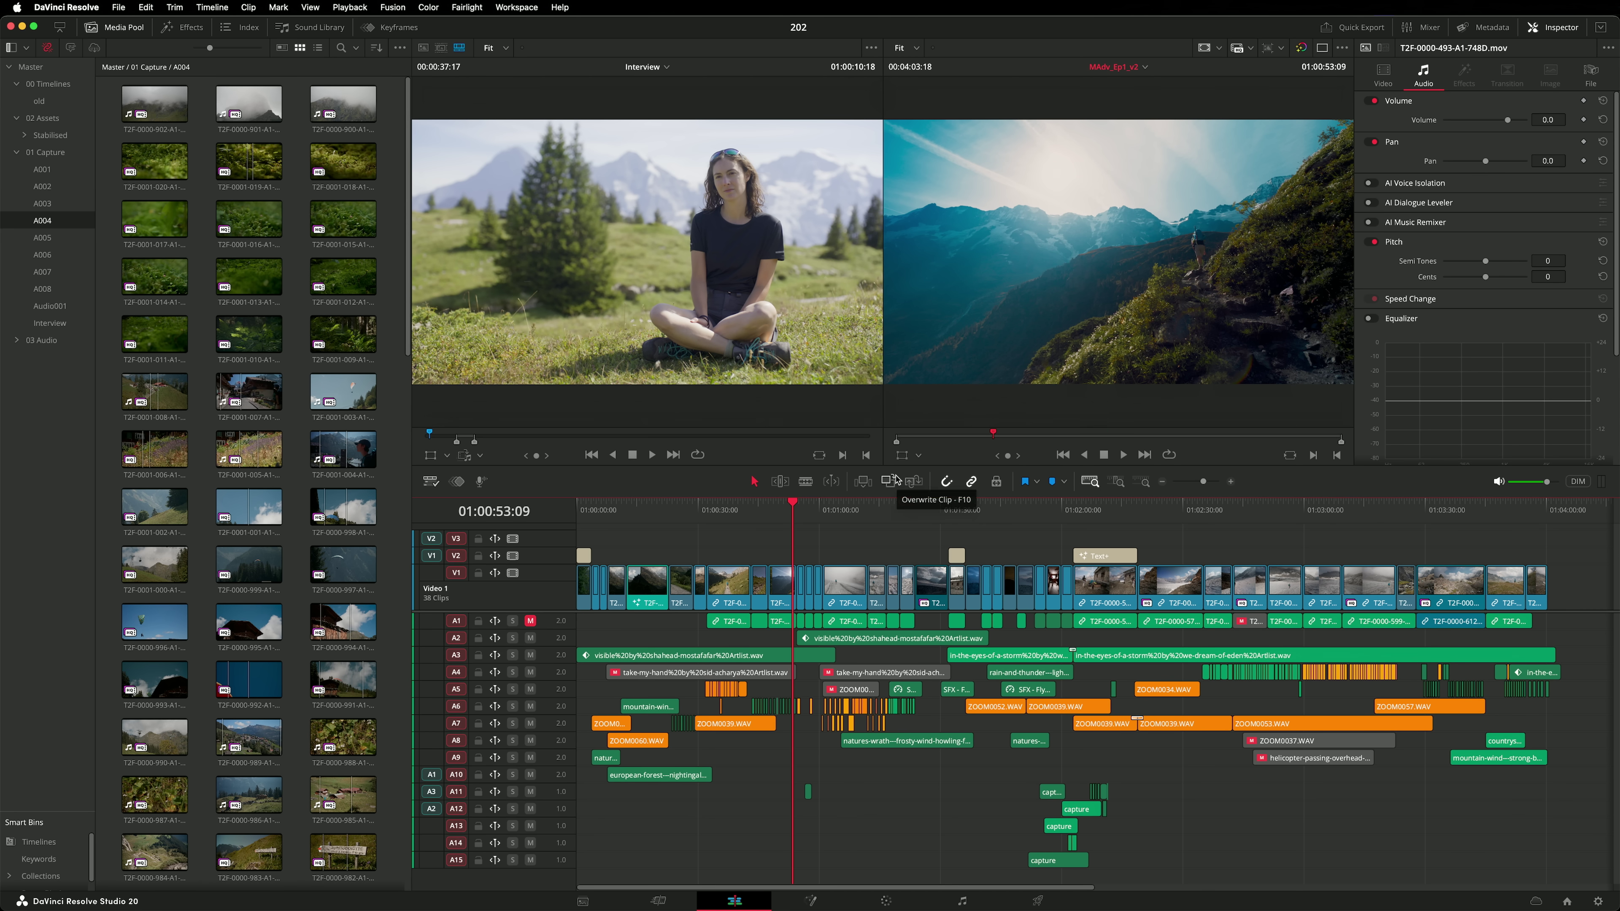
left_click(896, 480)
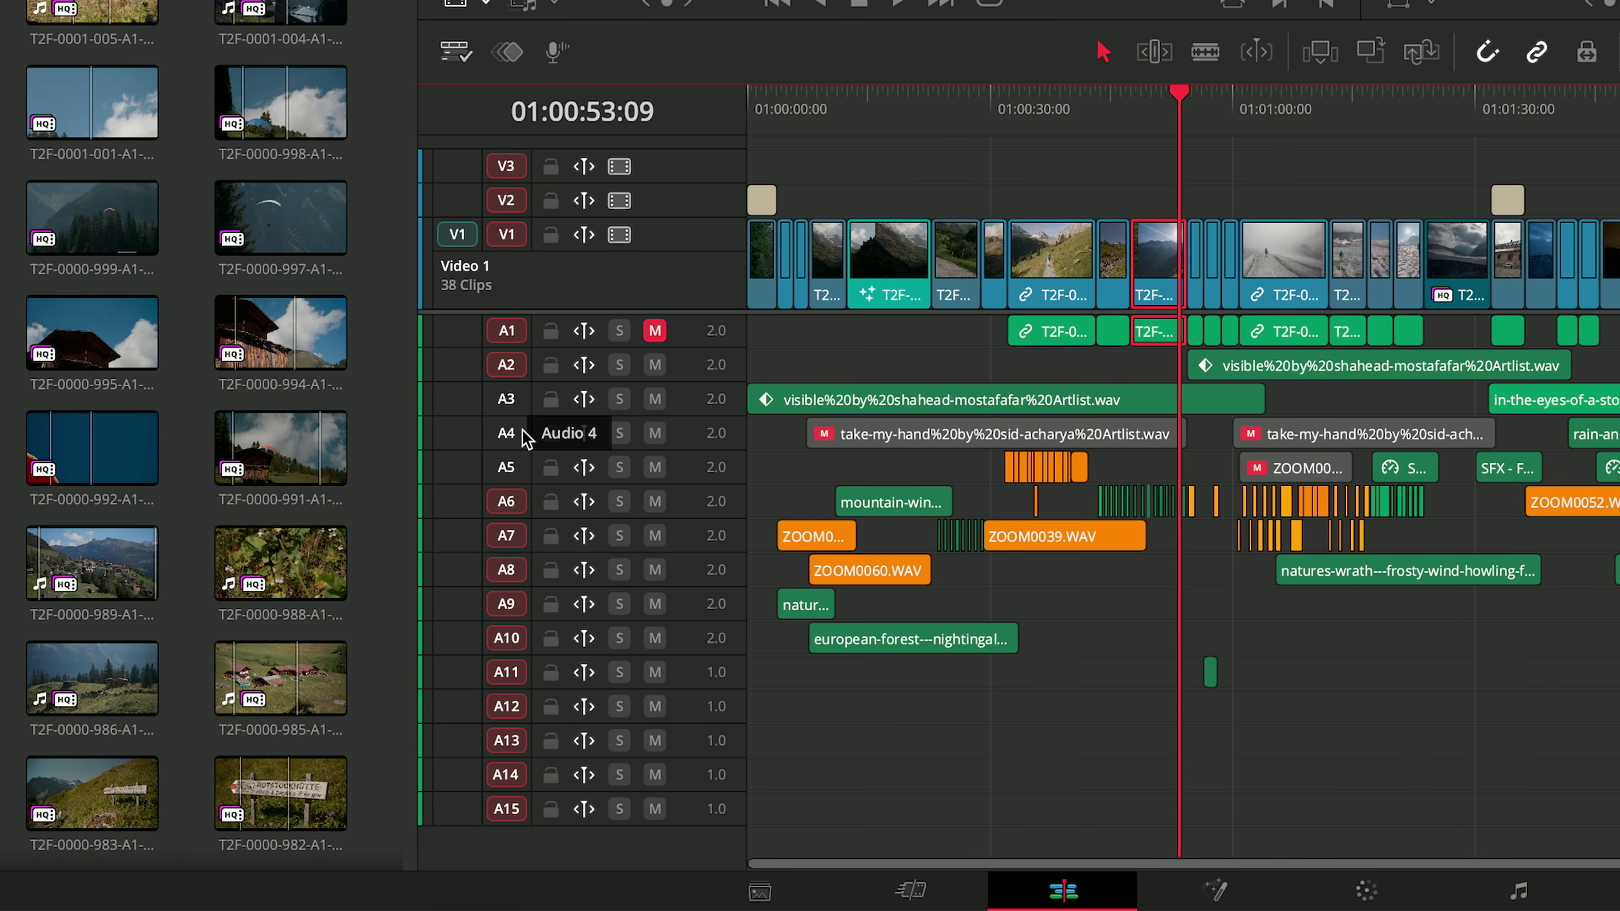
- Enable the A3 auto track selector in the track header
left_click(507, 406)
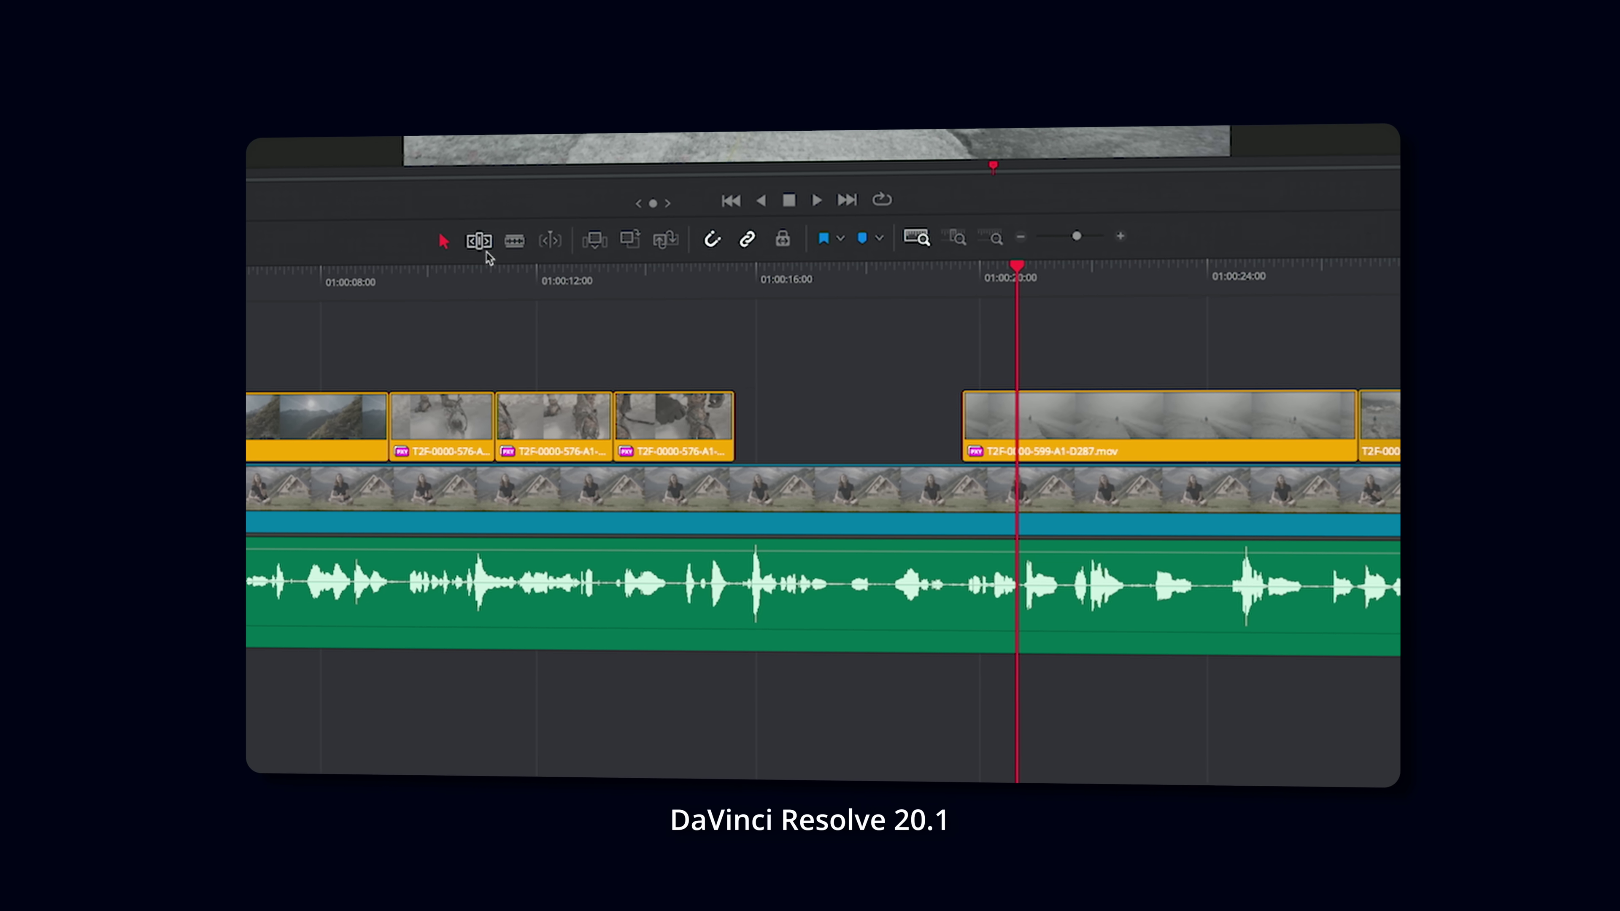
- In Trim Edit mode, drag the fourth clip's end right so later clips ripple
left_click(477, 240)
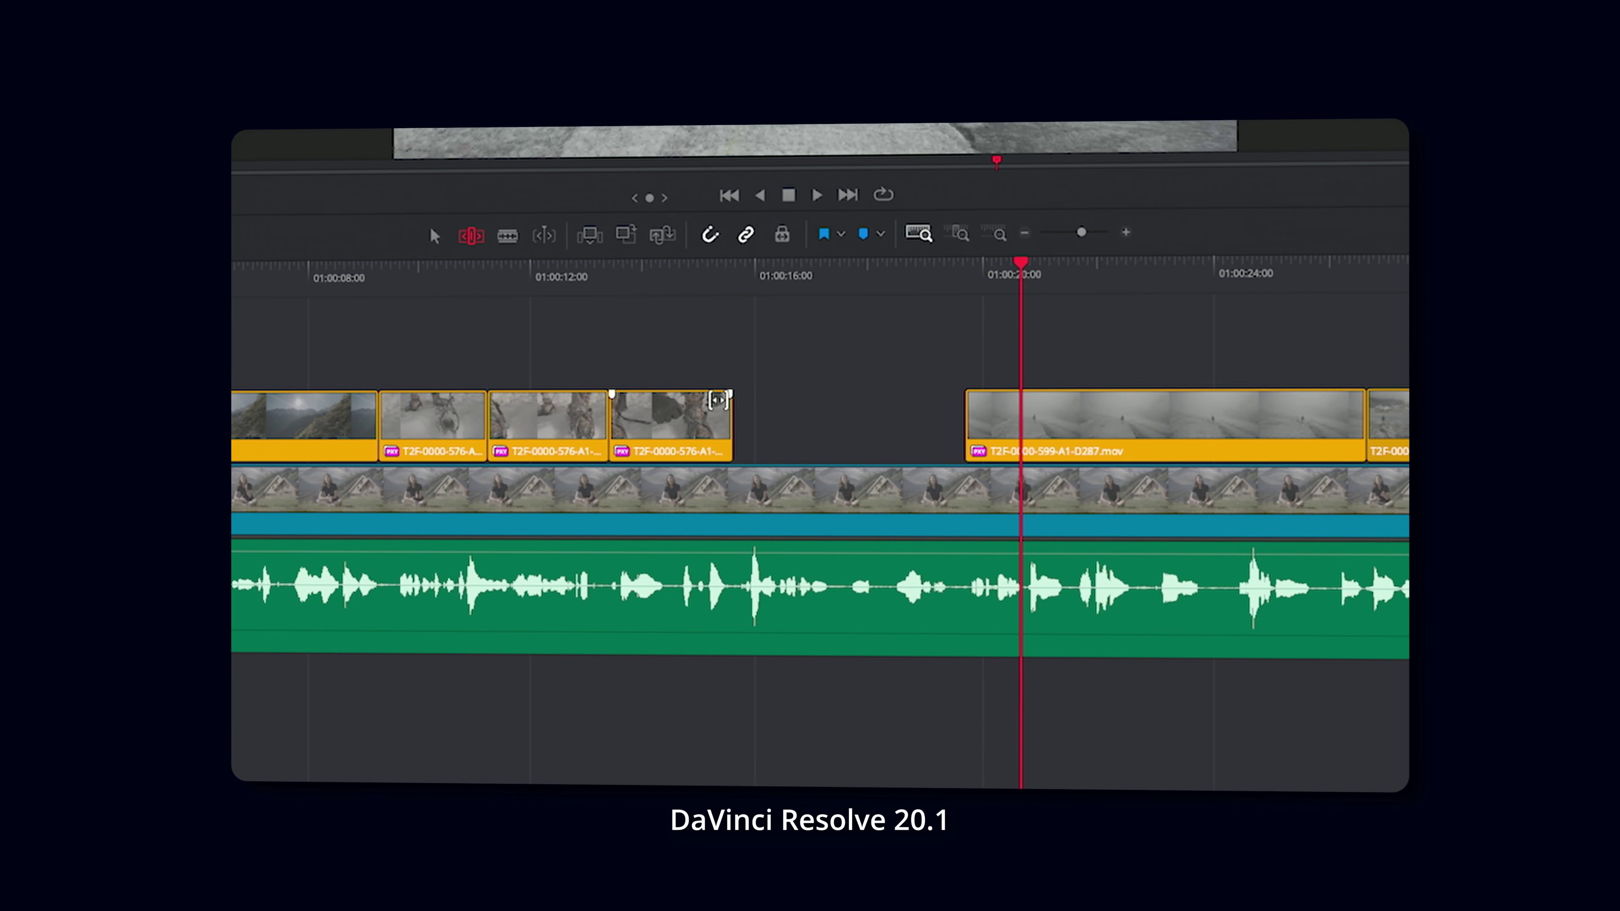
left_click_drag(722, 413, 890, 418)
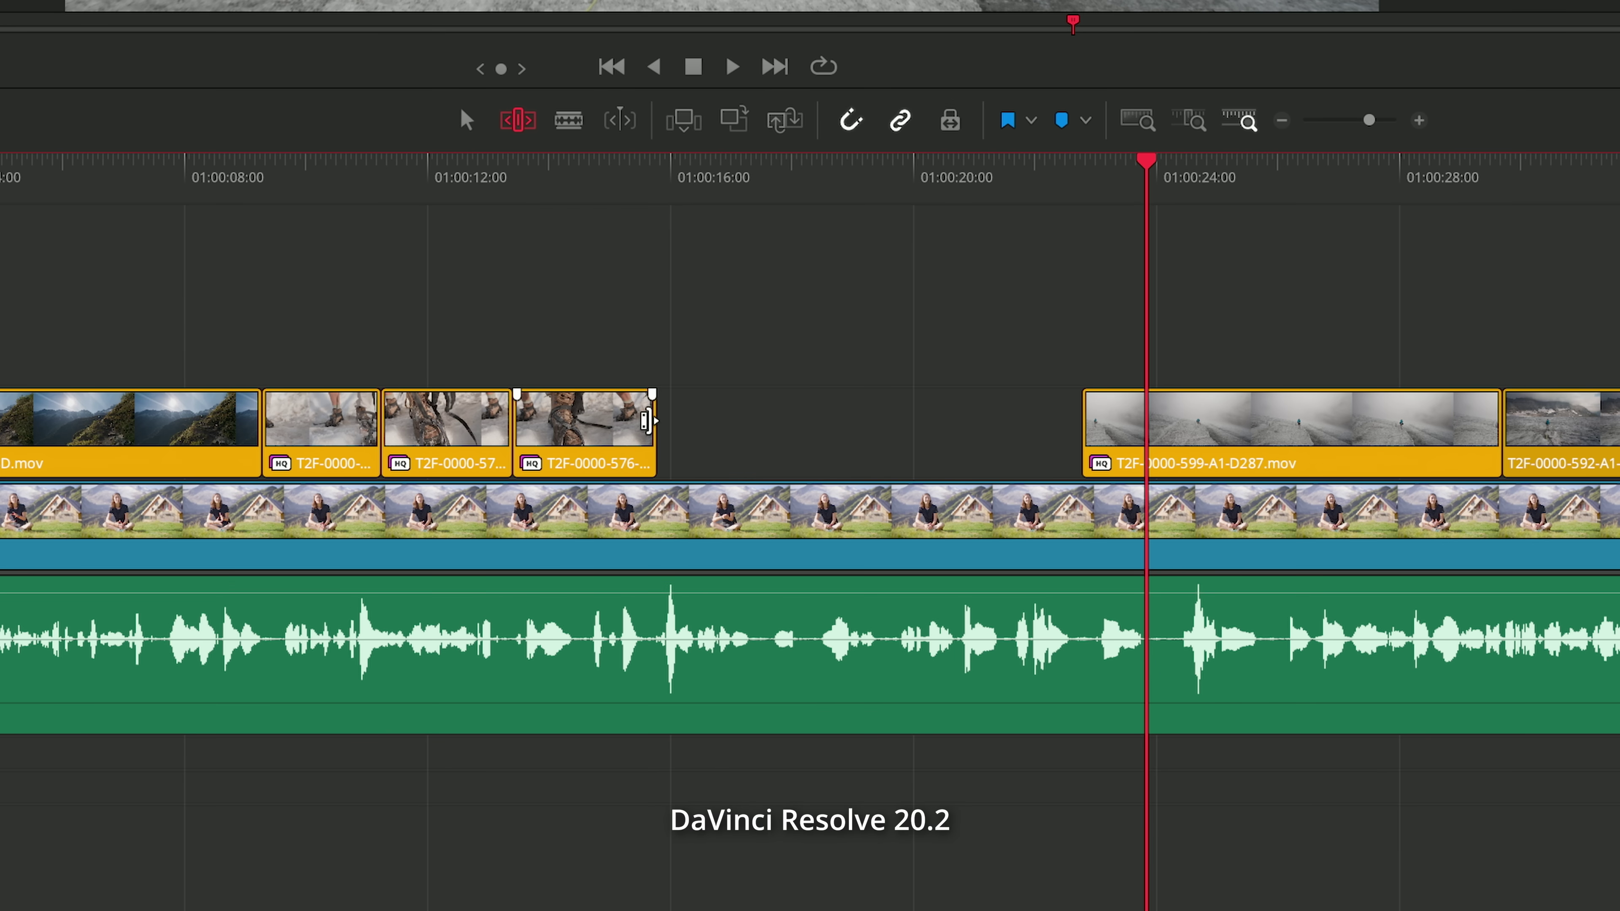
left_click_drag(643, 615, 661, 636)
left_click_drag(690, 429, 798, 432)
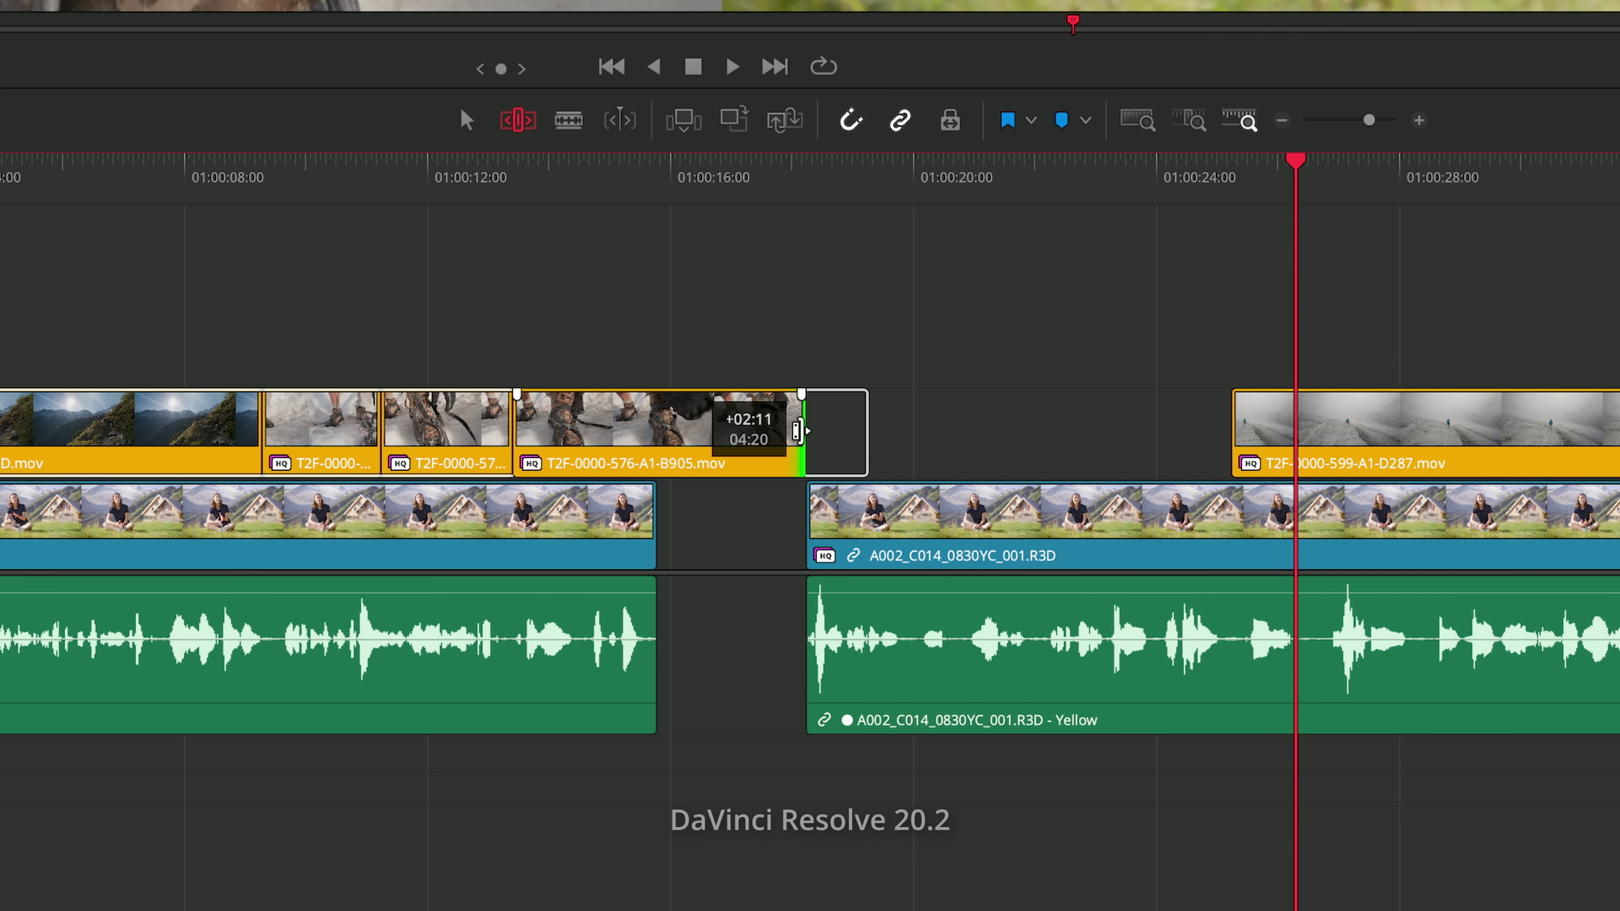
left_click_drag(797, 432, 574, 429)
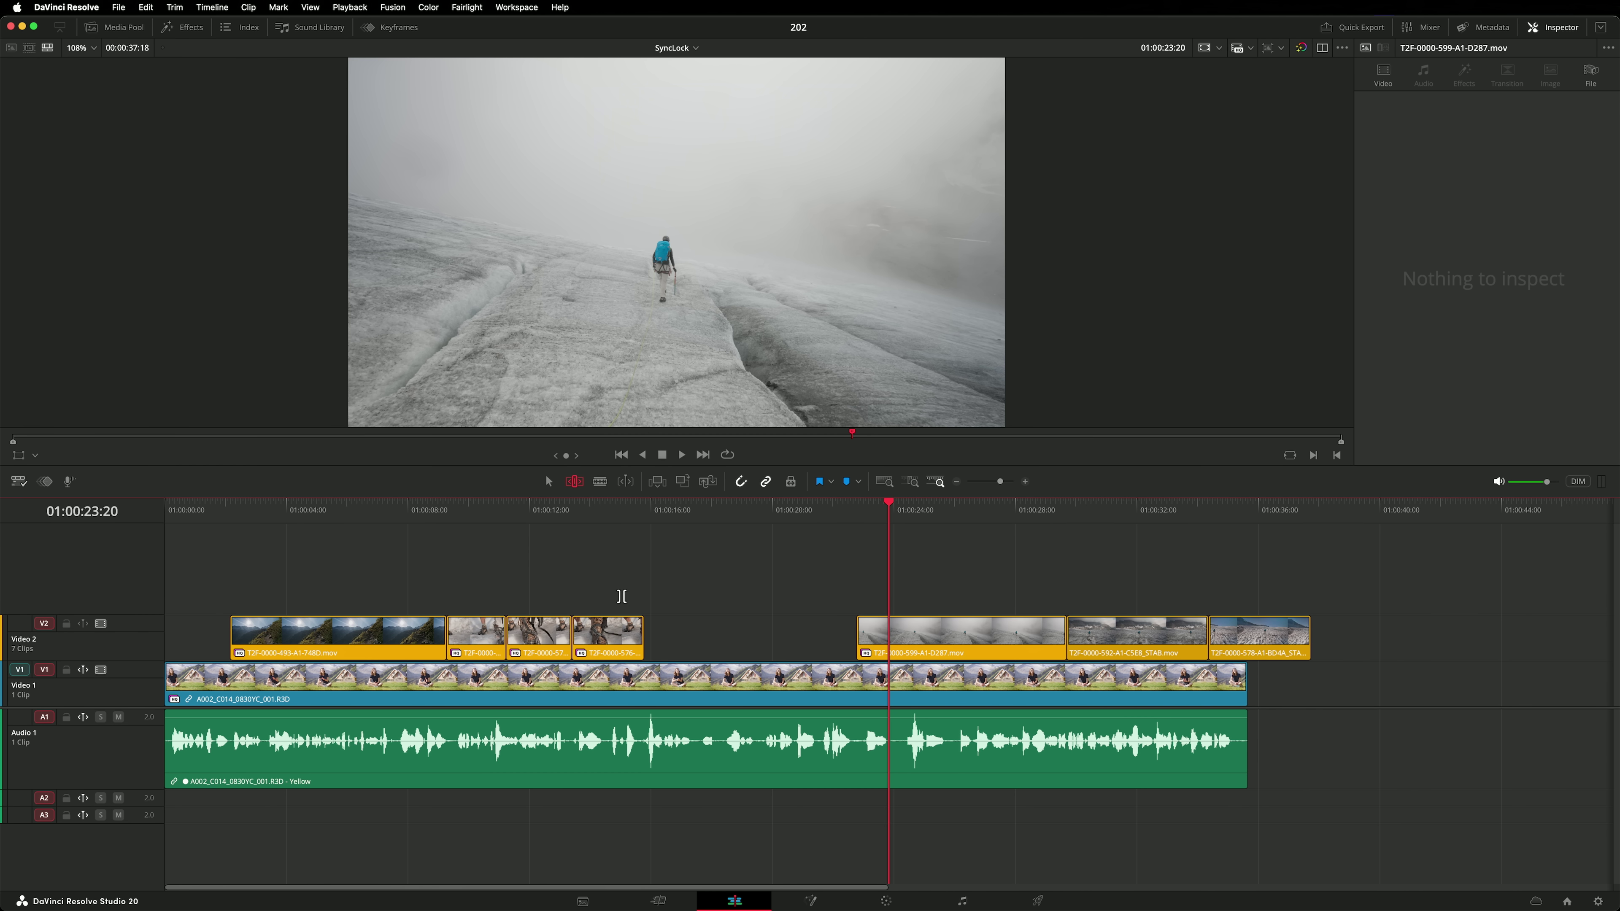
- Extend the V2 clip's end, then pull it back shorter so later clips ripple left
left_click_drag(634, 627, 745, 627)
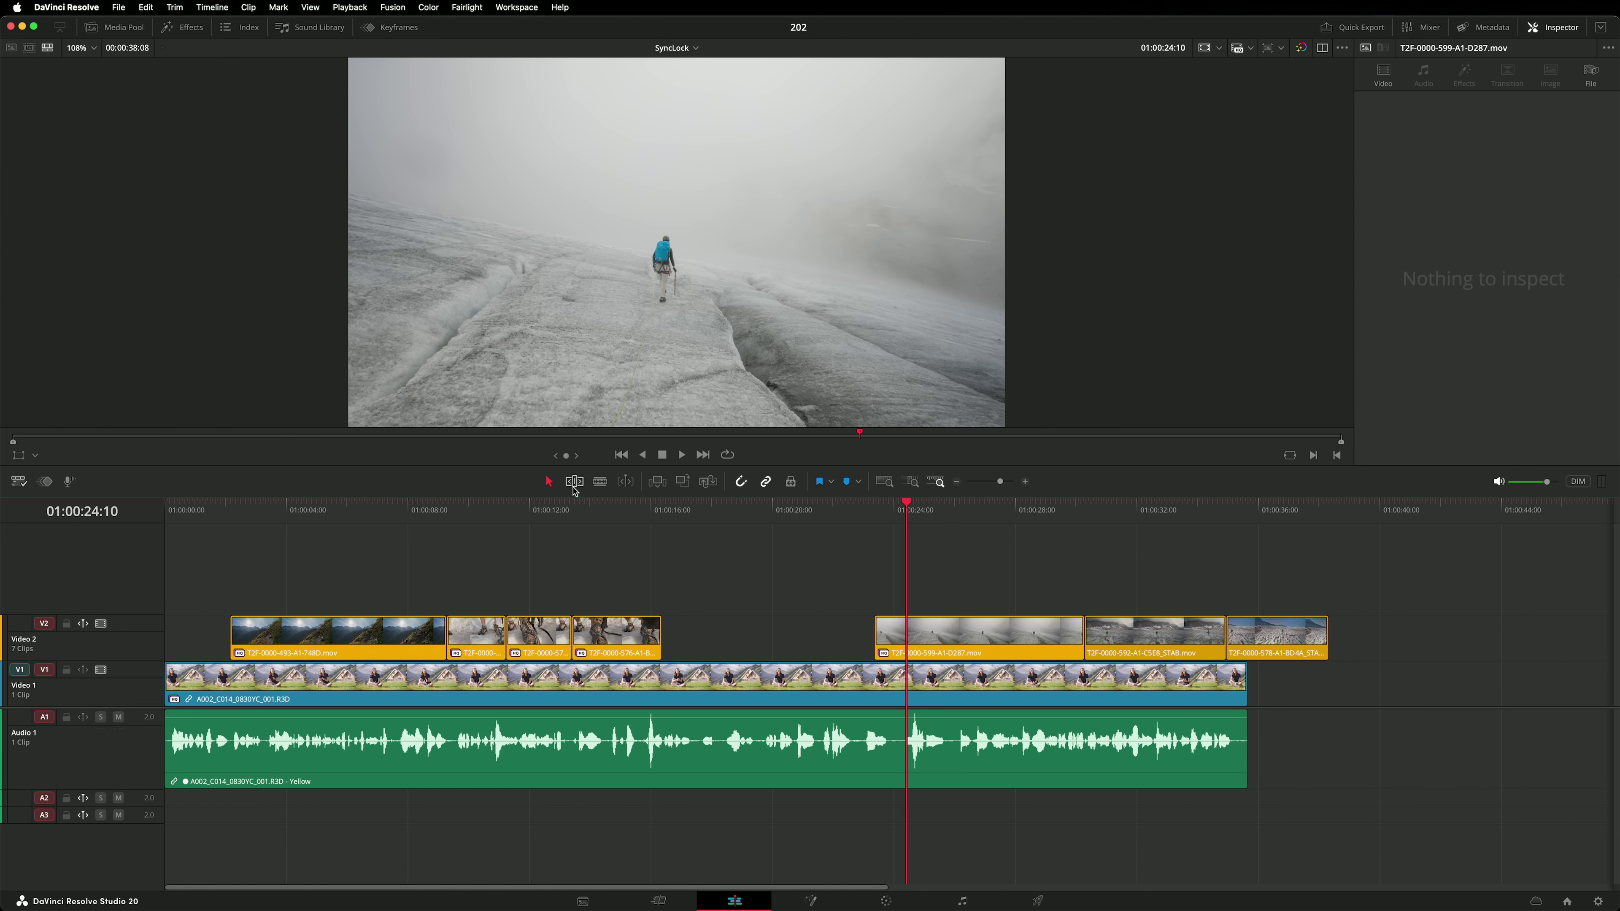
left_click_drag(653, 633, 620, 629)
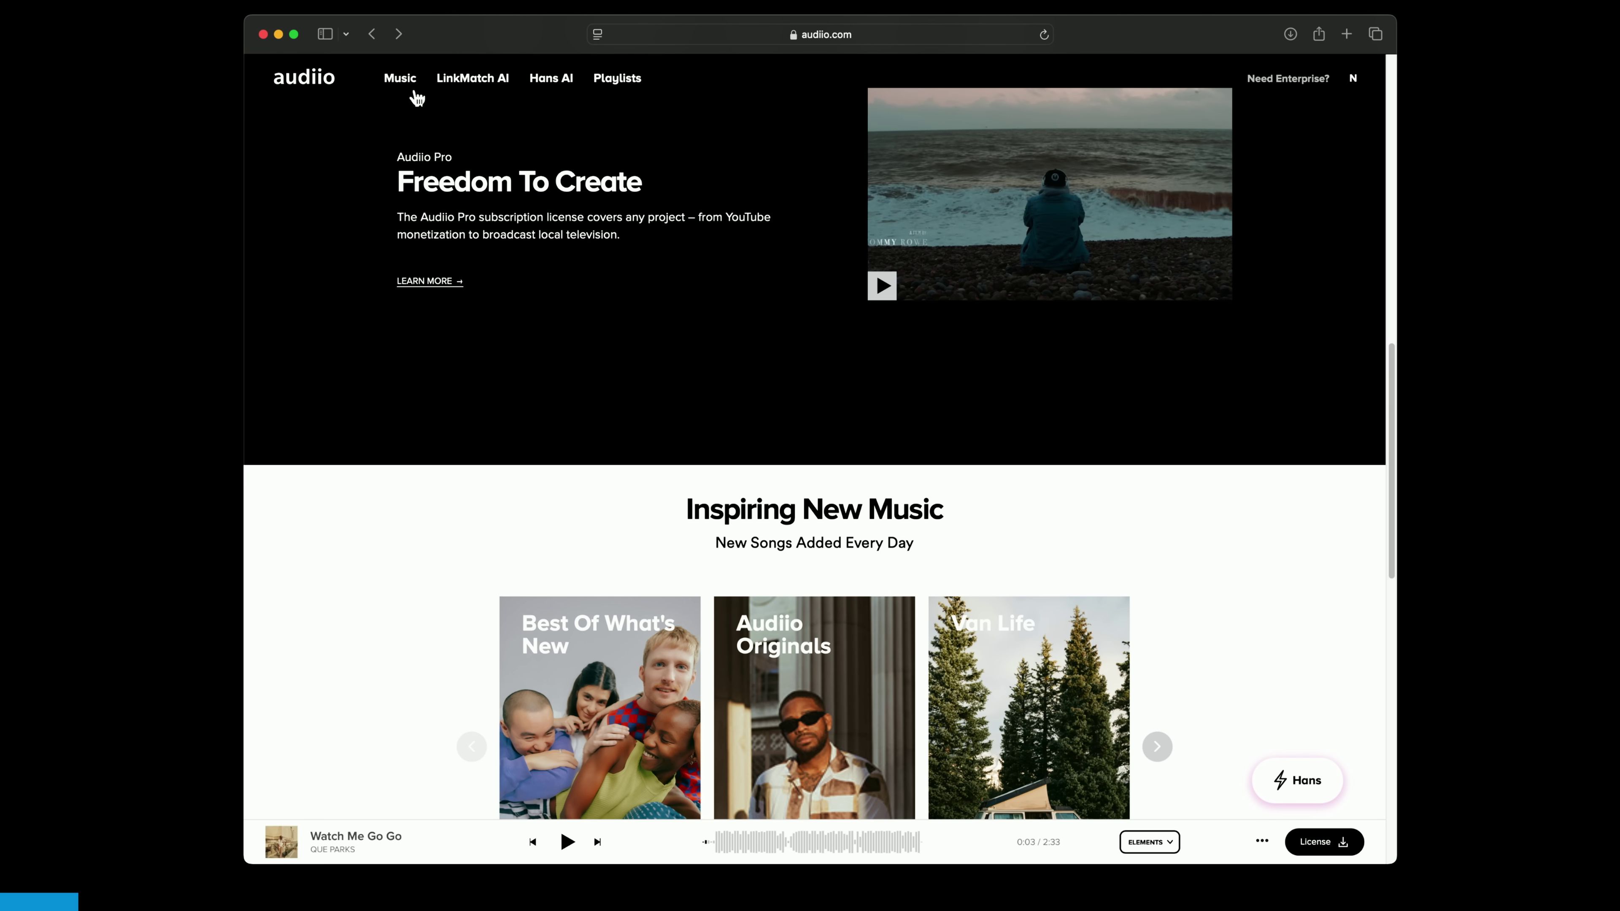
- Browse Audiio's Best Of Summer playlist, run LinkMatch, and download the Full Mix of Expensive
left_click(408, 80)
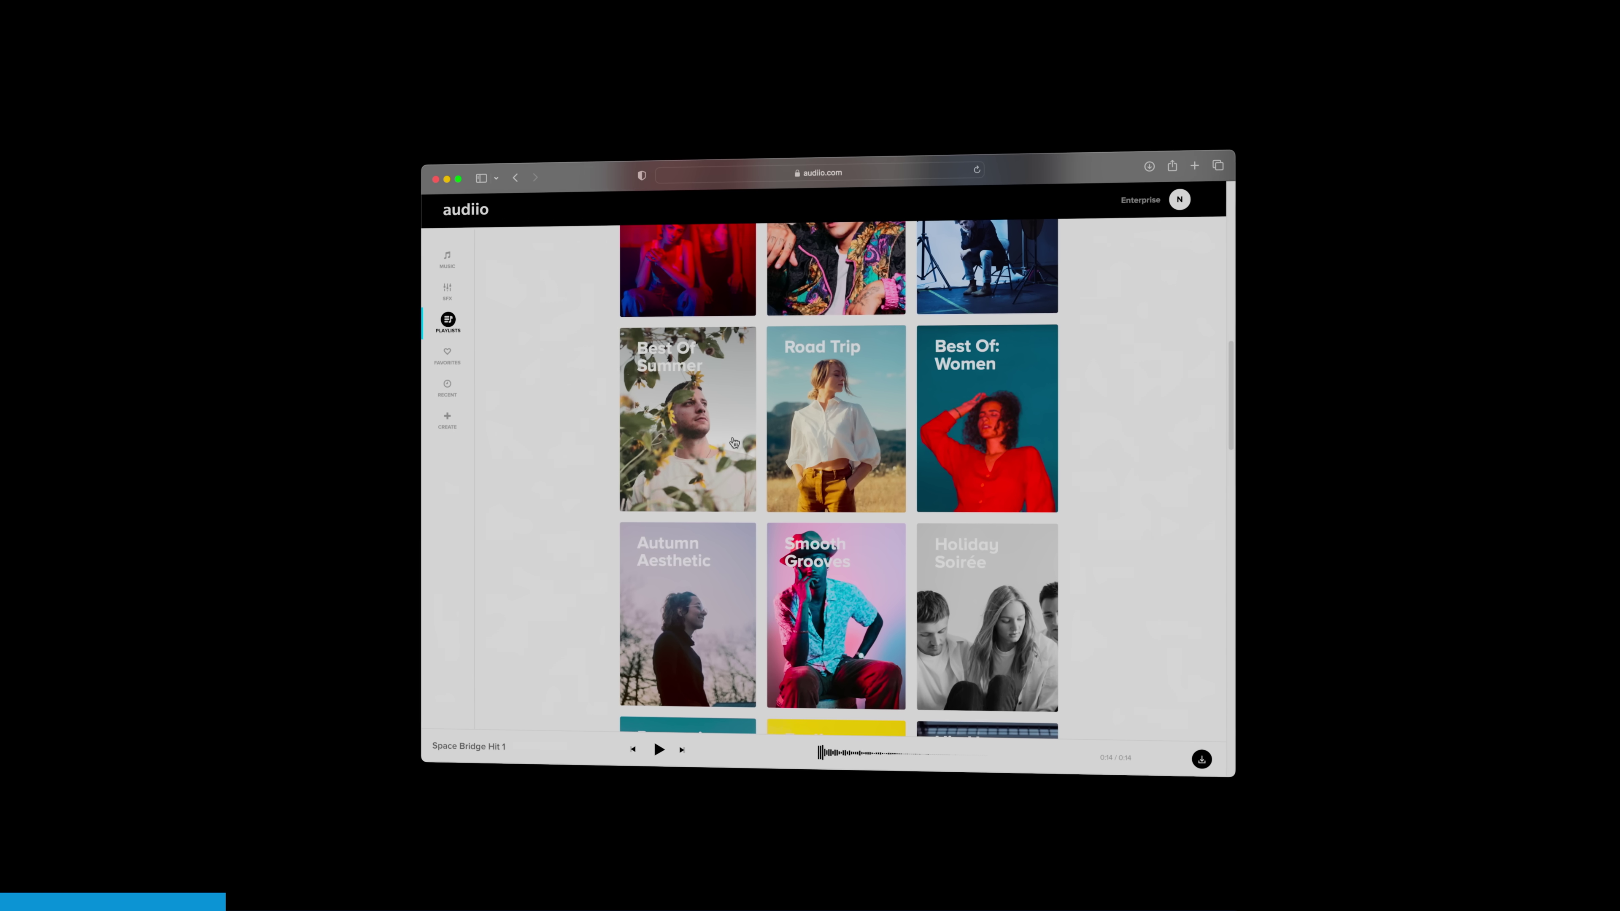
left_click(690, 437)
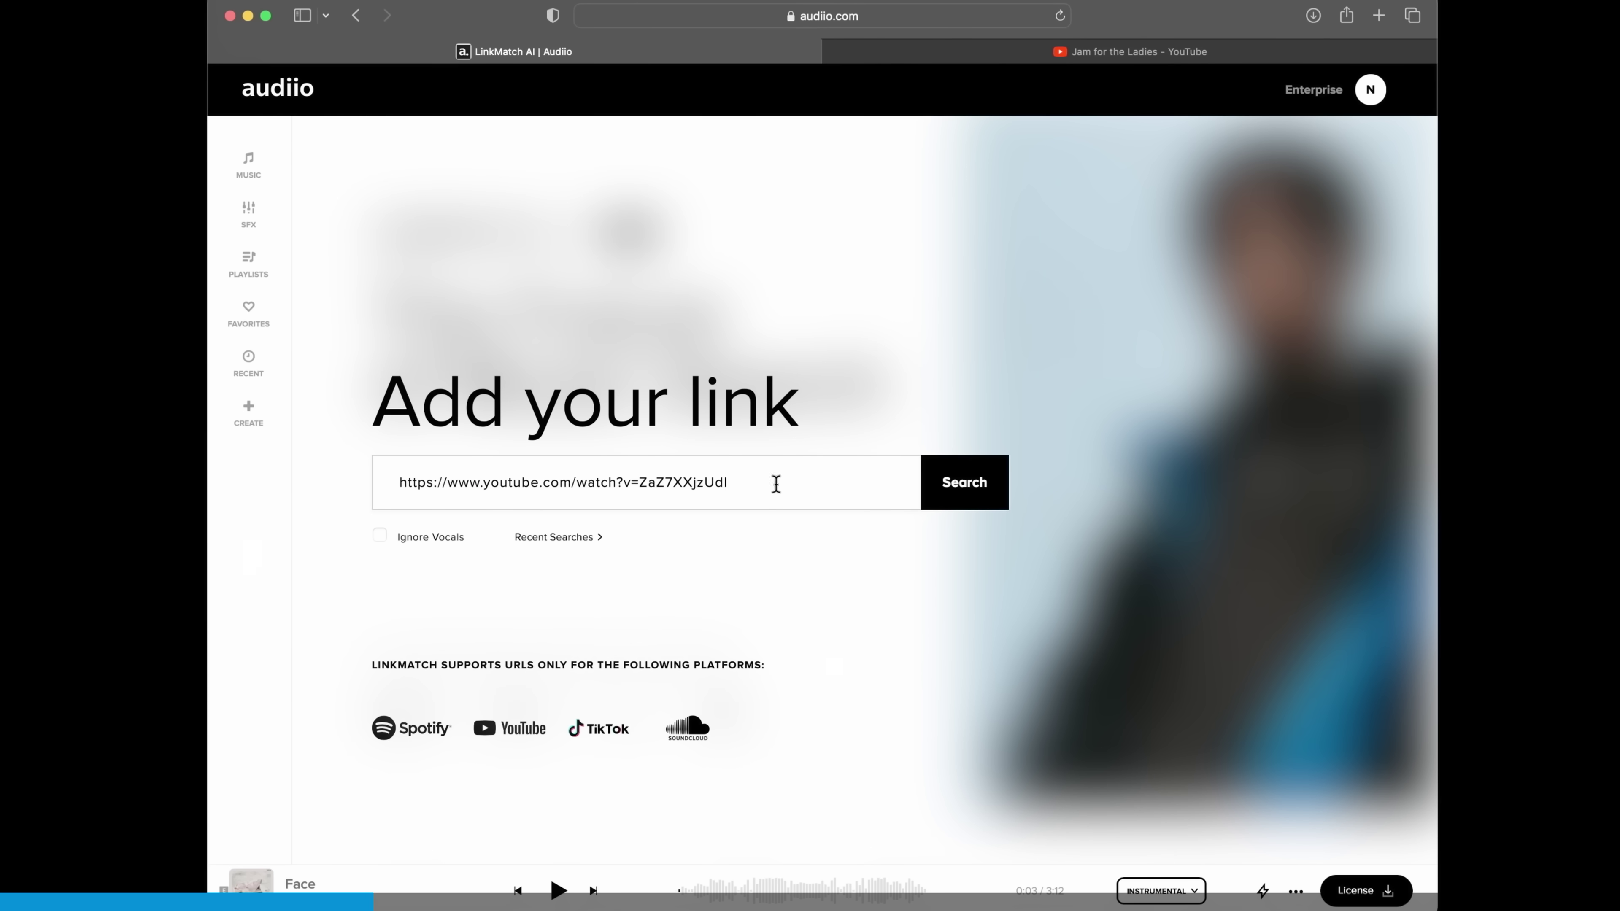
left_click(957, 492)
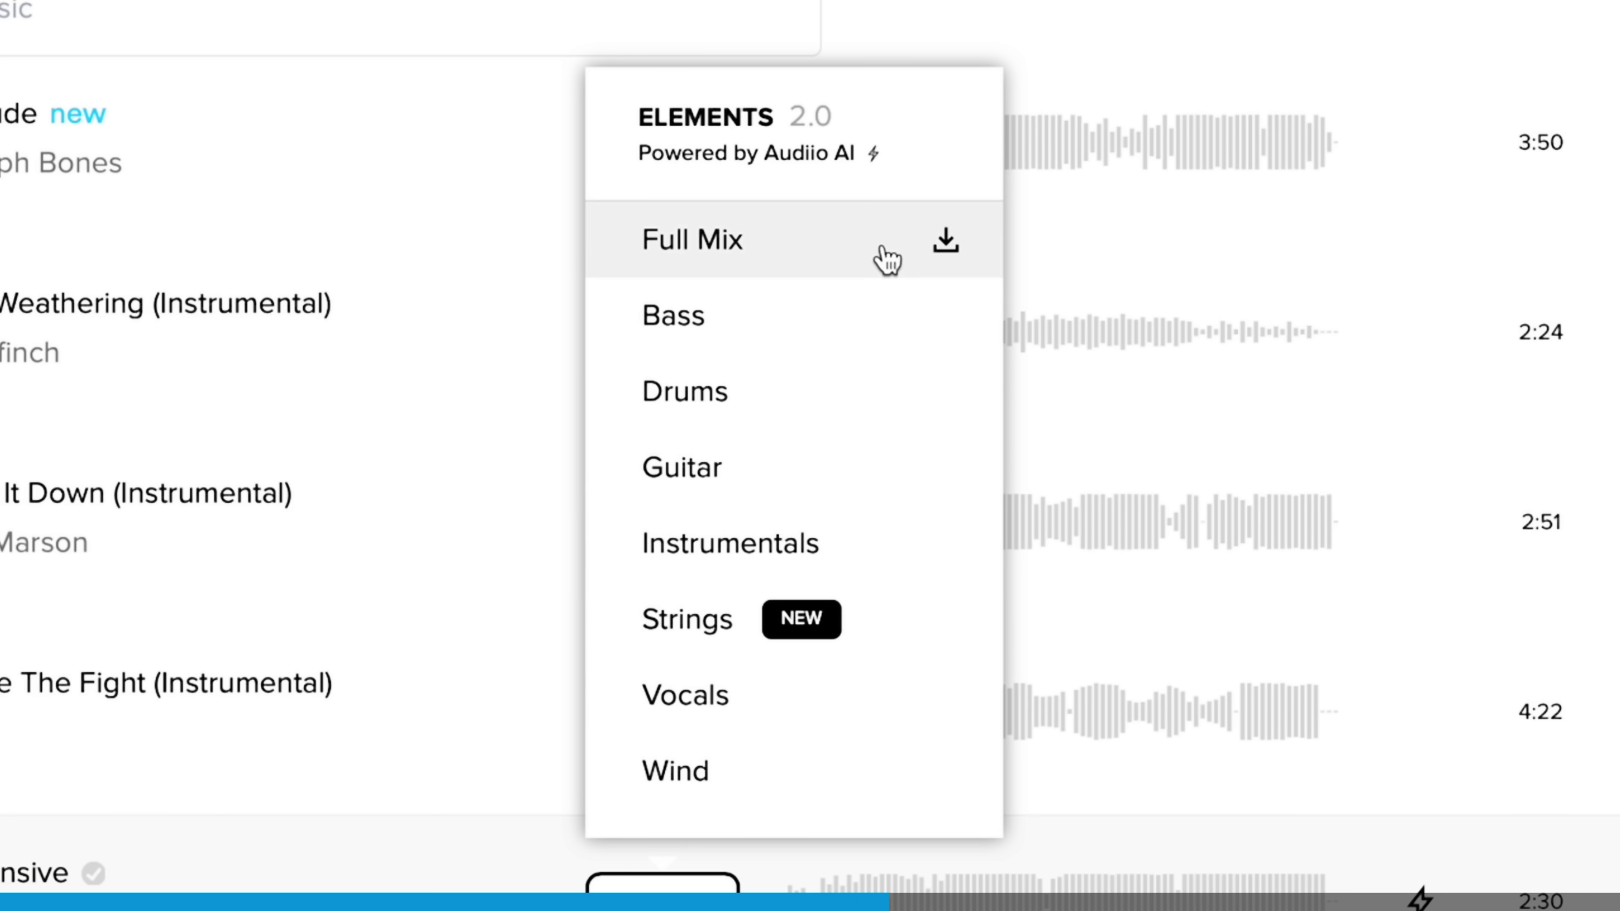
left_click(952, 252)
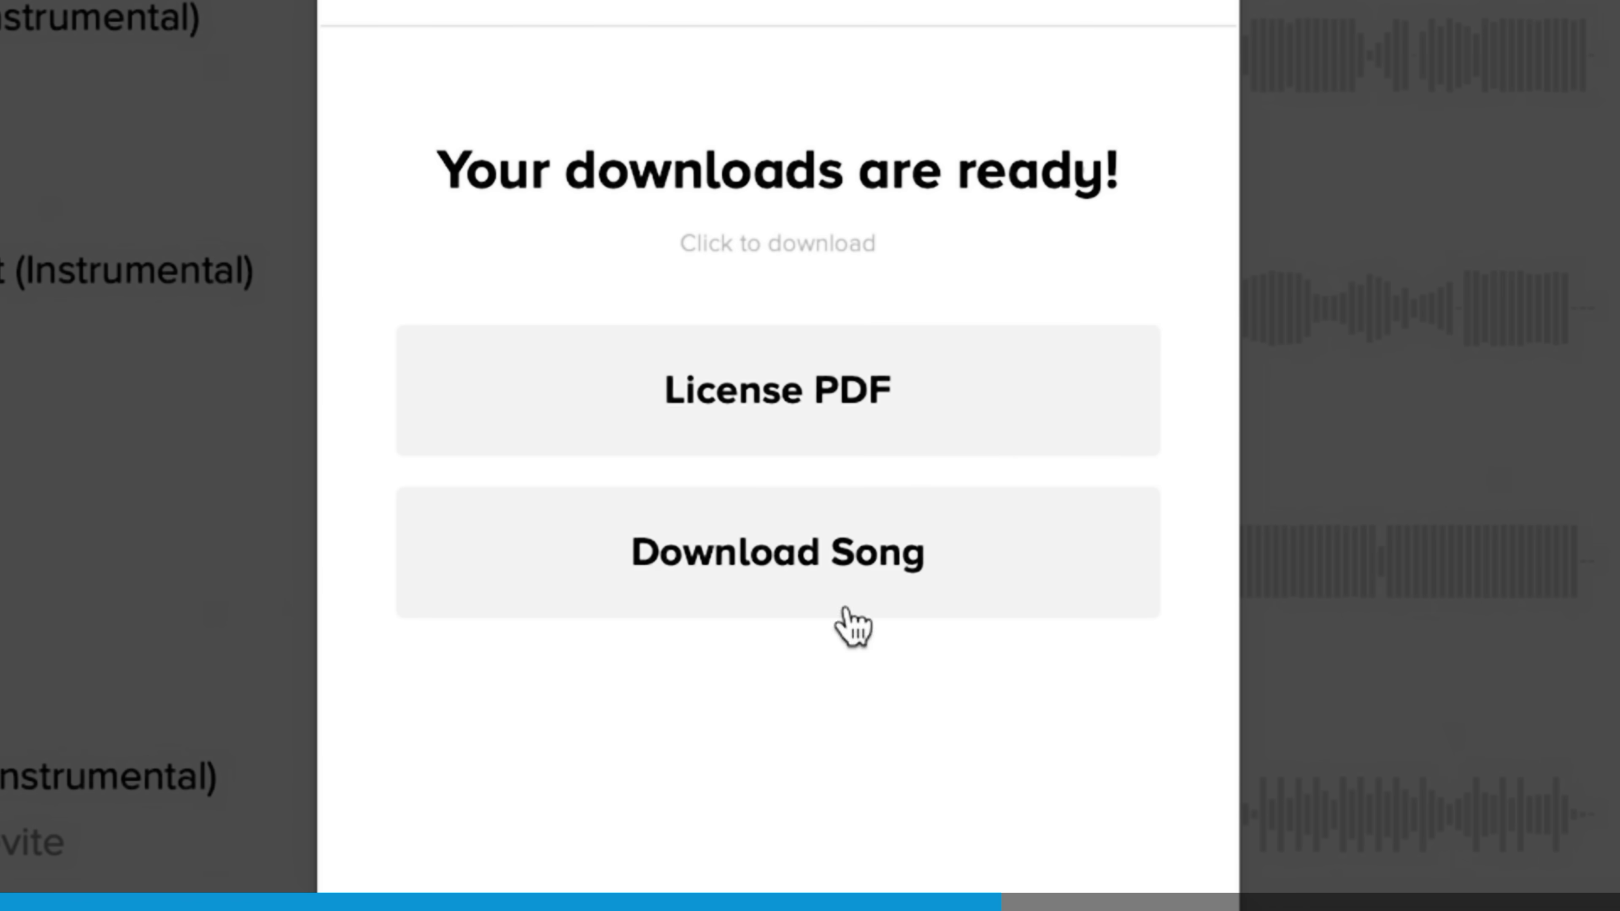
left_click(840, 597)
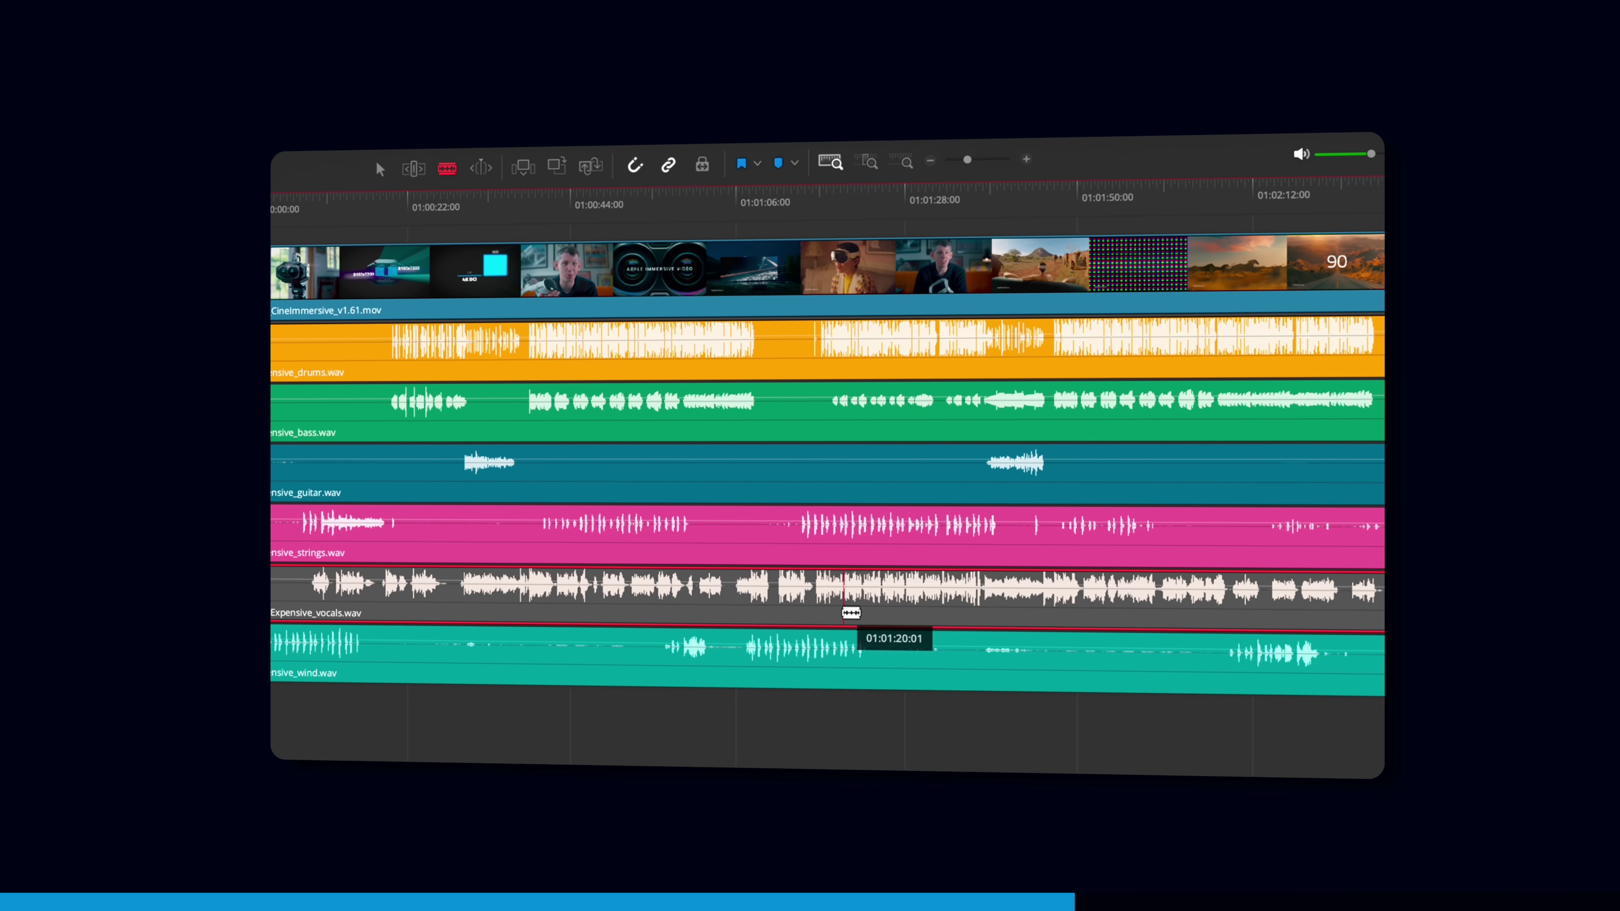
- Cut the Expensive_strings.wav clip twice with the Blade and delete the middle piece
left_click(734, 541)
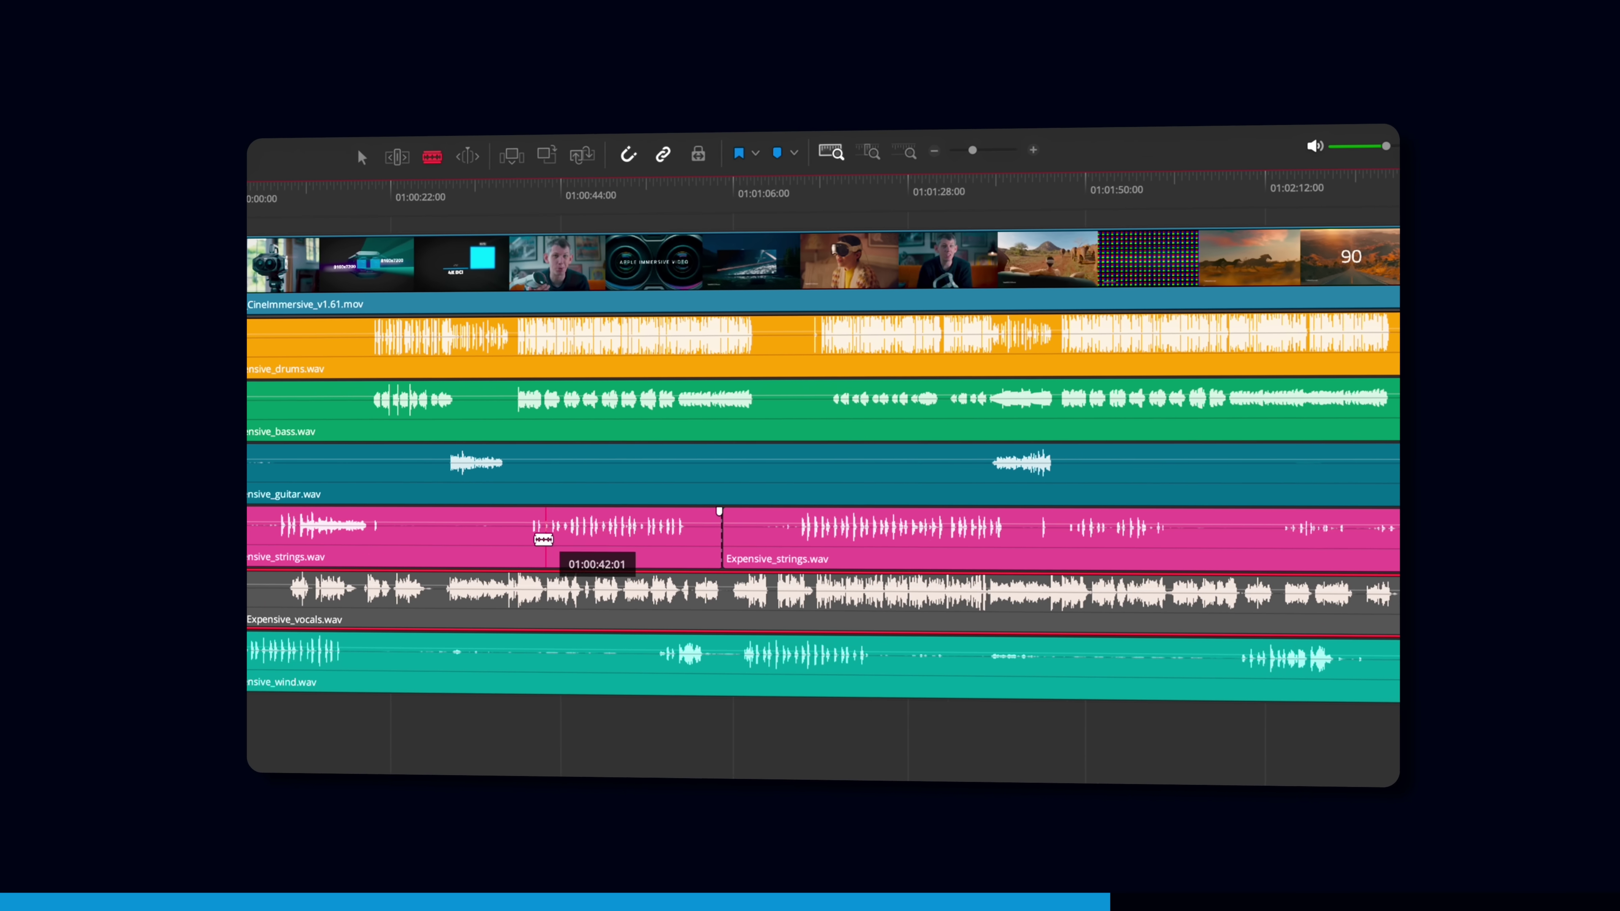
left_click(538, 539)
left_click(598, 542)
key("Delete")
- Cut the Expensive_drums.wav clip twice and delete the piece between the cuts
left_click(800, 345)
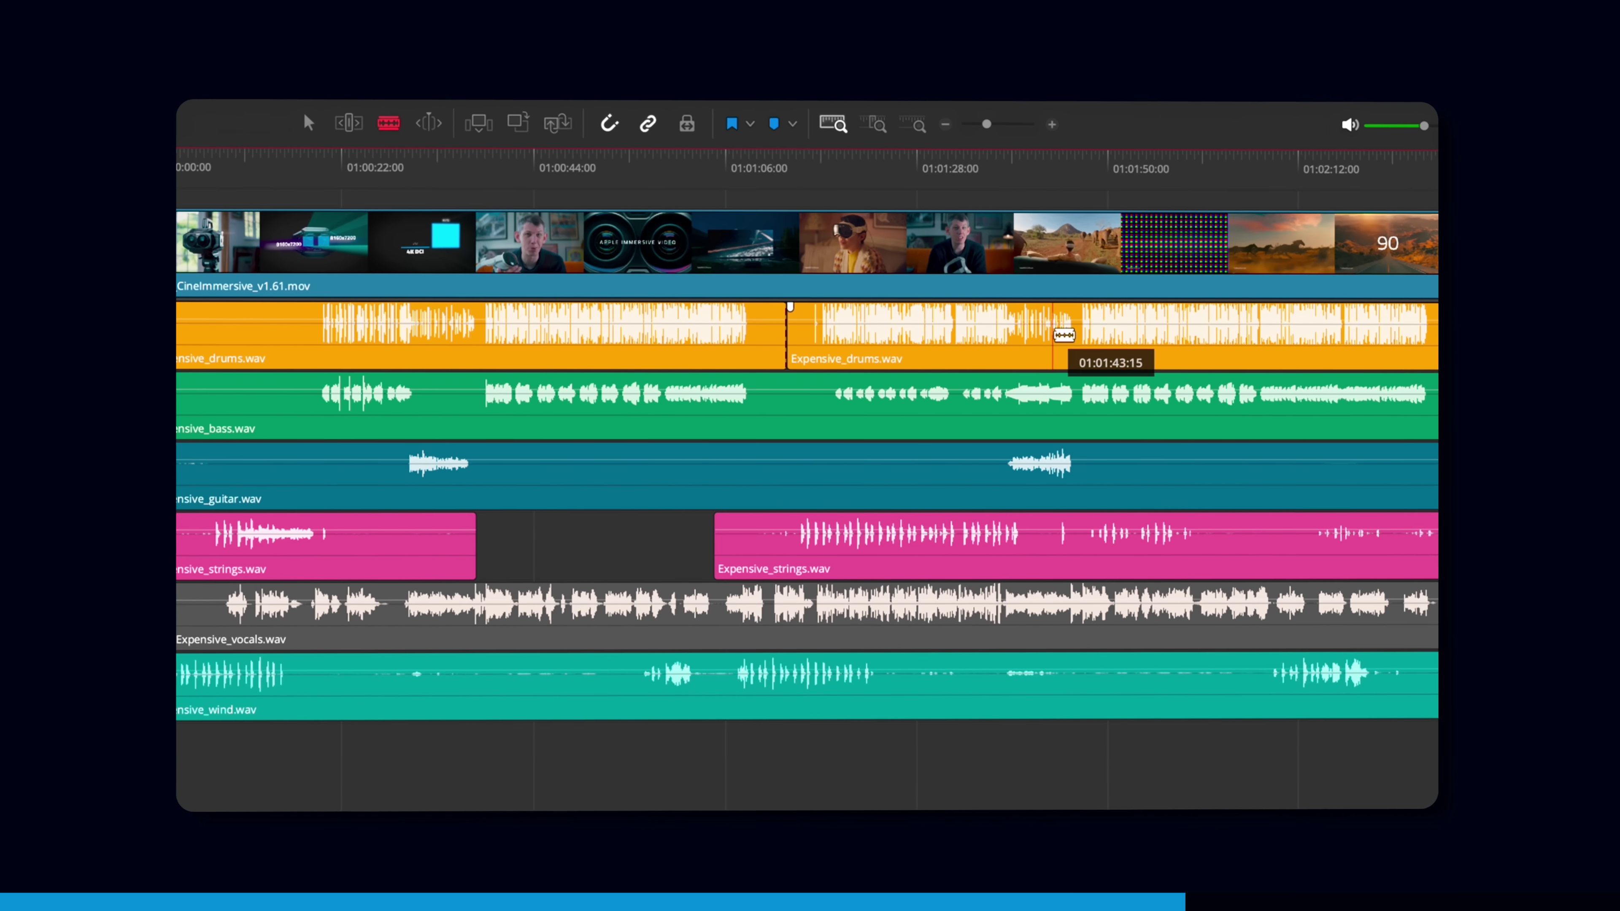
left_click(1064, 335)
key("a")
left_click(1046, 338)
key("Delete")
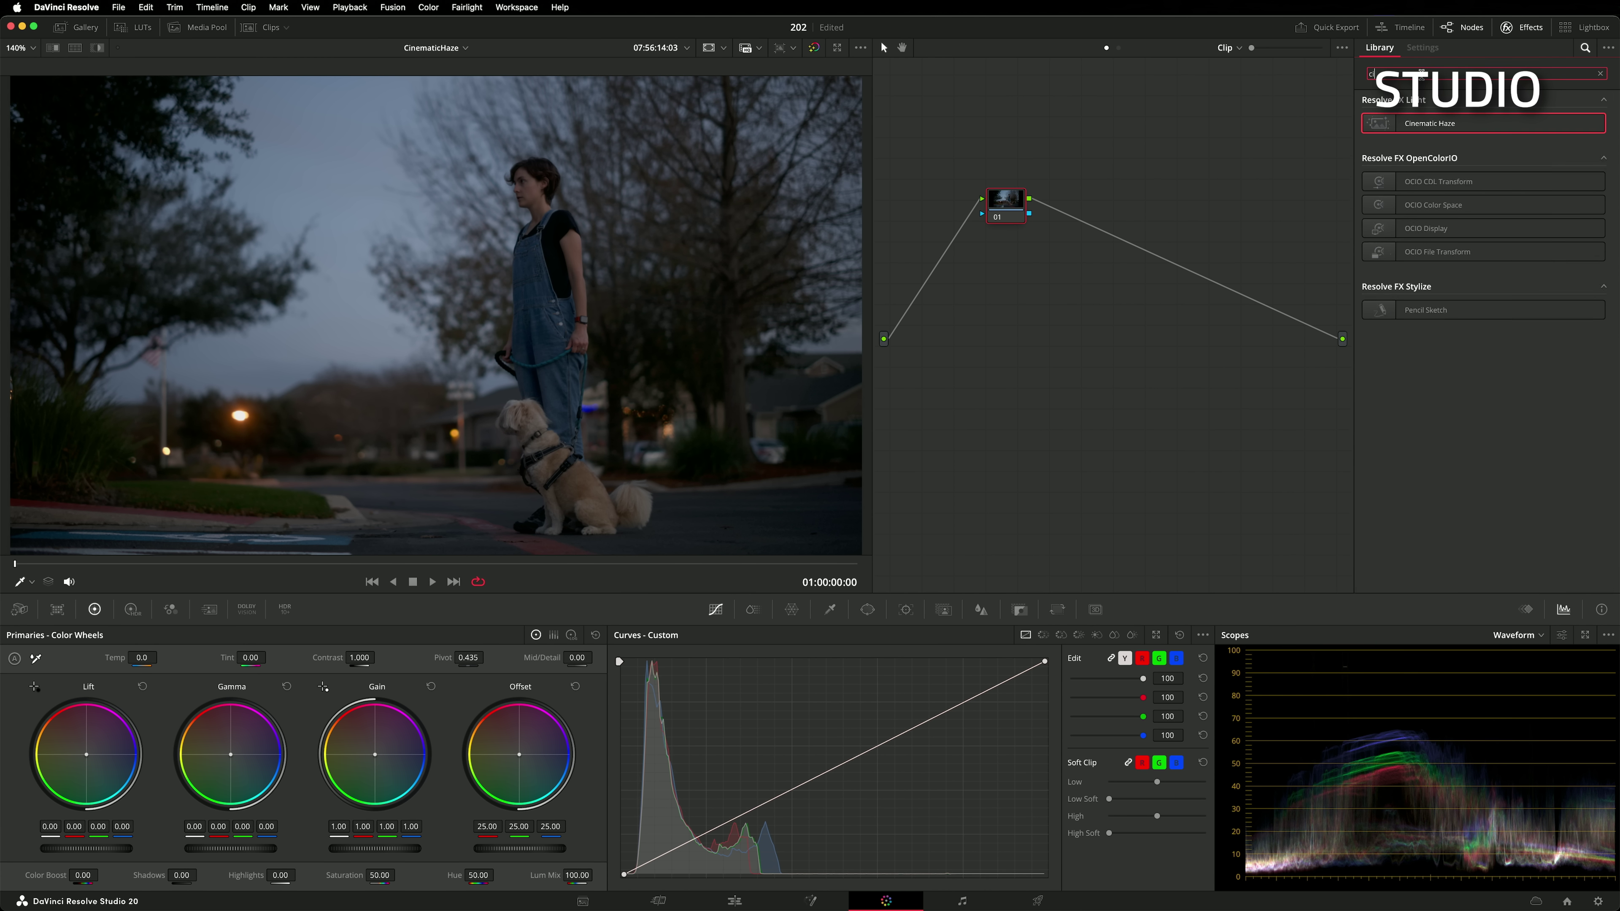
- Drop Cinematic Haze from the Effects Library onto node 01 and turn on Depth Map Preview
left_click_drag(1430, 125, 1015, 201)
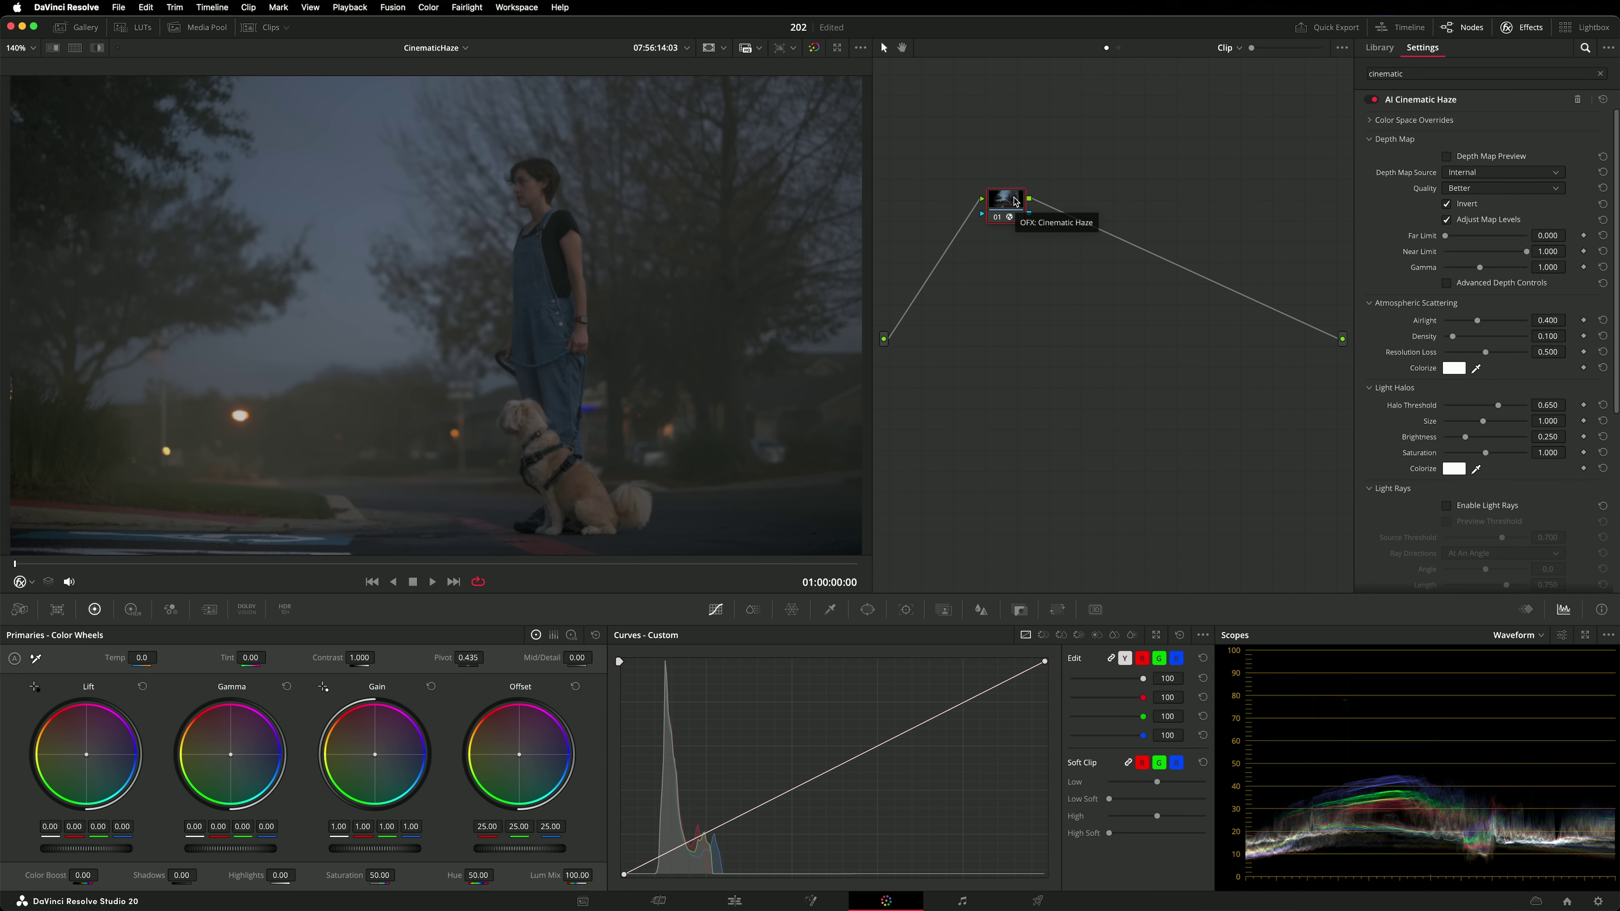
left_click(1464, 157)
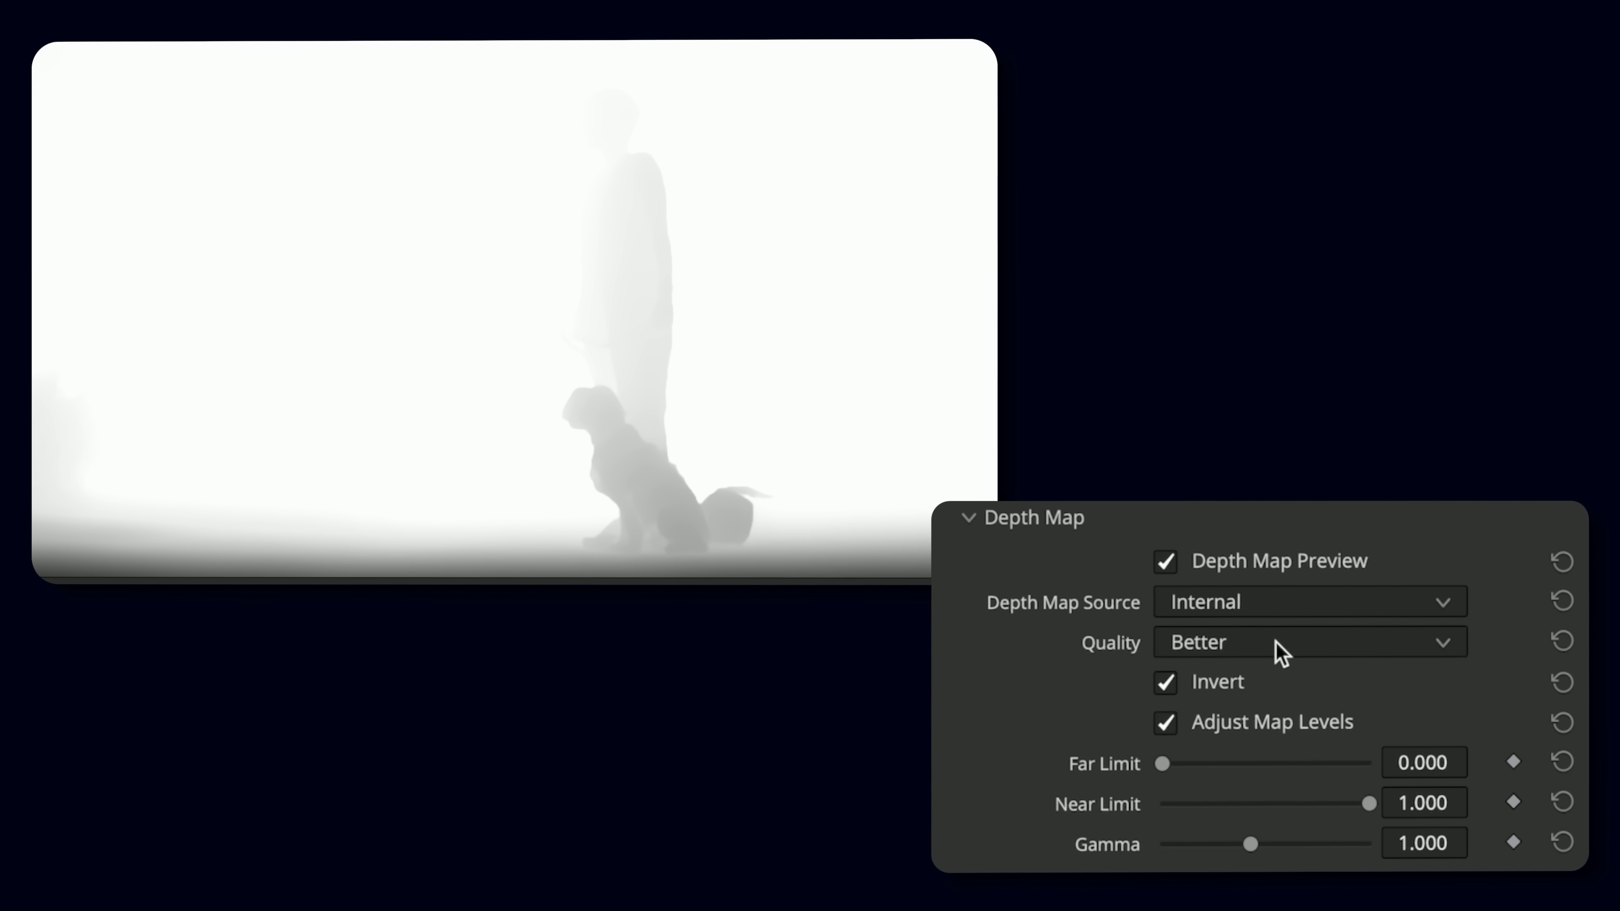
- Set the haze depth map's Near Limit to 0.178, briefly checking Advanced Depth Controls
left_click_drag(1371, 803, 1198, 803)
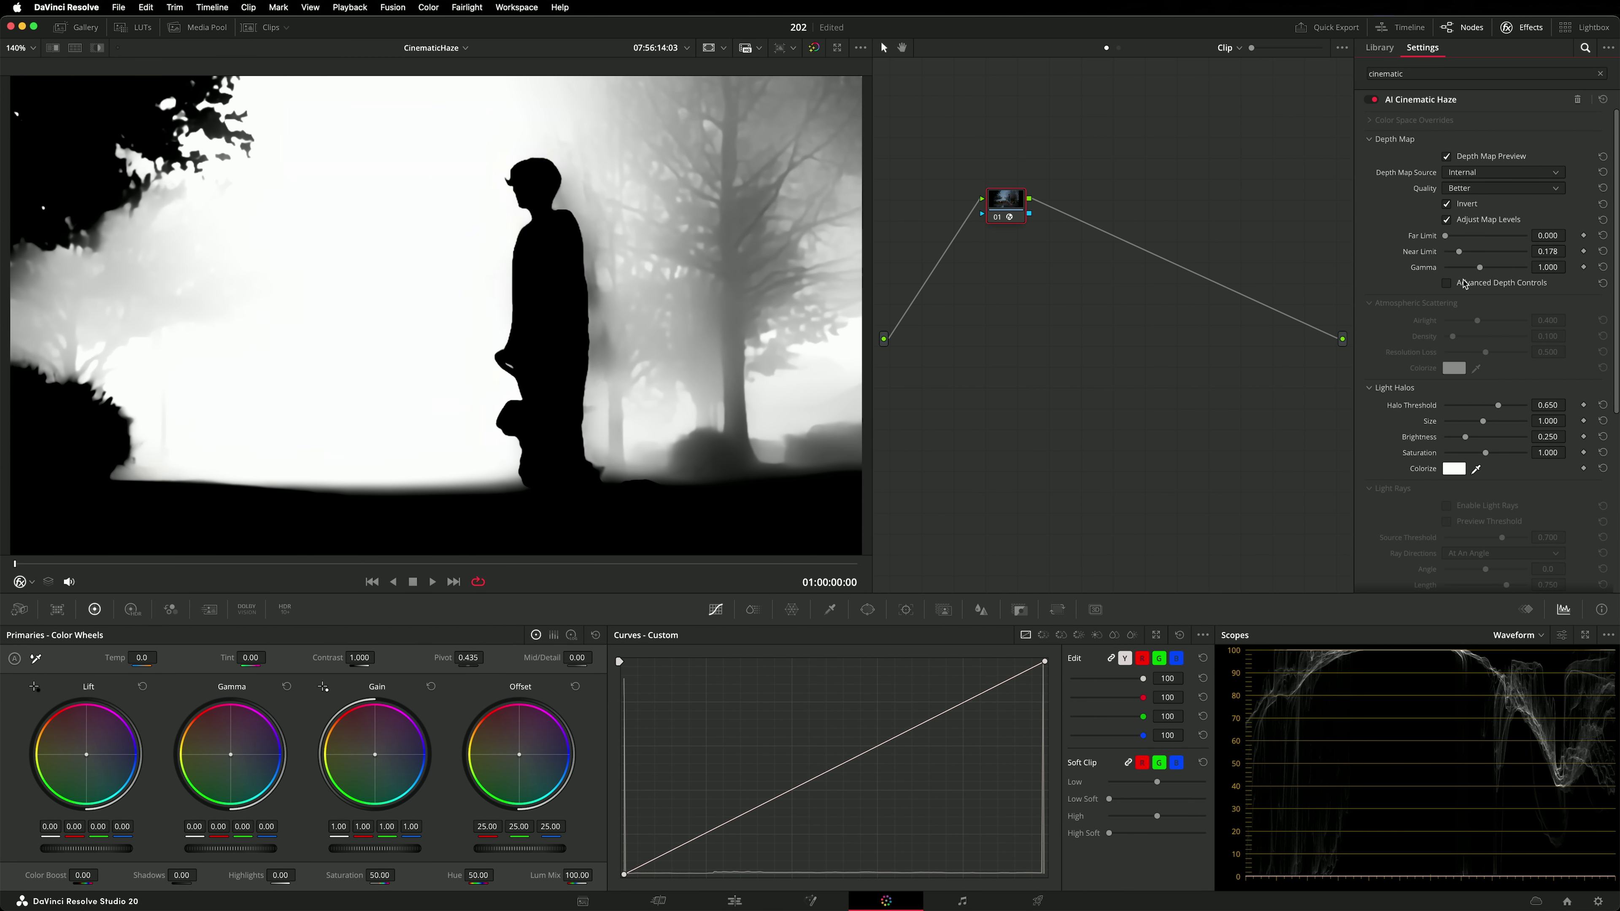
left_click(1464, 284)
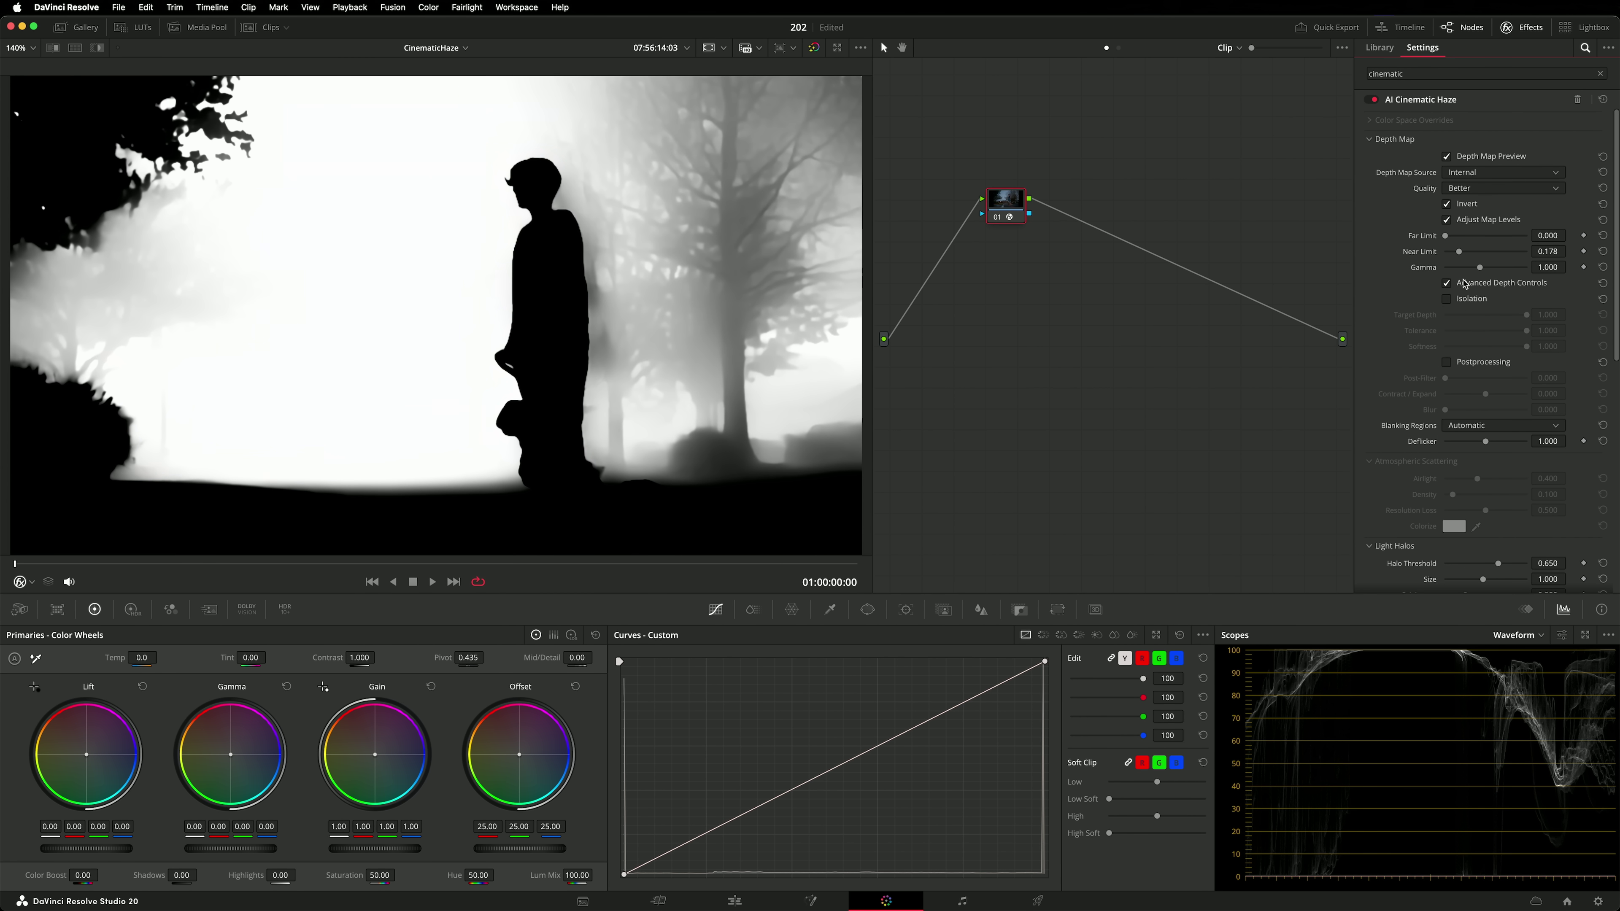
left_click(1464, 285)
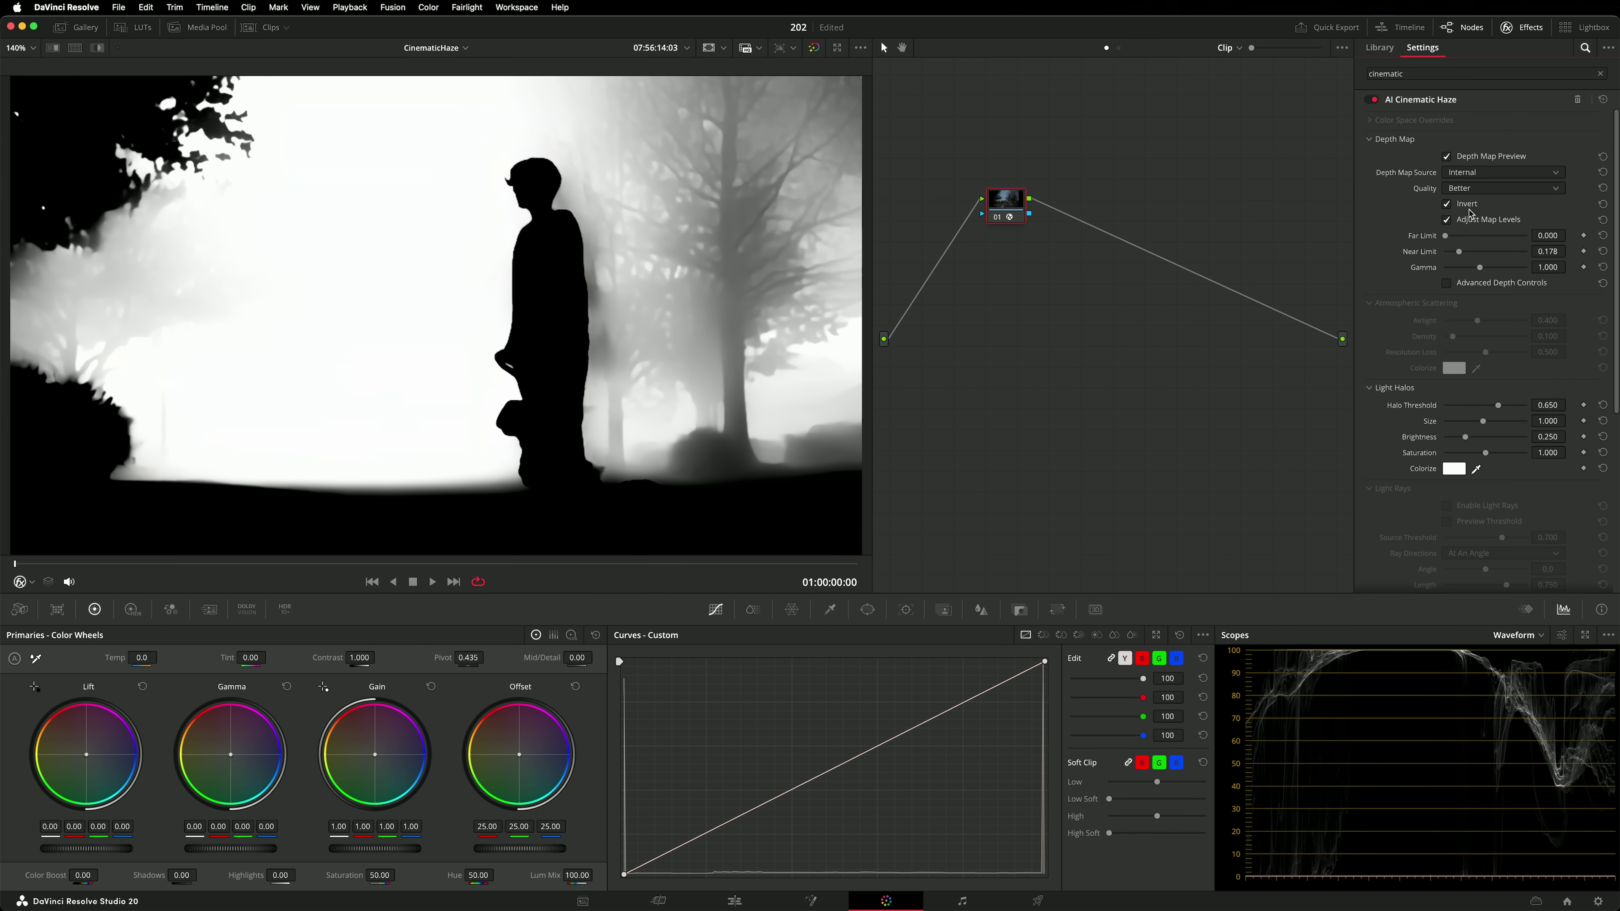
- Turn off Depth Map Preview and add a Gradient window over the shot
left_click(1470, 160)
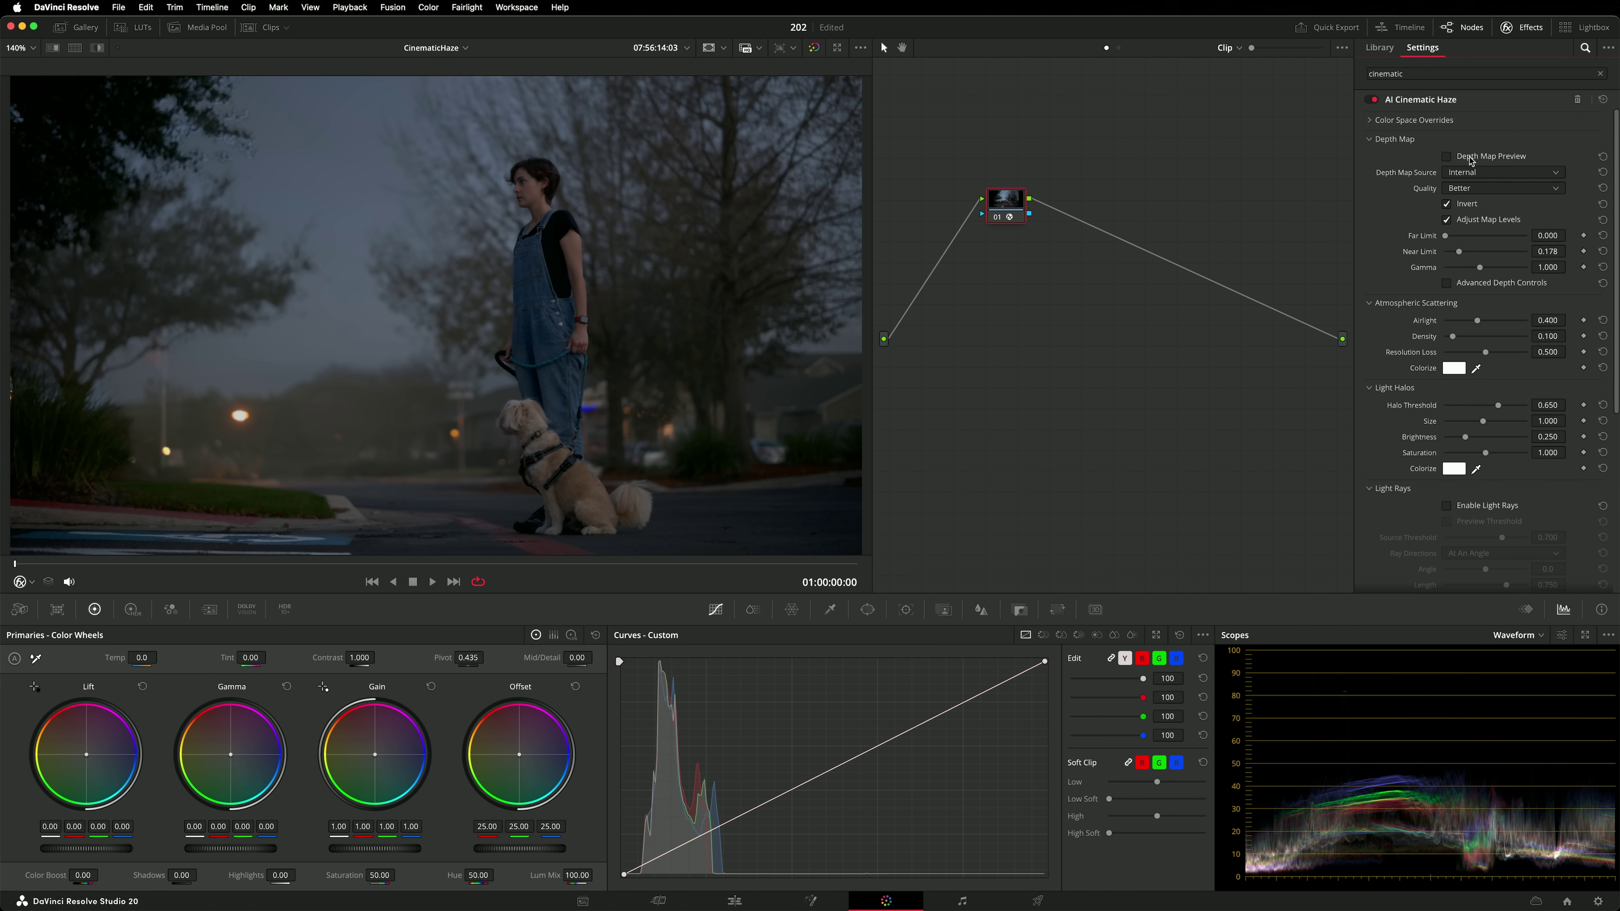
left_click(875, 610)
left_click(646, 827)
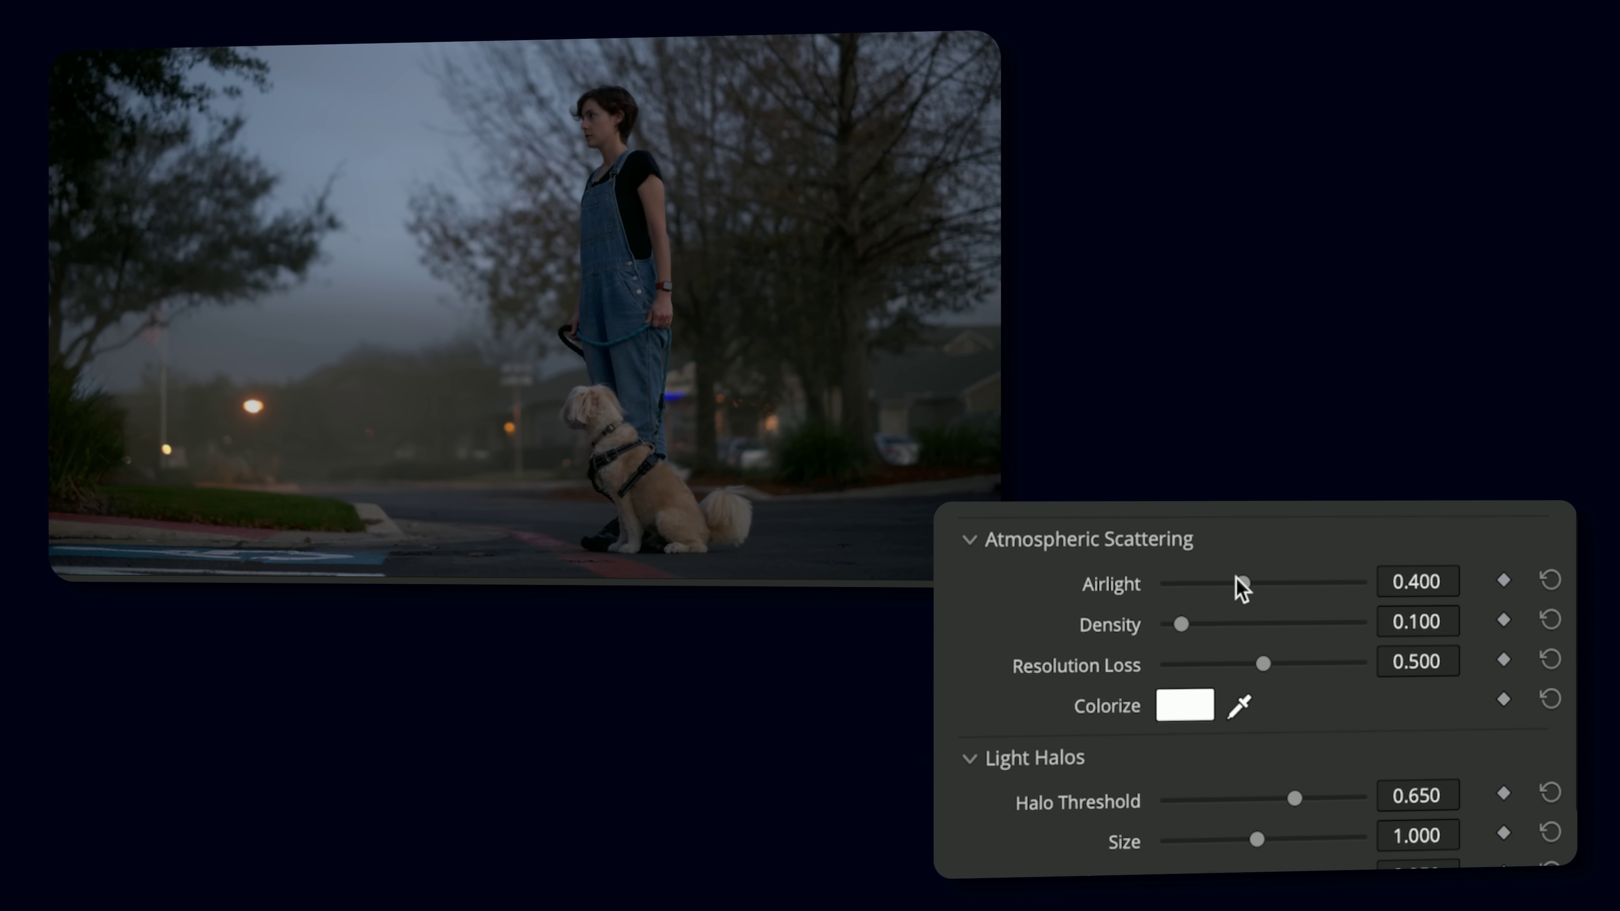
- Raise the Cinematic Haze Airlight to 0.496 and scroll further down the haze settings
left_click_drag(1241, 583, 1324, 671)
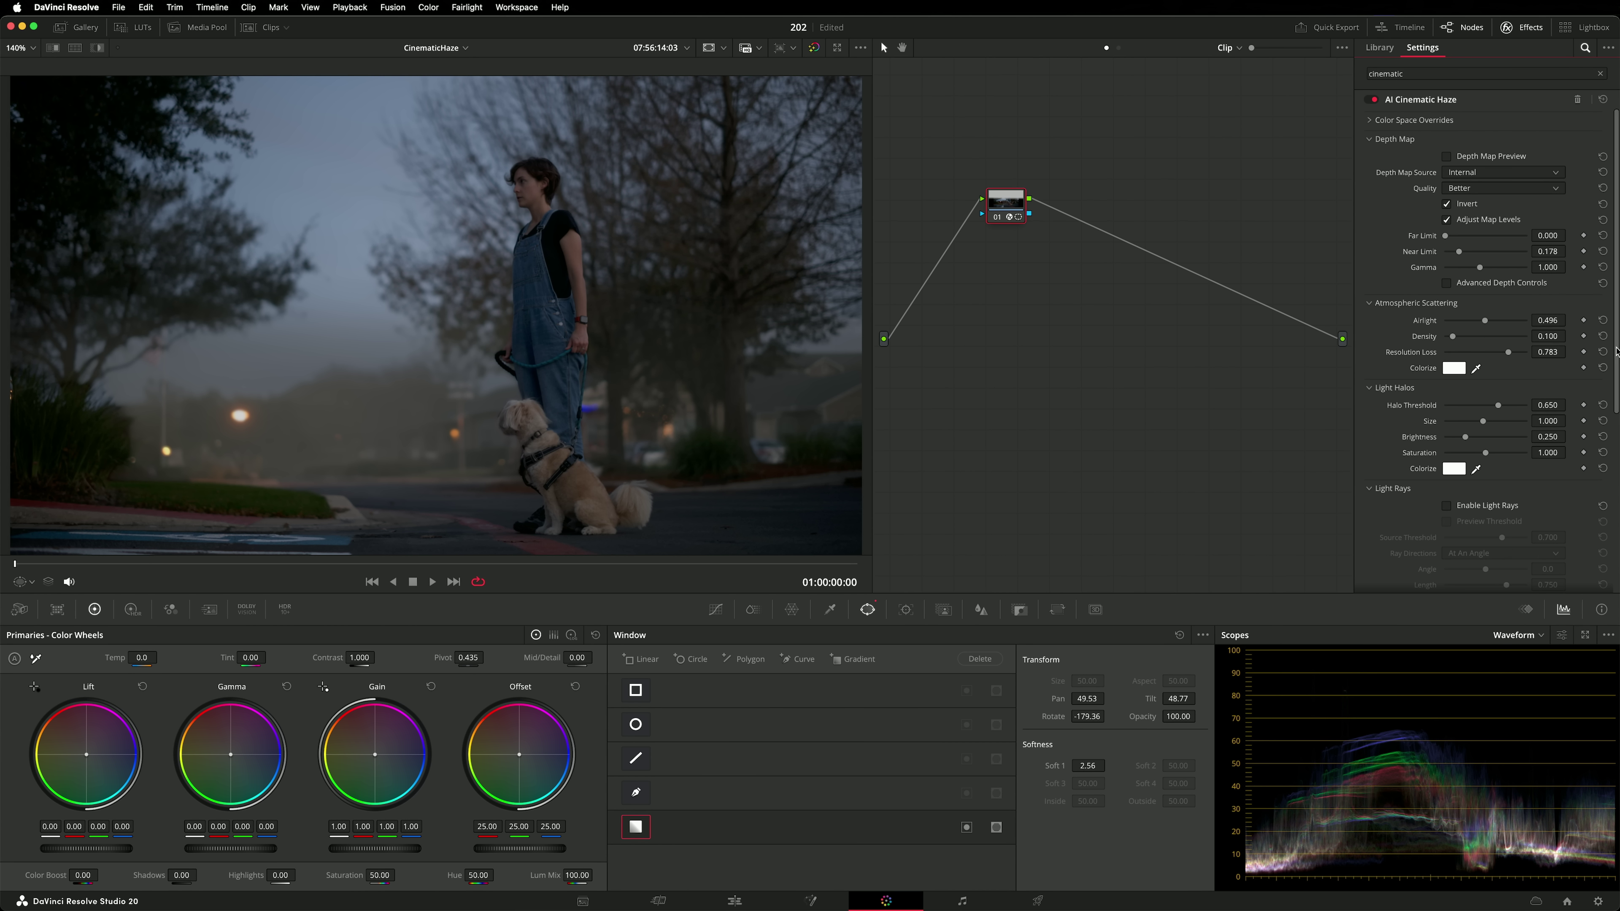
left_click_drag(1616, 351, 1616, 518)
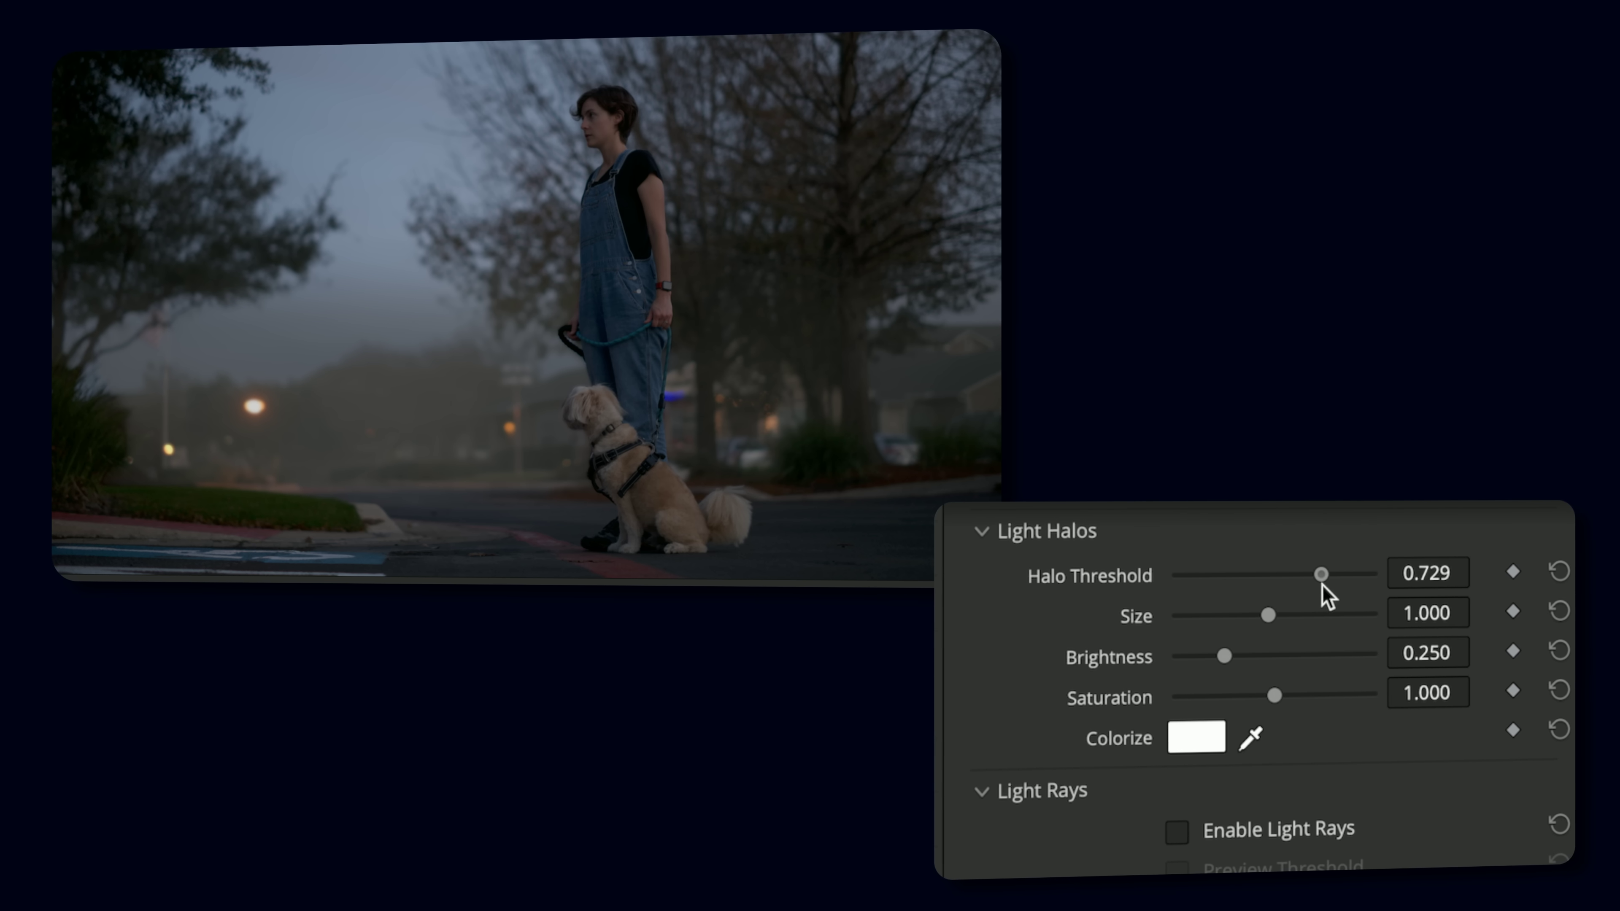
- Shrink the light halos to size 0.100 and enable Light Rays
left_click_drag(1268, 615, 1260, 667)
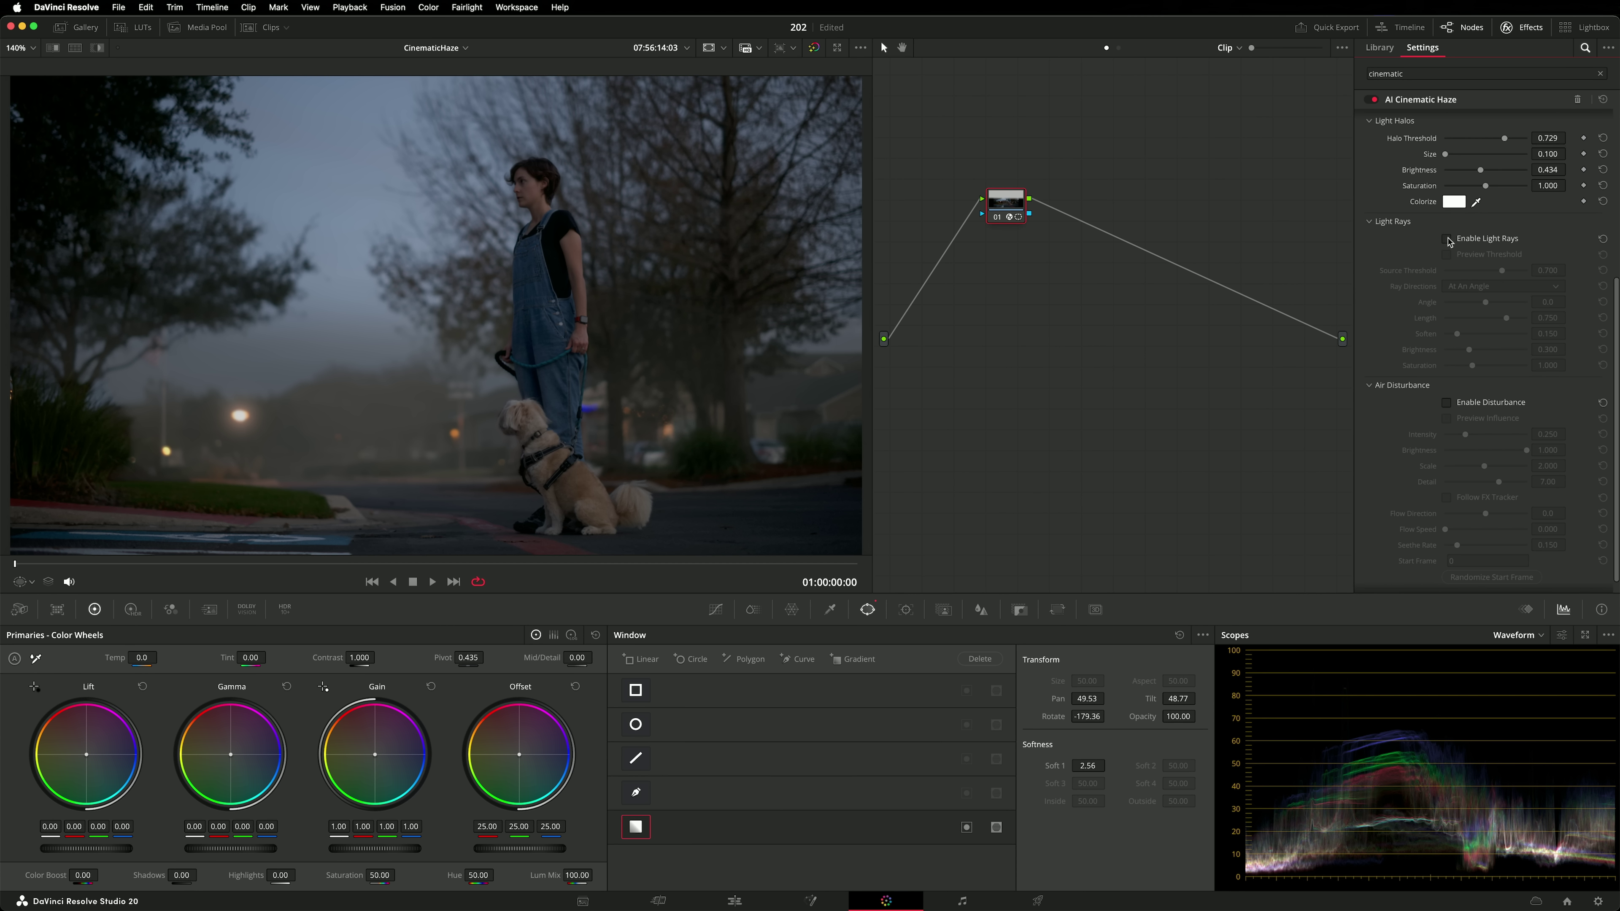
left_click(1173, 829)
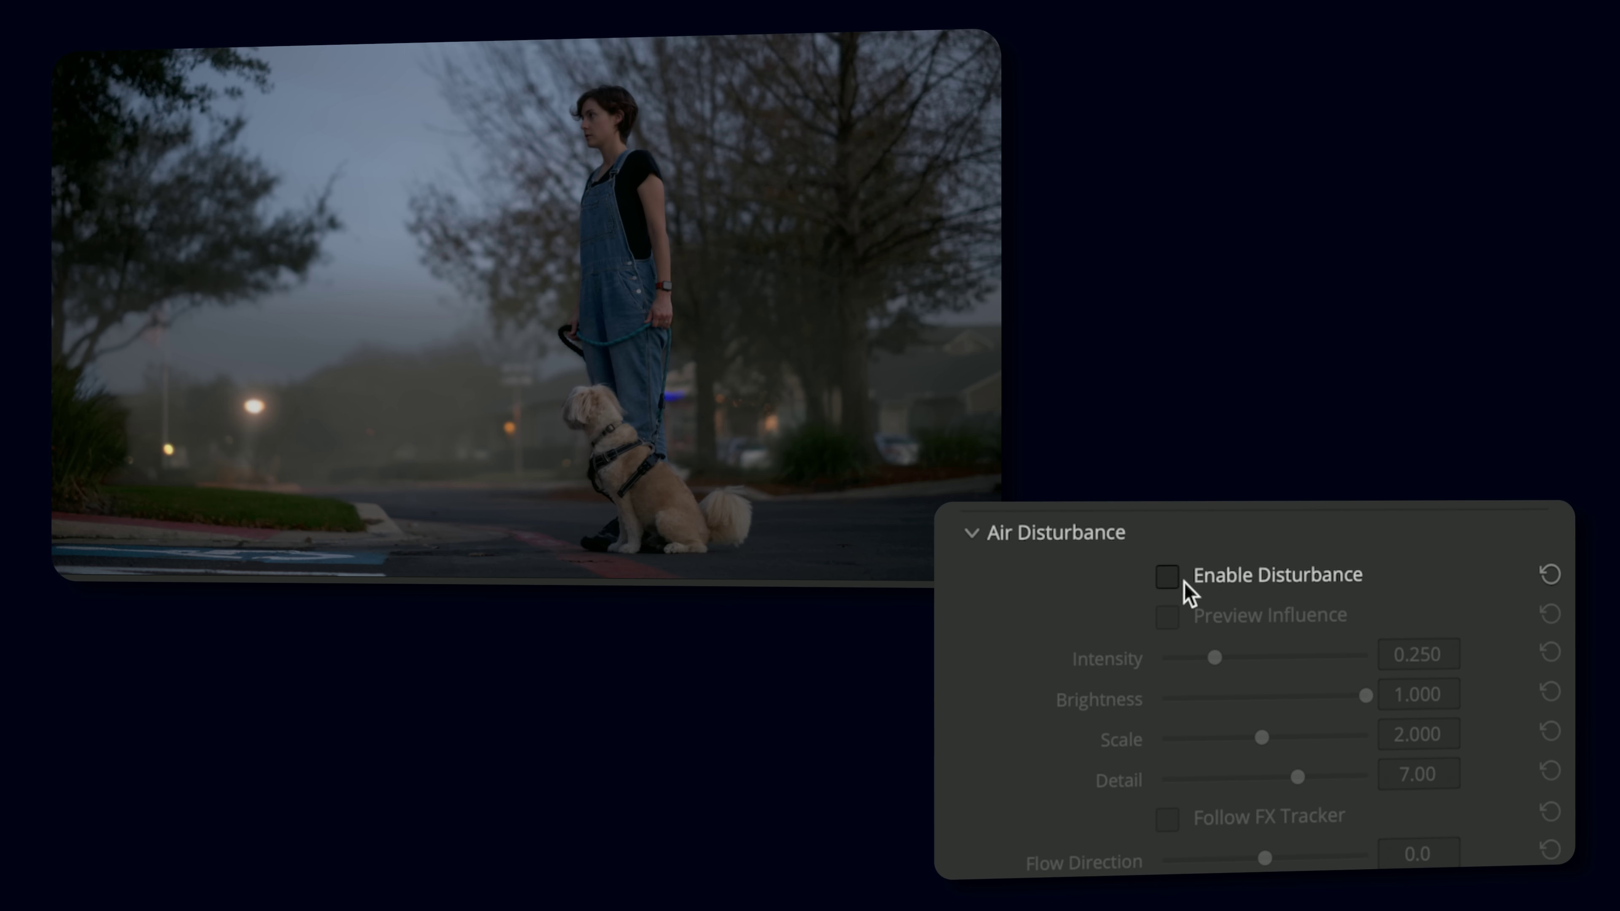
- Enable Air Disturbance in the haze, preview its influence, then turn the influence preview off
left_click(1172, 575)
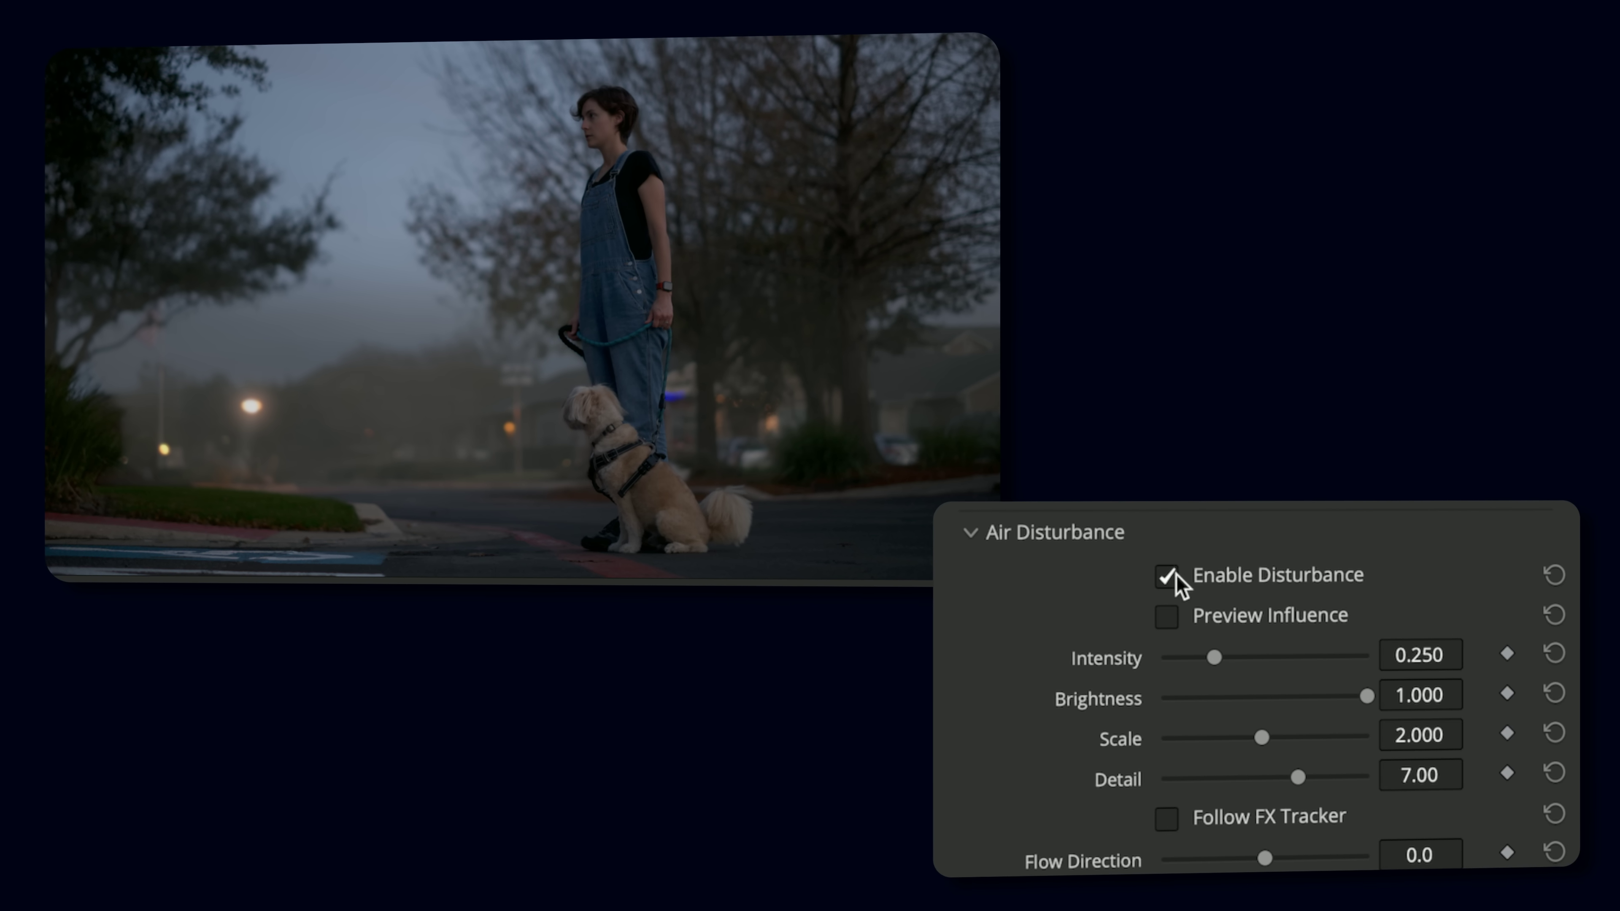
left_click(1171, 616)
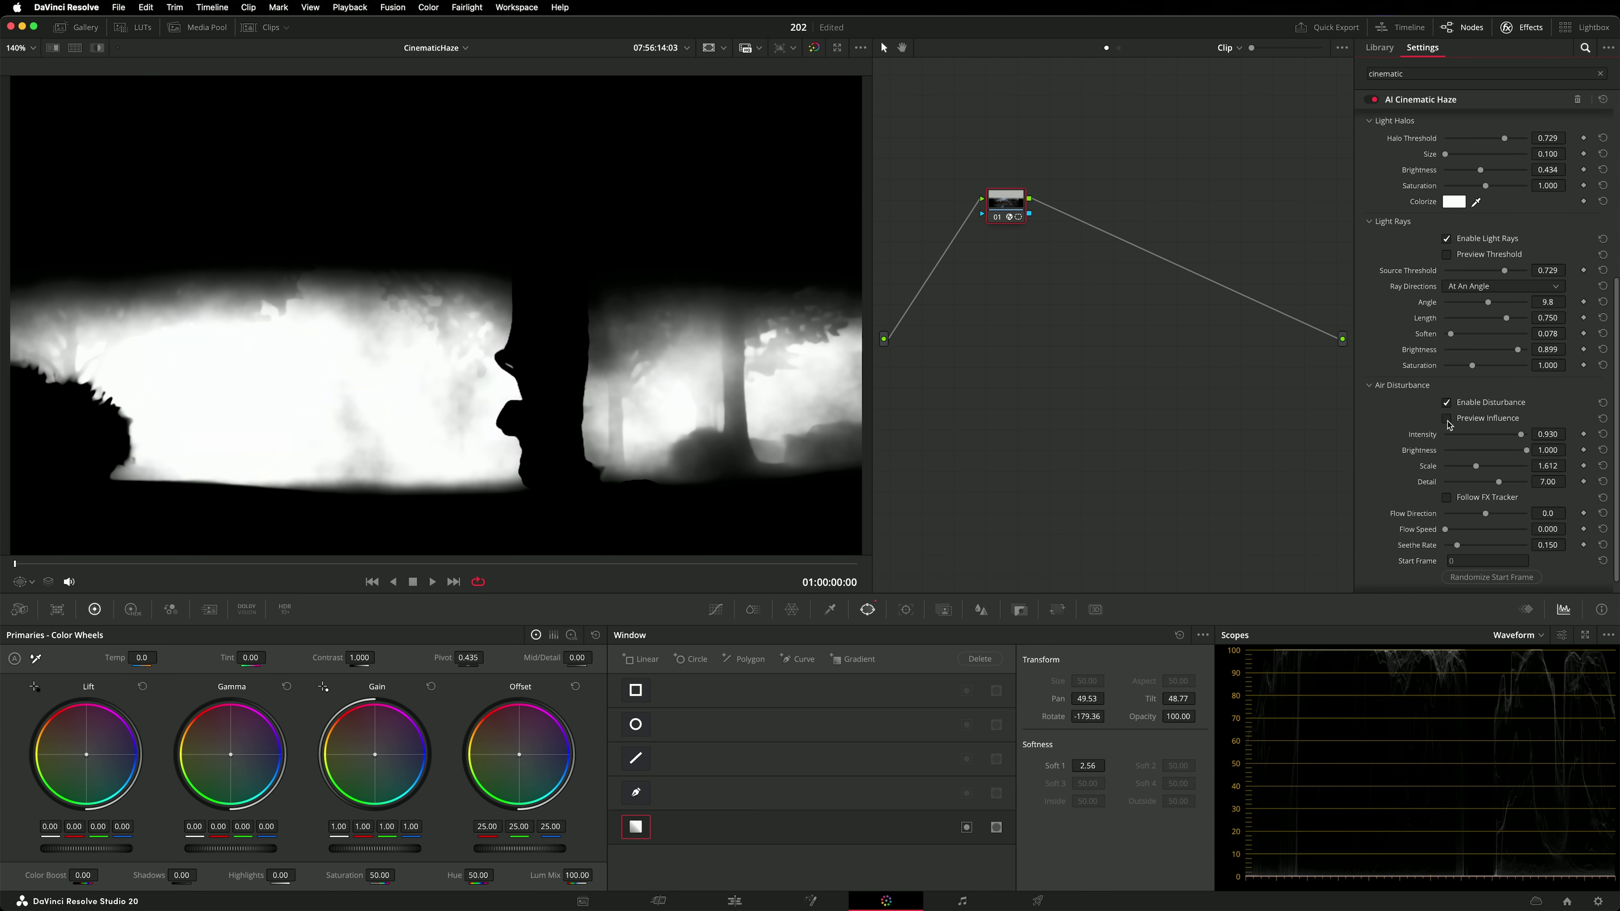
left_click(1164, 615)
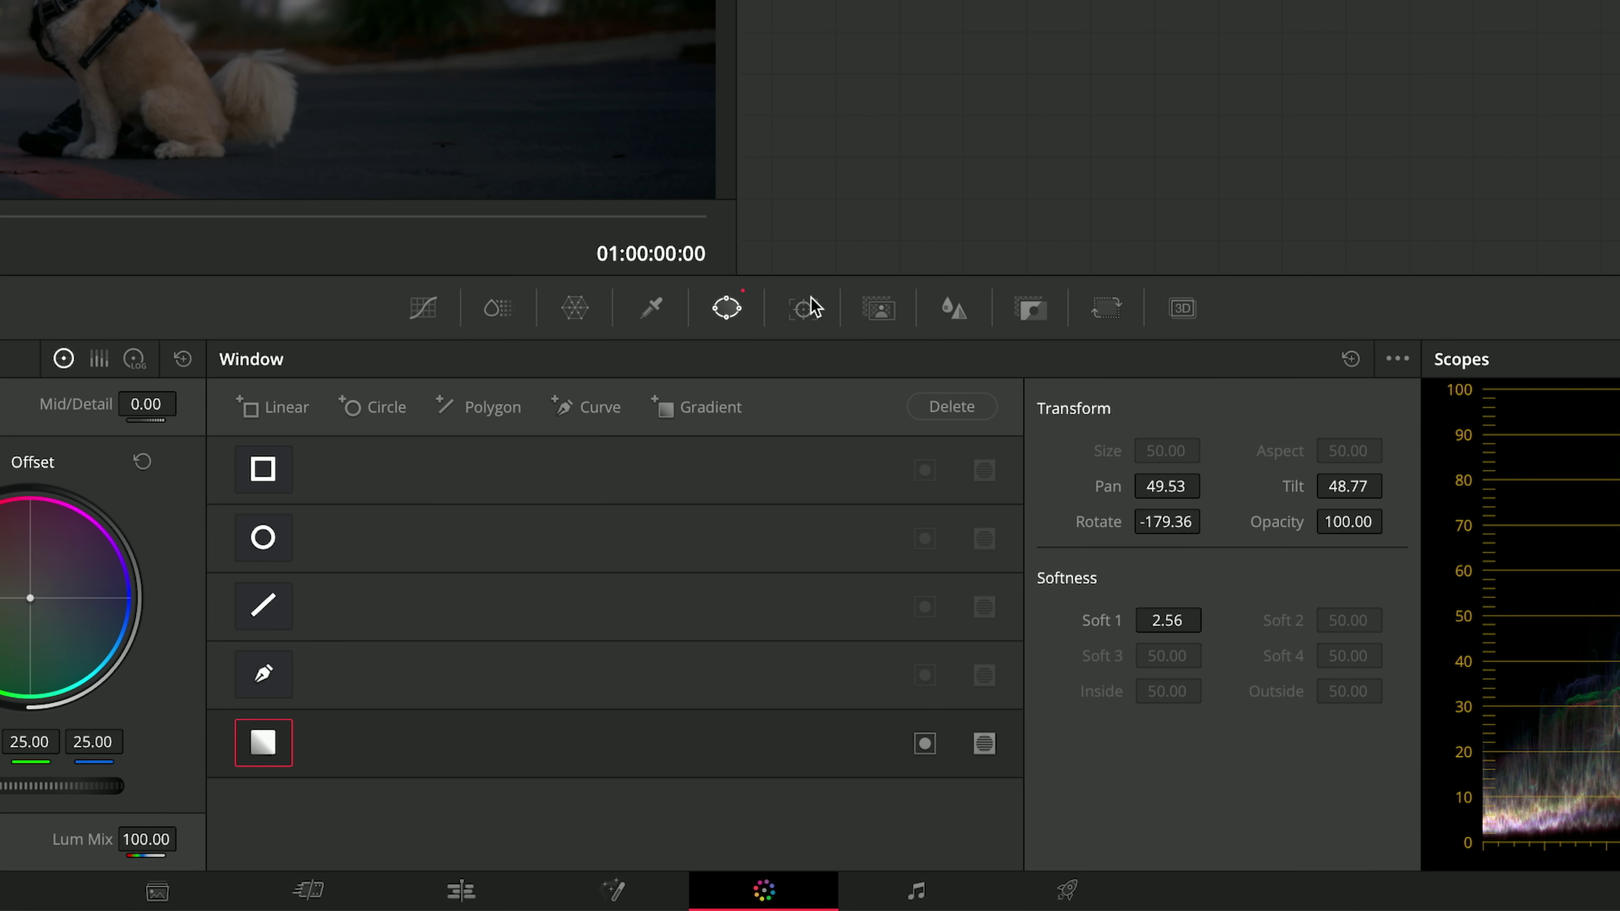
- Set the tracker to FX mode using AI IntelliTrack as the tracking method
left_click(906, 609)
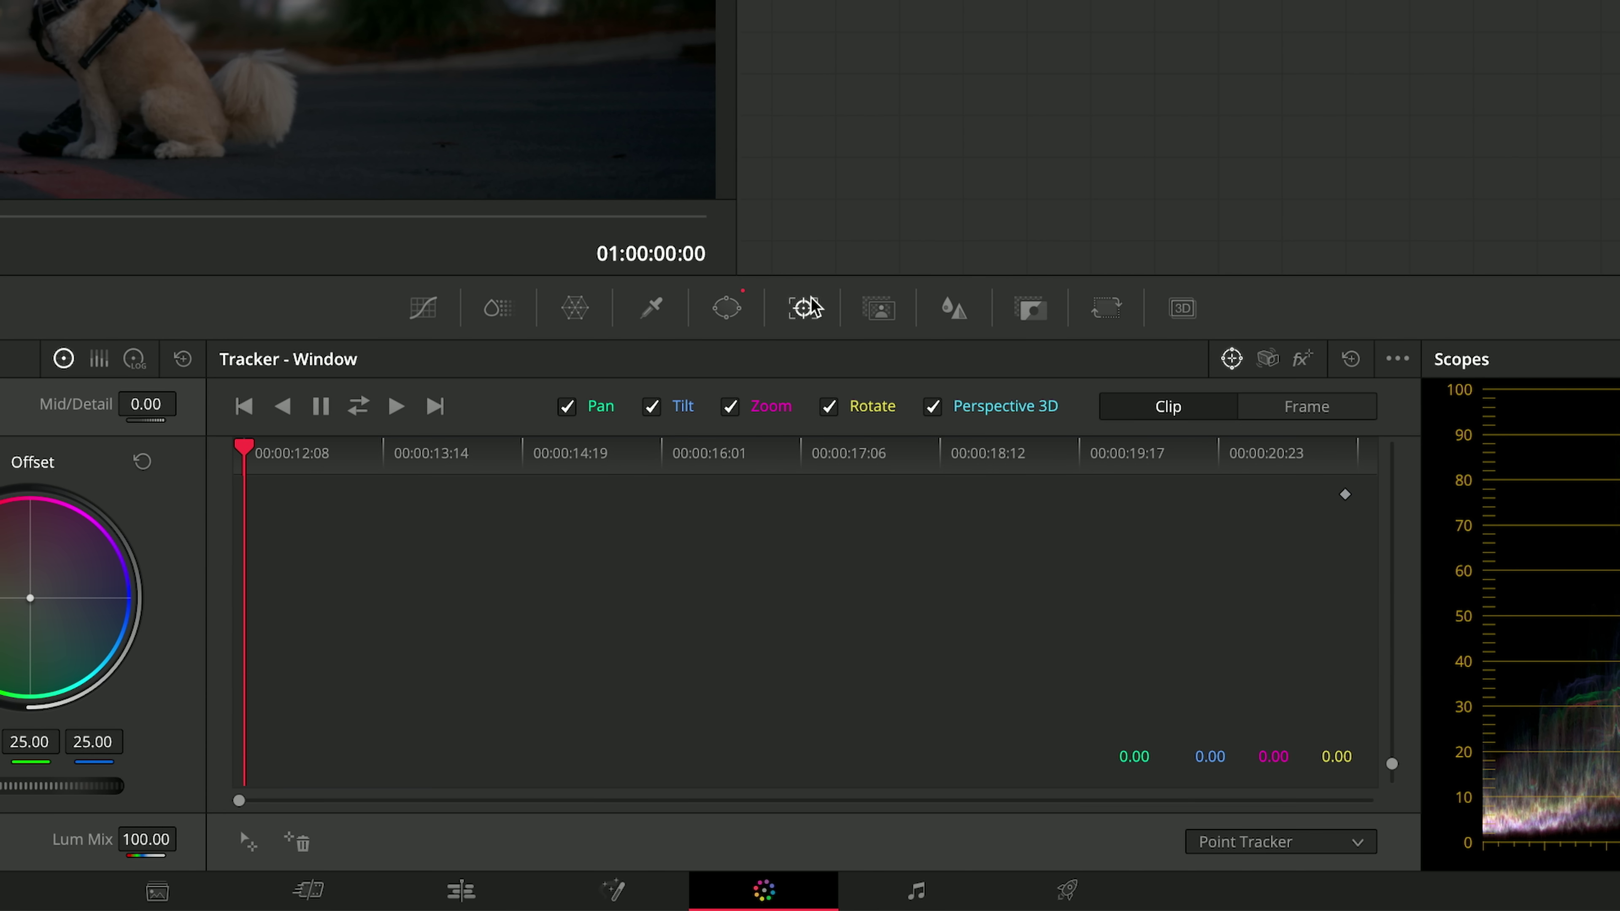
left_click(1300, 360)
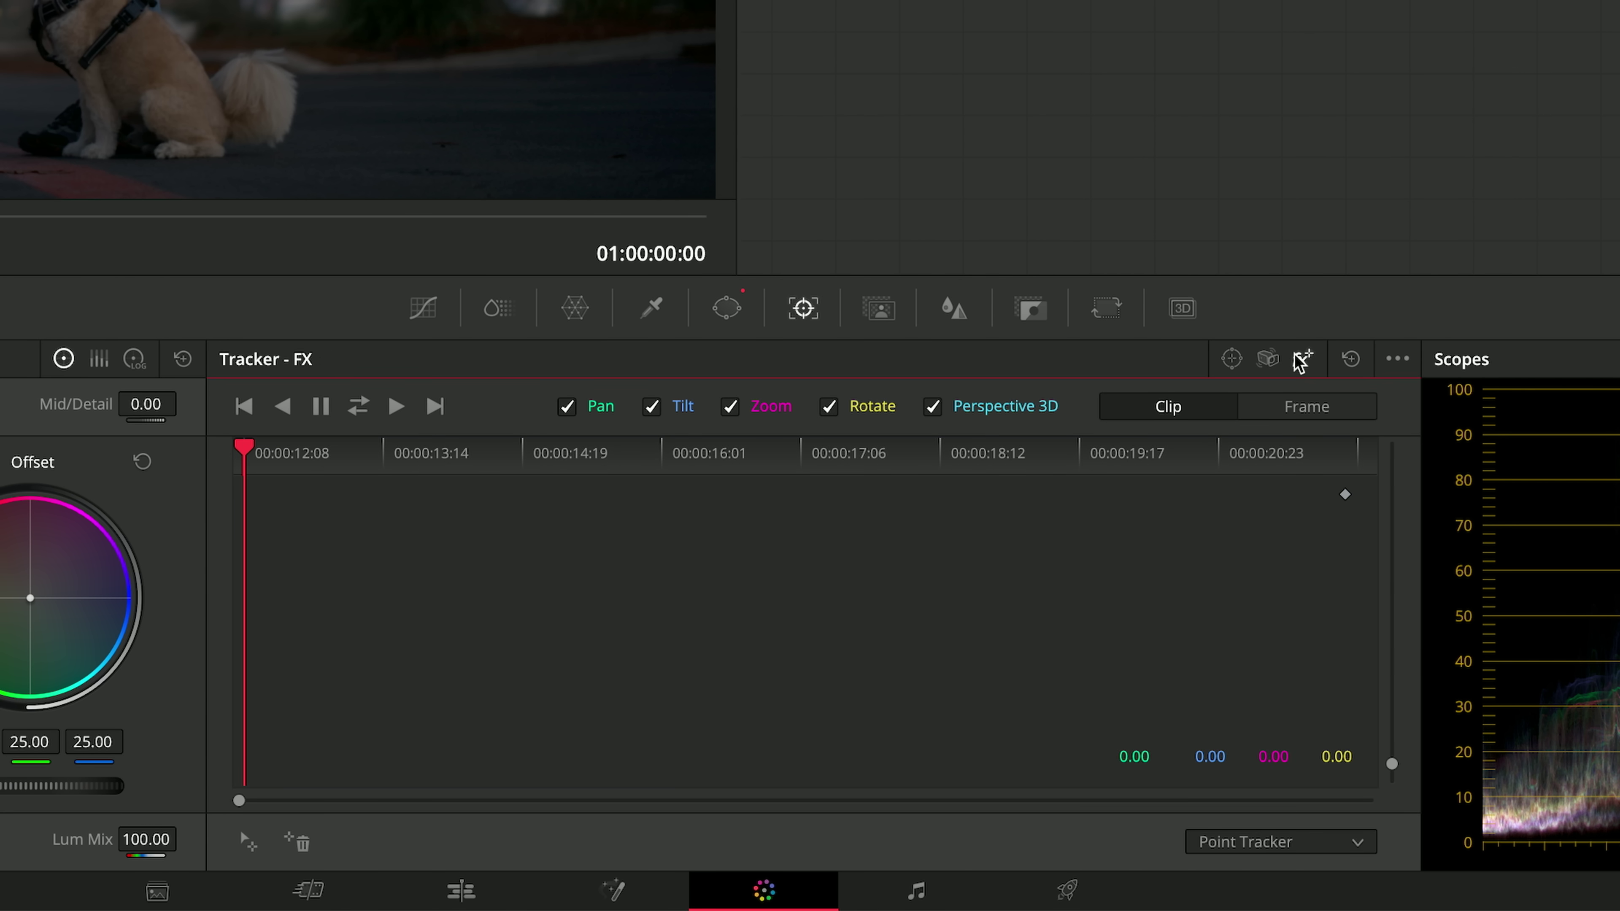
left_click(1304, 841)
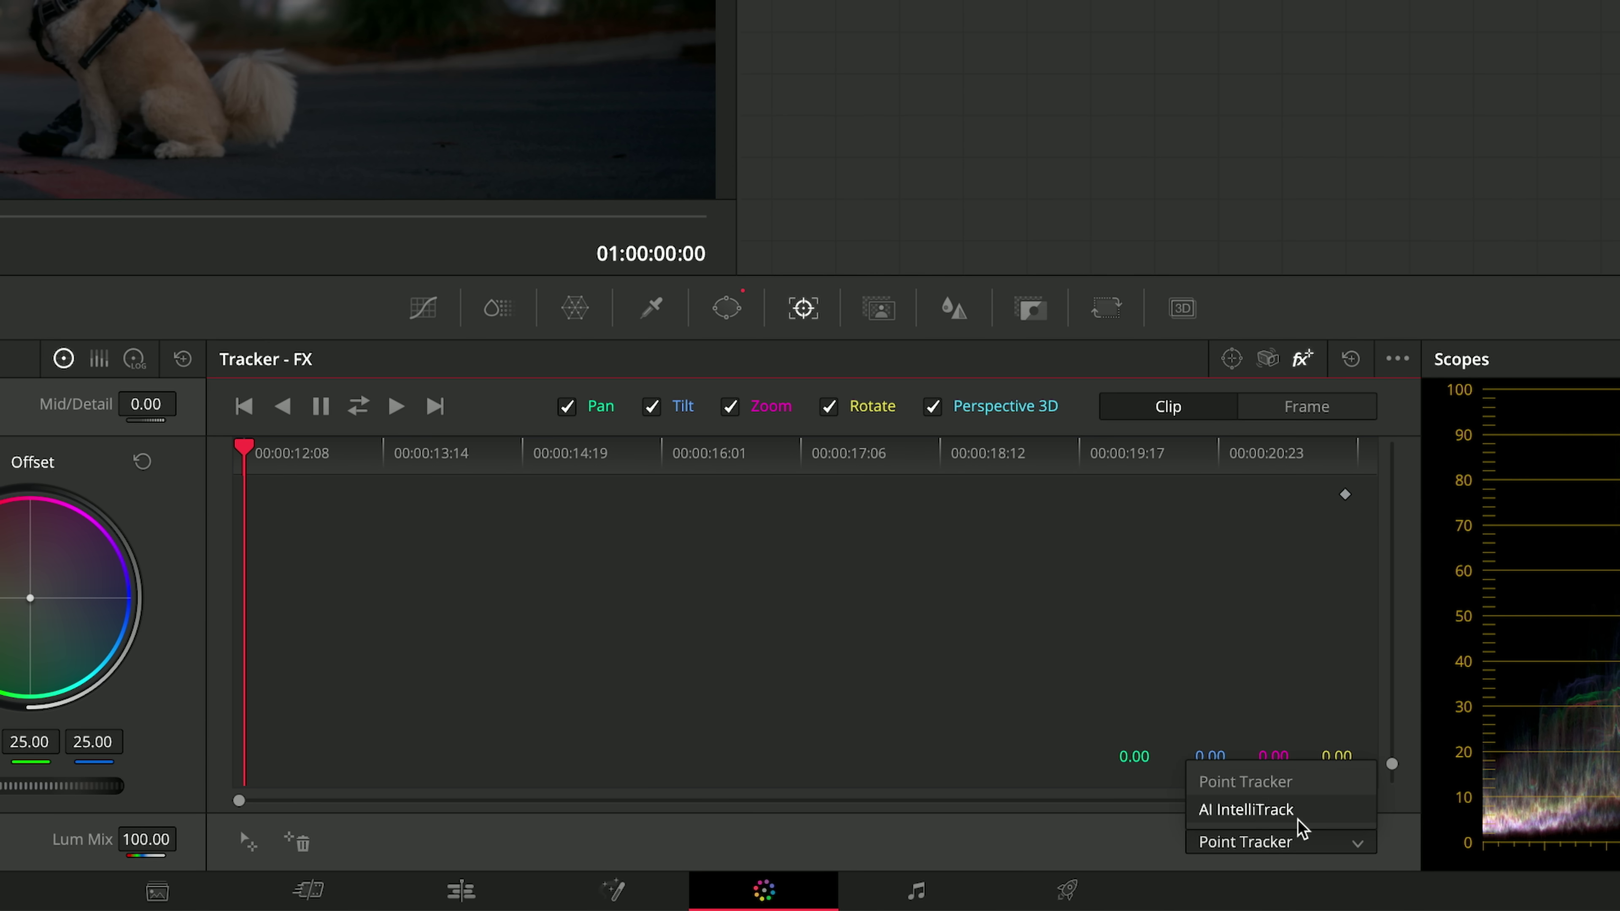
left_click(1298, 816)
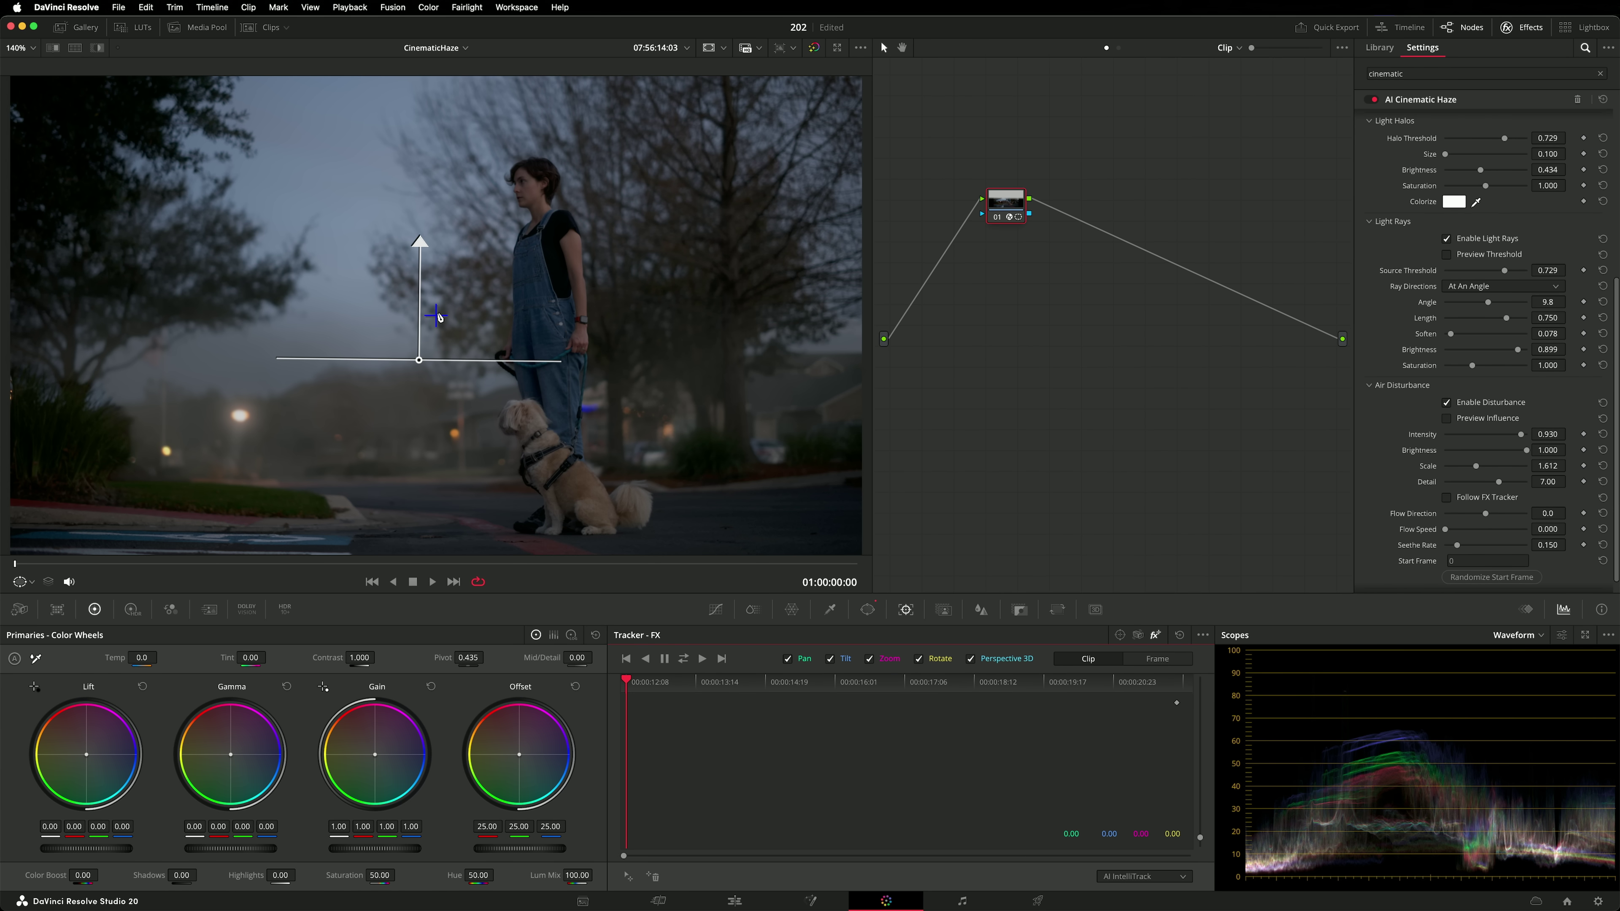
- Track a point on the streetlight forward and make air disturbance follow the FX tracker
left_click(240, 415)
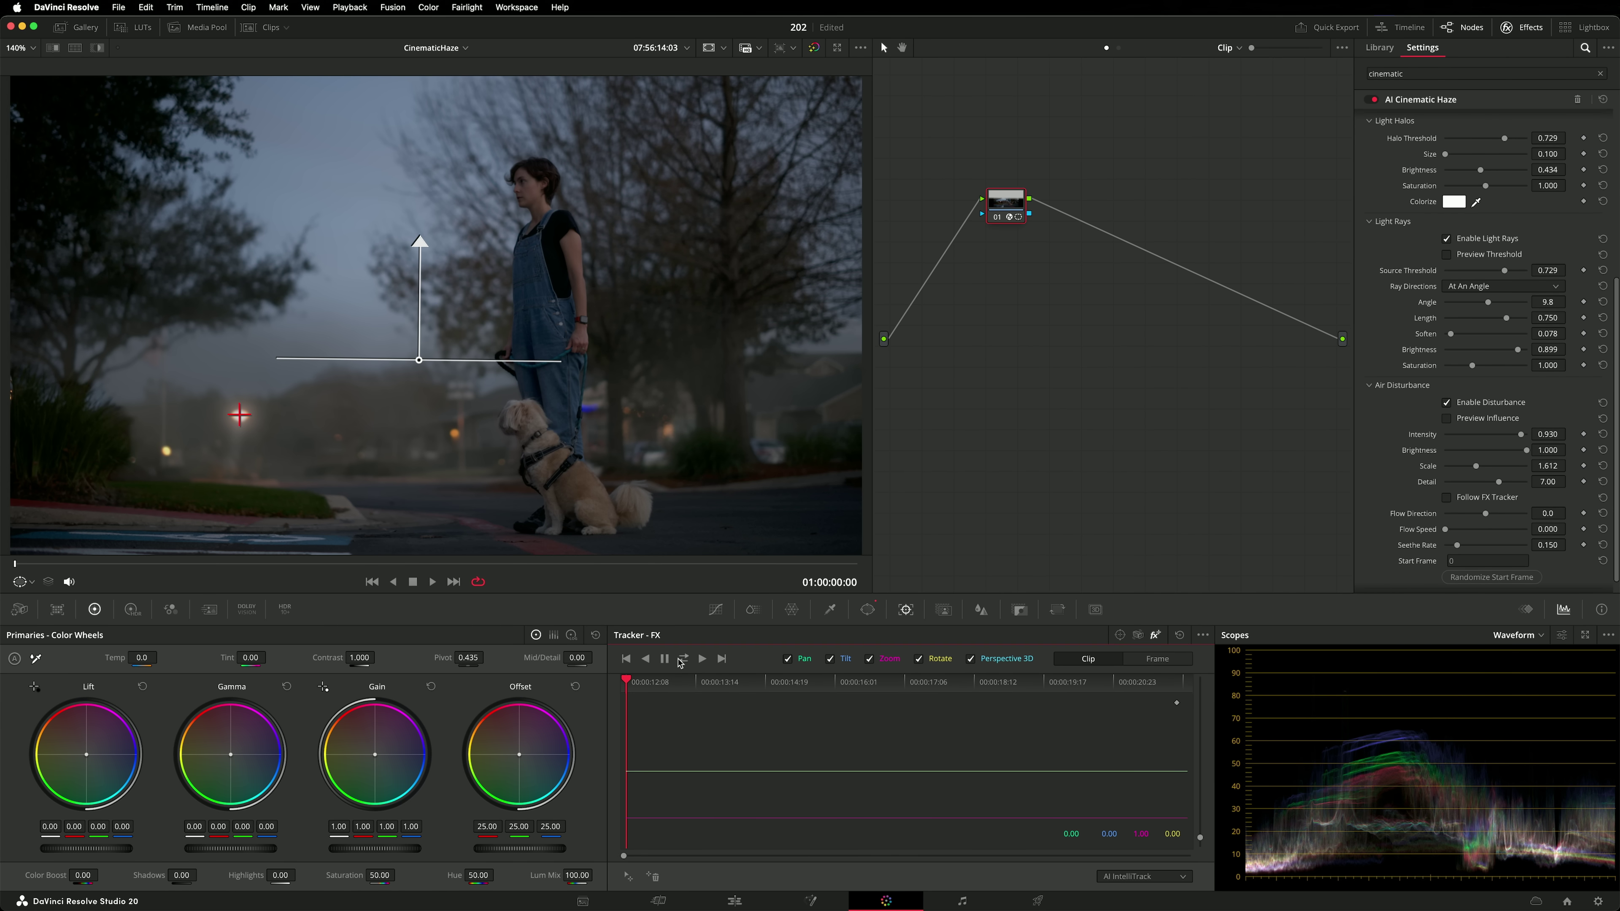
left_click(681, 662)
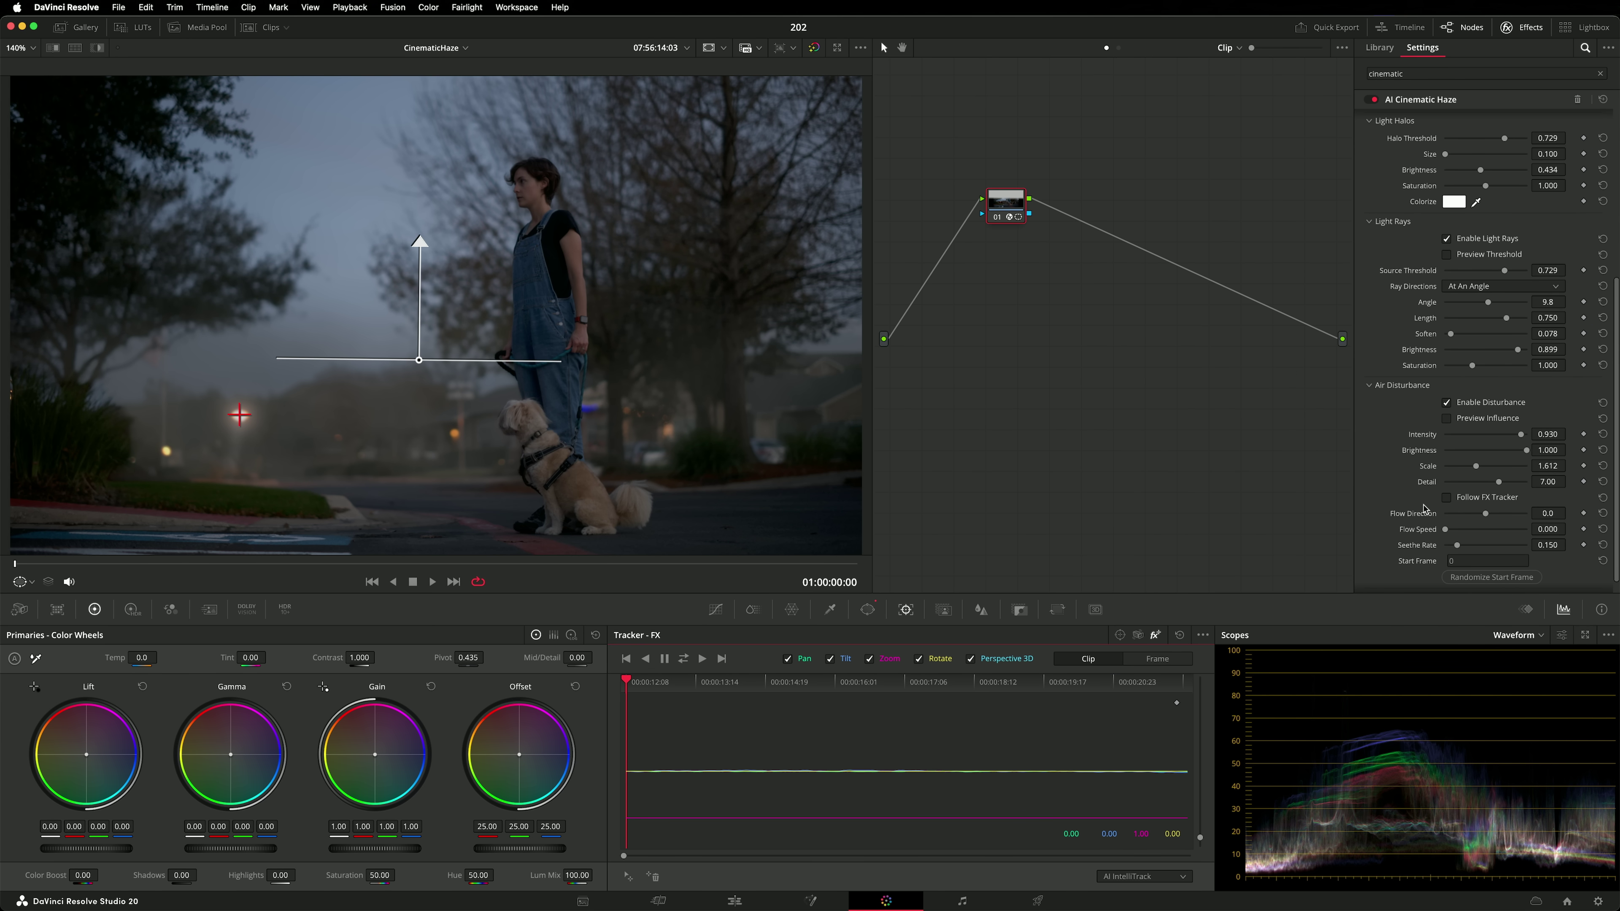
left_click(1450, 501)
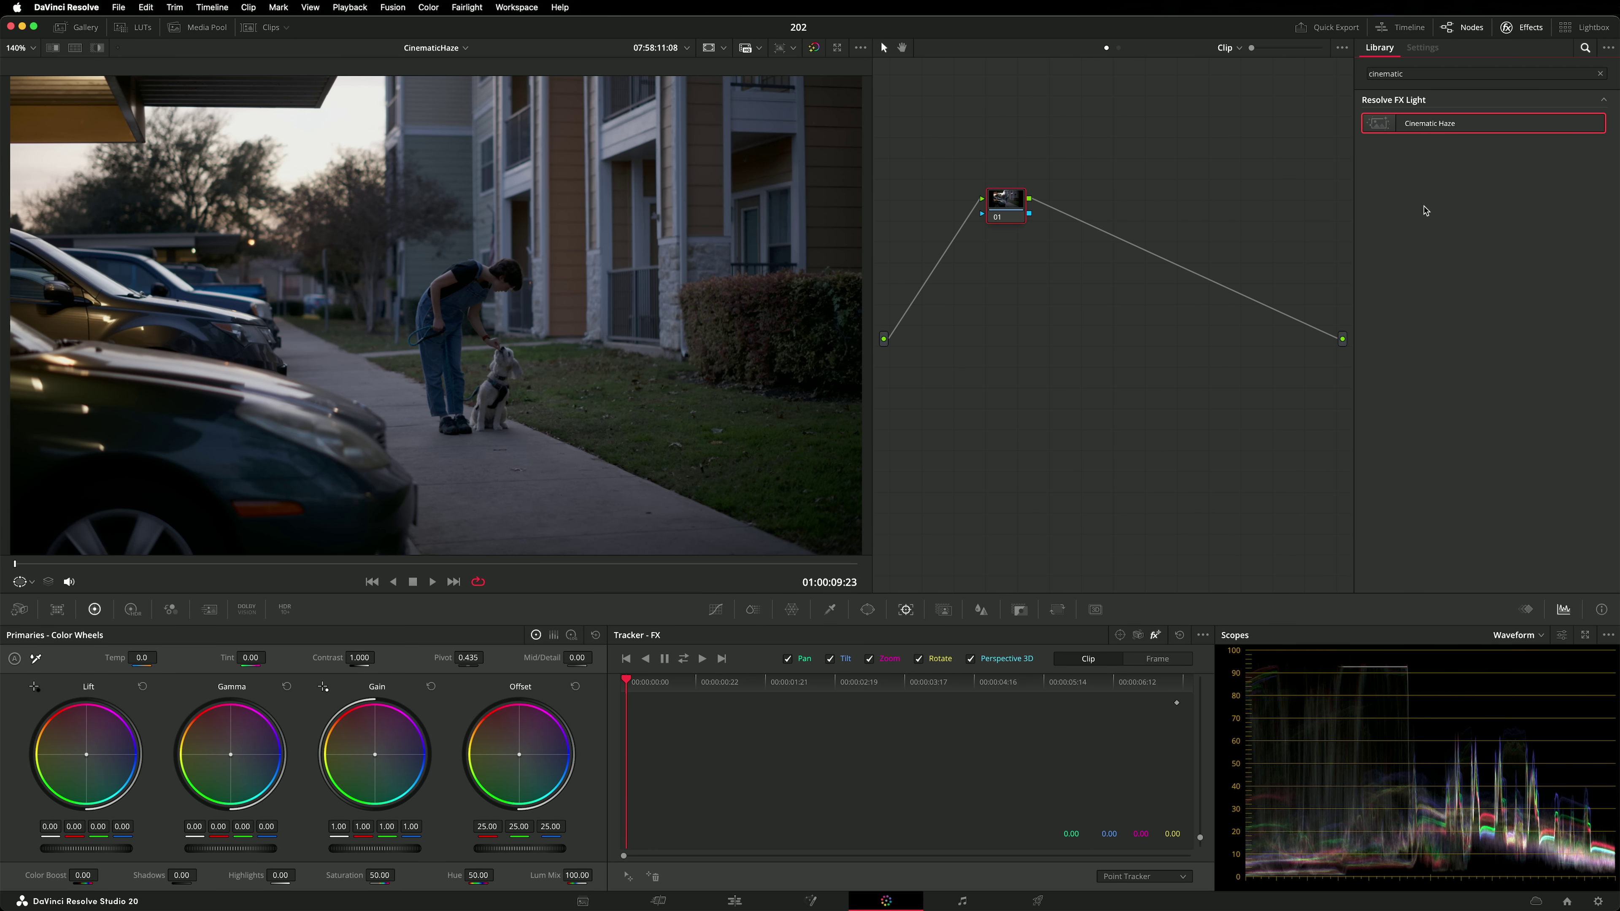
- Drag Cinematic Haze from the Effects Library onto the sidewalk clip's node 01
left_click_drag(1419, 128, 1022, 207)
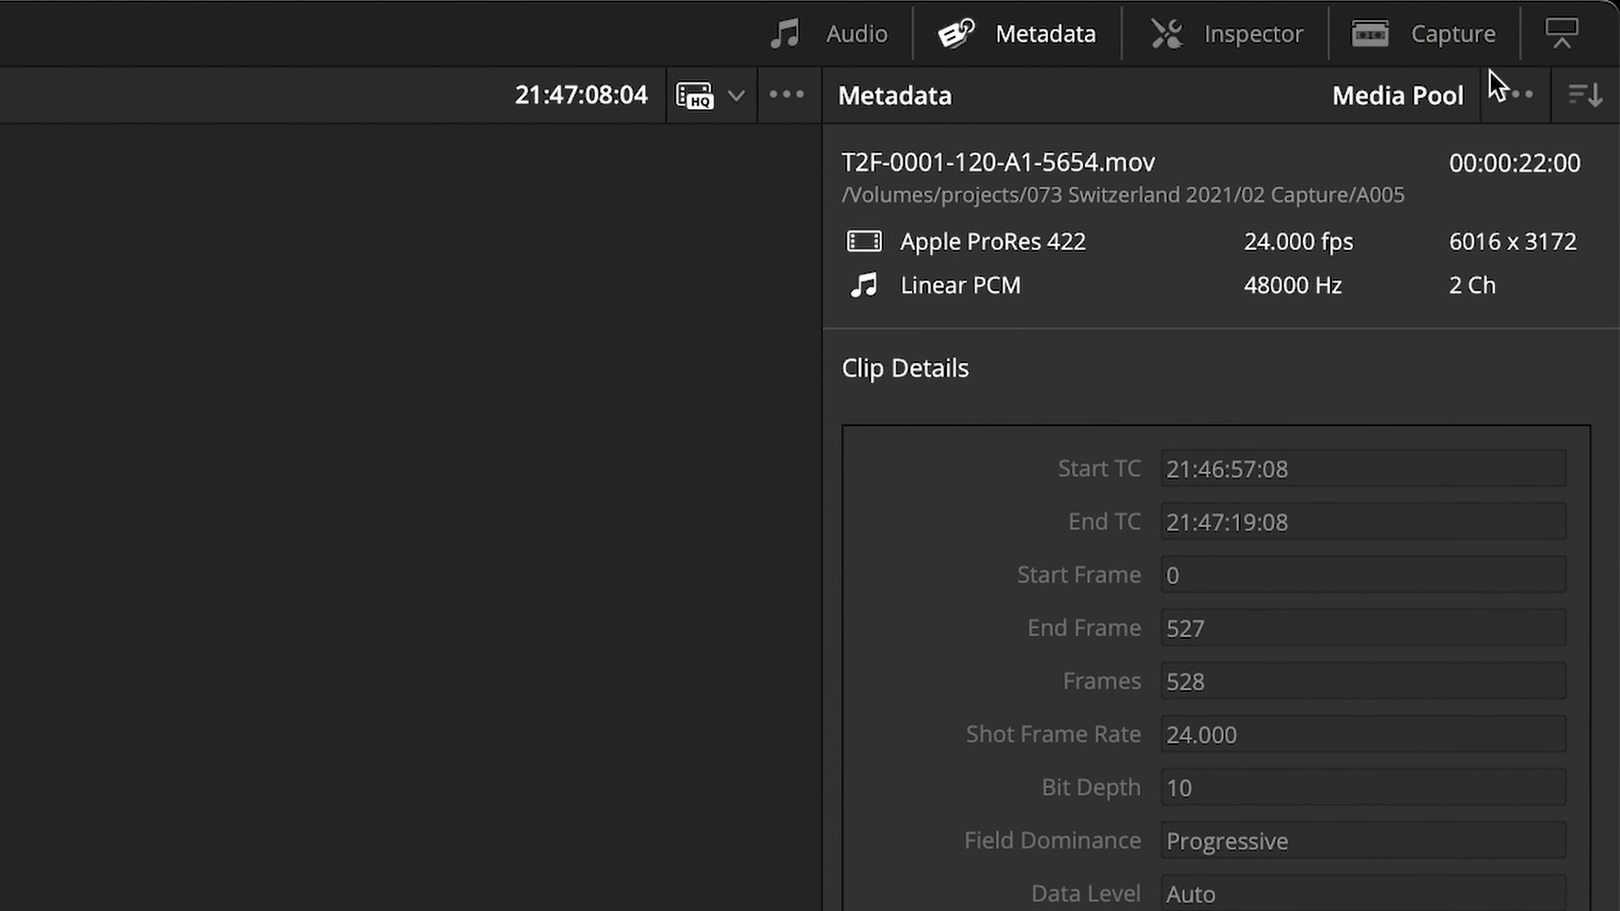
- Create a Numeric custom metadata field named 'Directors Rating'
left_click(1584, 48)
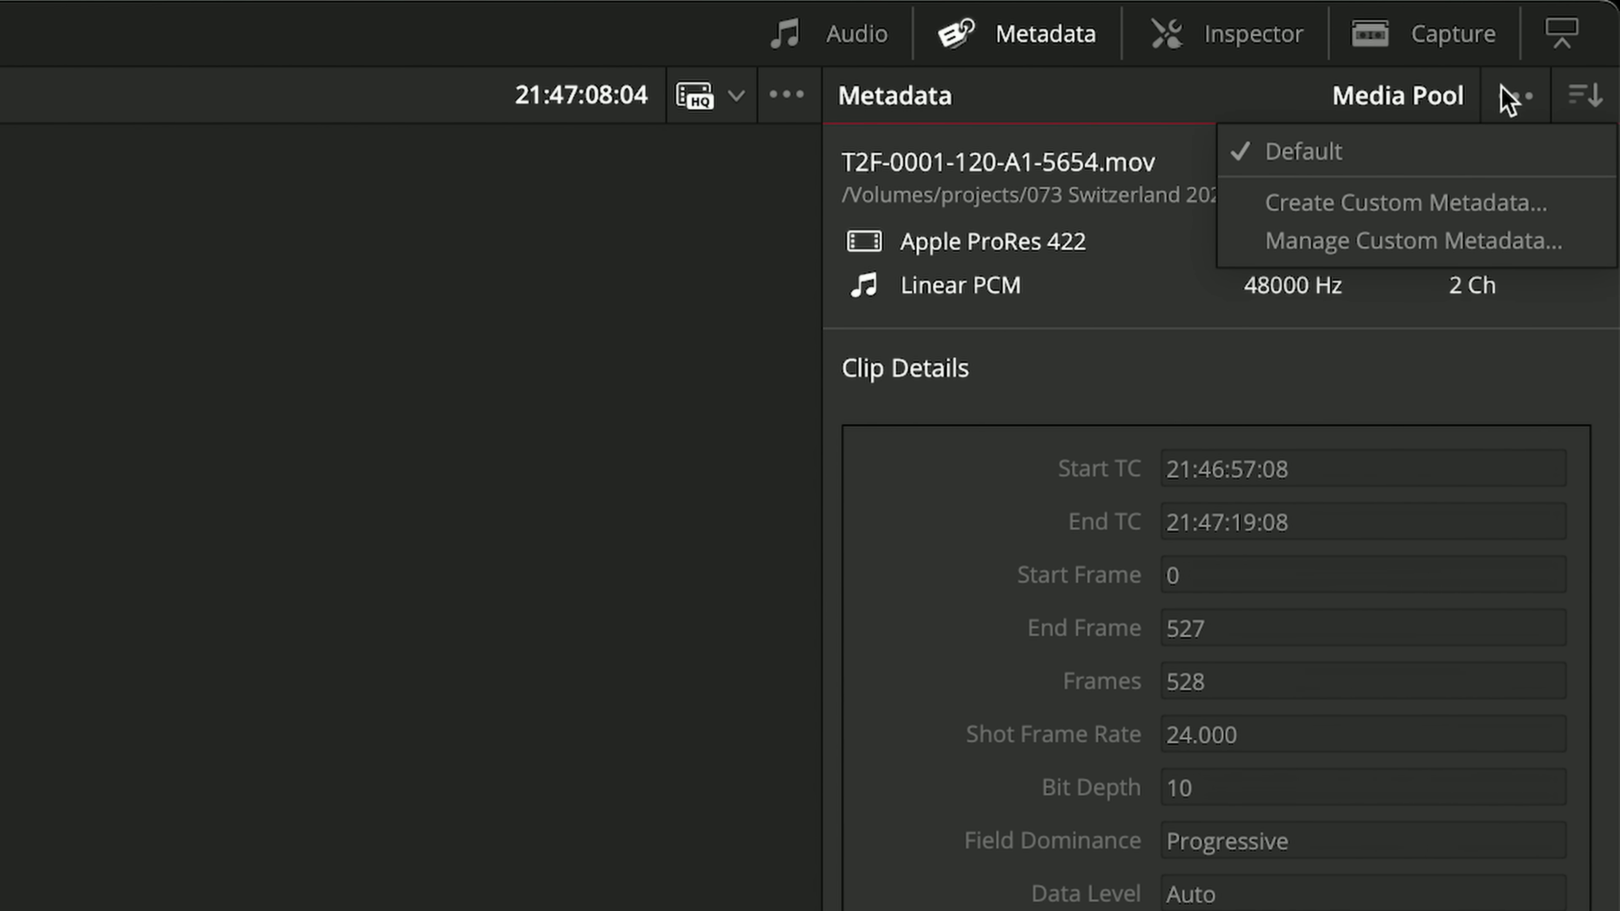
left_click(1460, 211)
type("Directors ")
type("Rating")
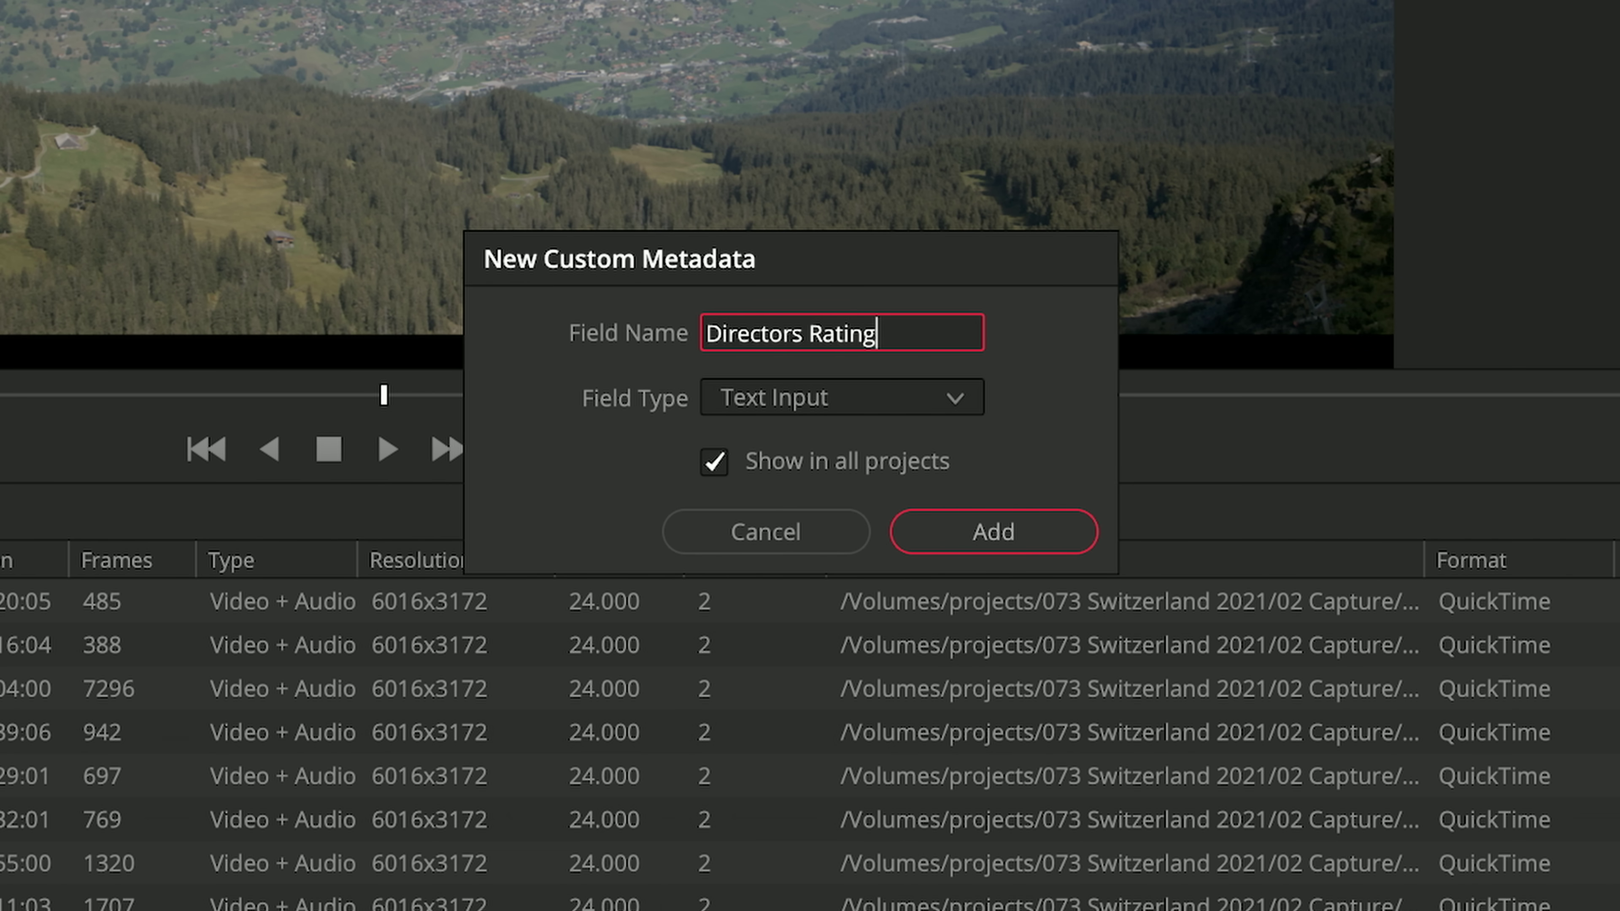
left_click(950, 402)
left_click(908, 528)
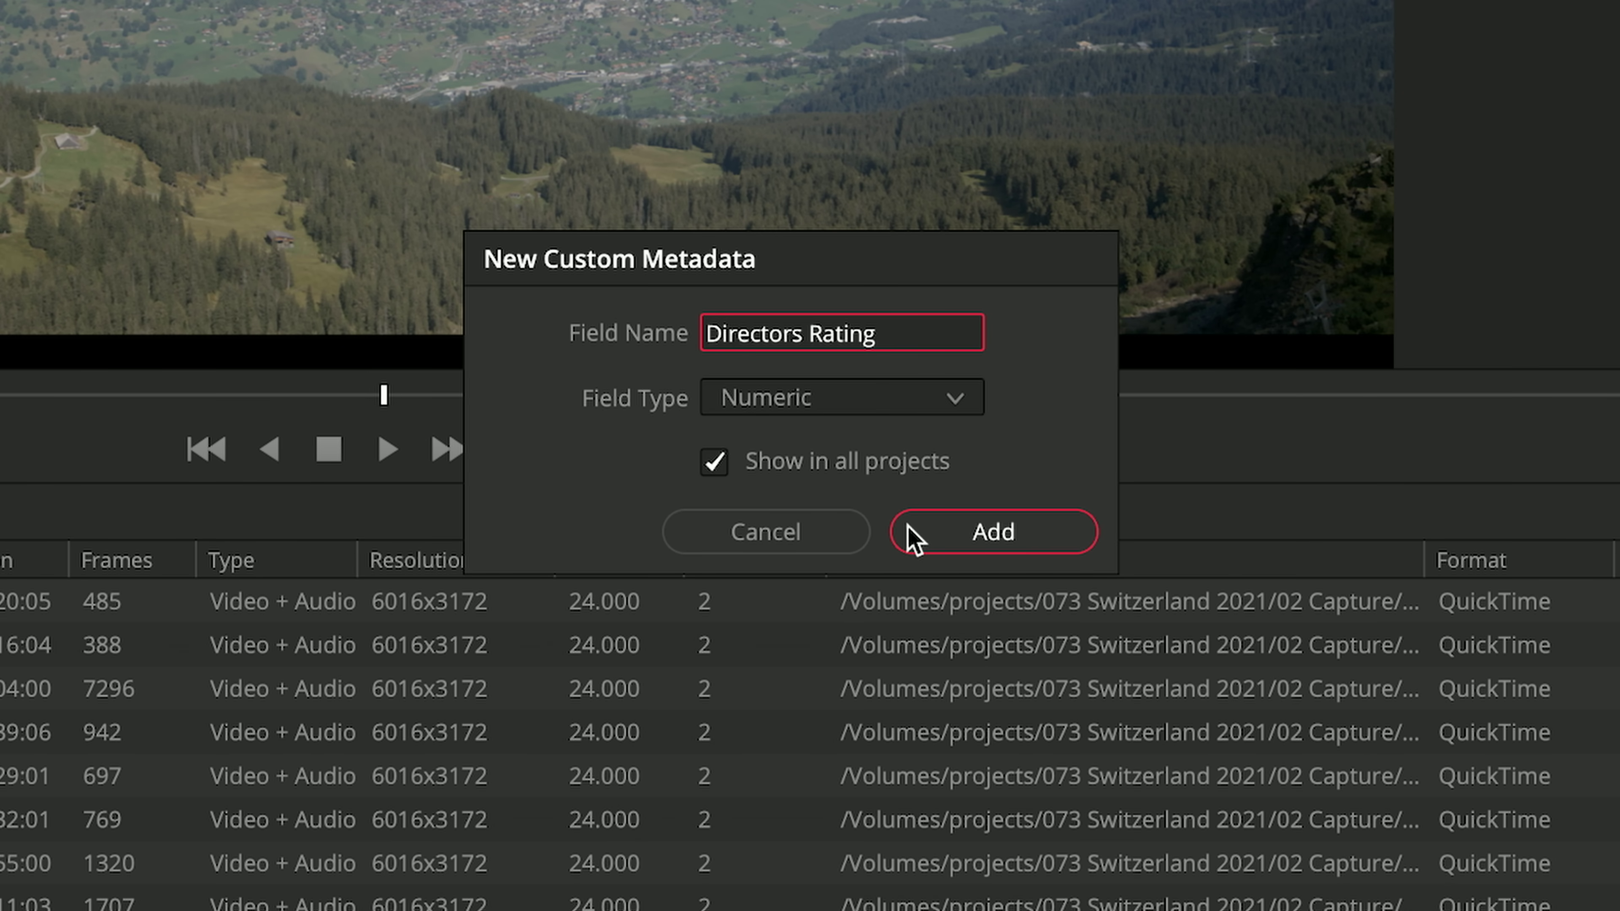
left_click(913, 537)
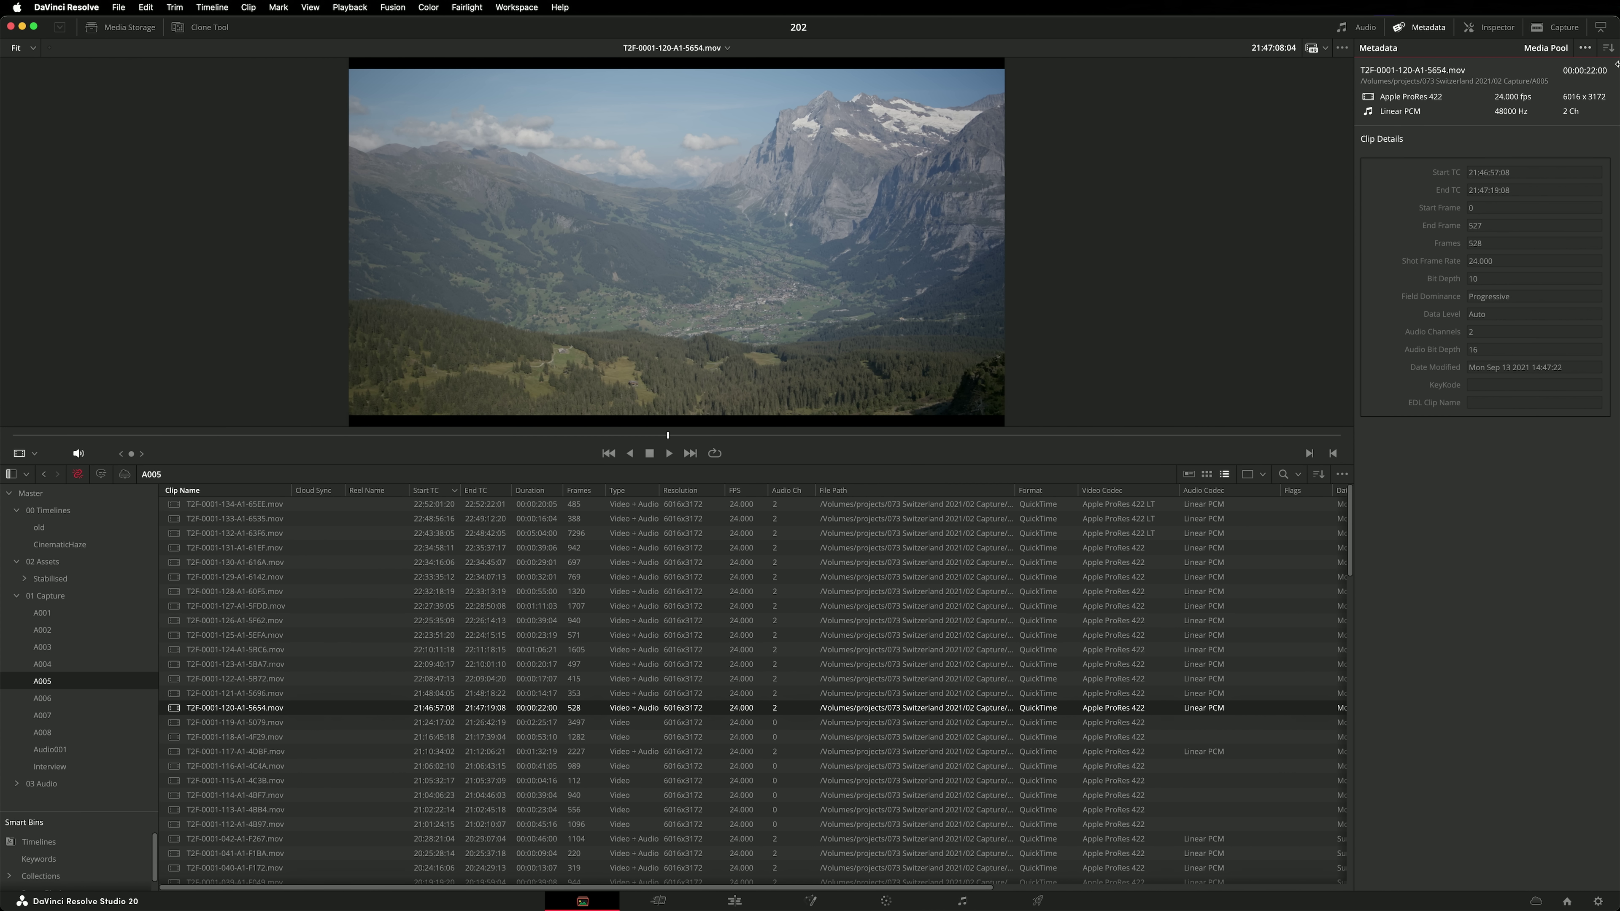
- Show the Custom metadata group and open Manage Custom Metadata
left_click(1609, 51)
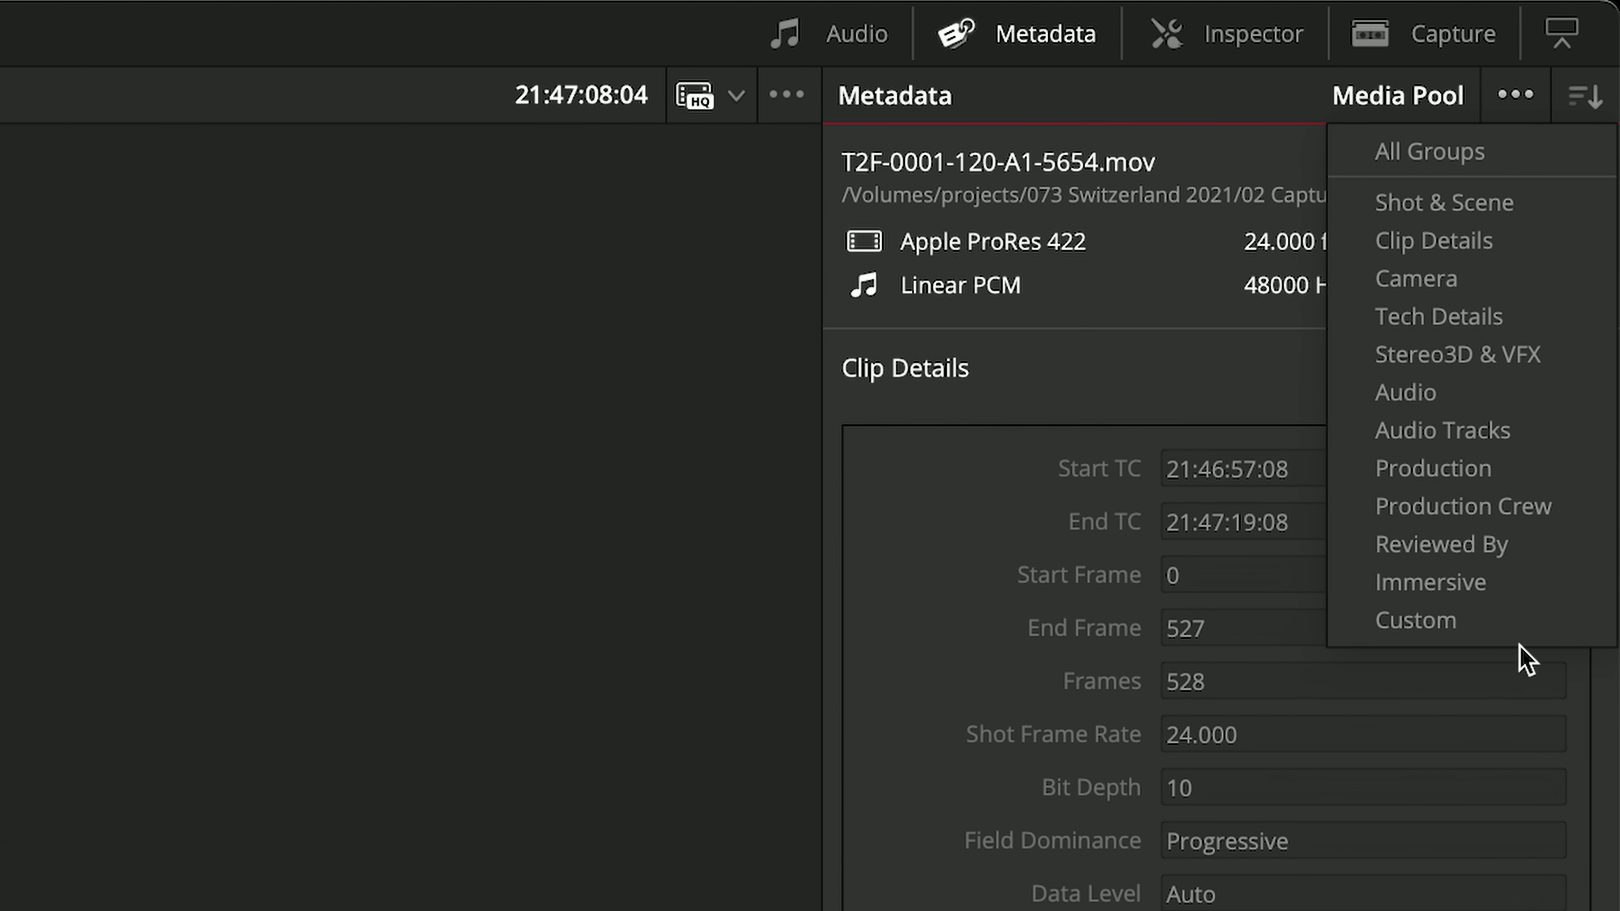
left_click(1519, 624)
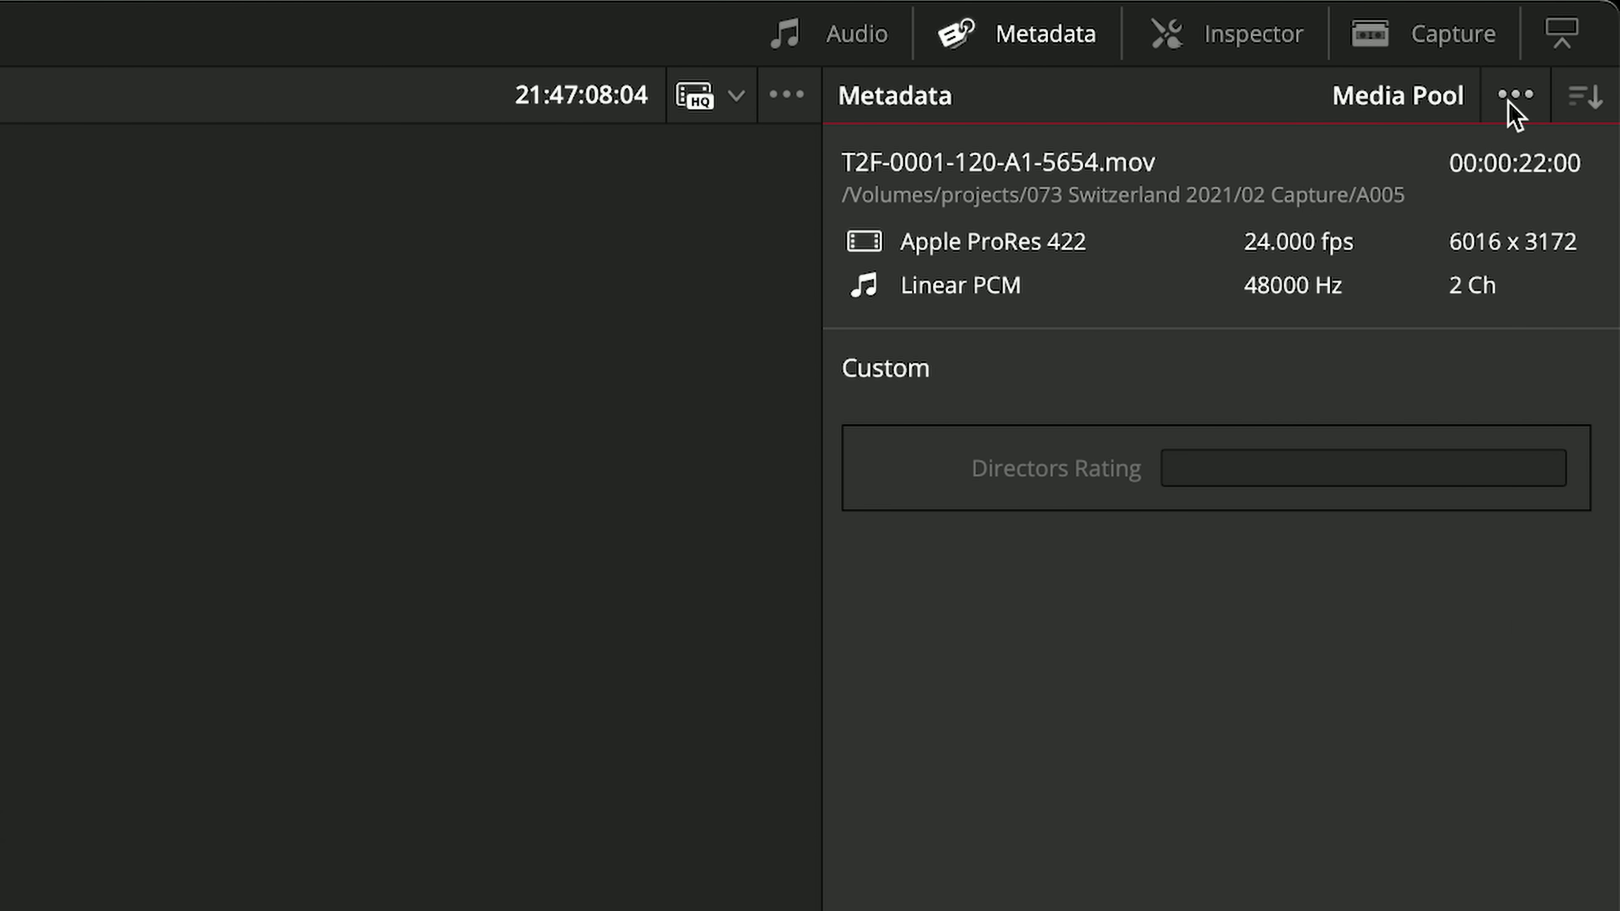
left_click(1512, 99)
left_click(1490, 240)
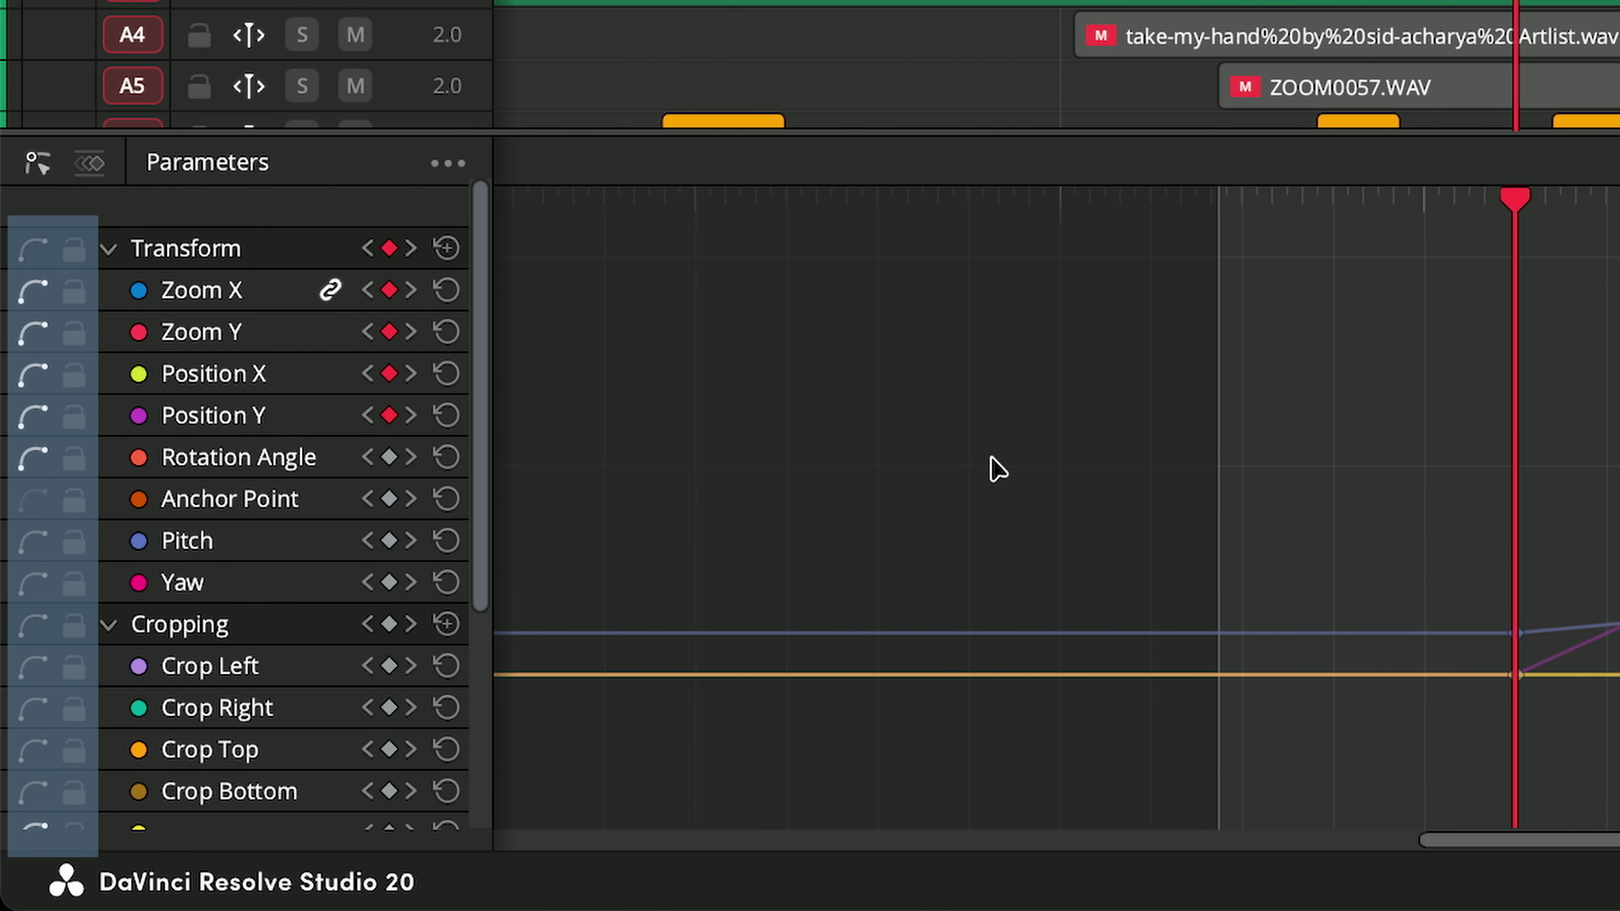
- Toggle the Zoom X, Zoom Y and Rotation Angle curves, then show and hide all curves
left_click(34, 293)
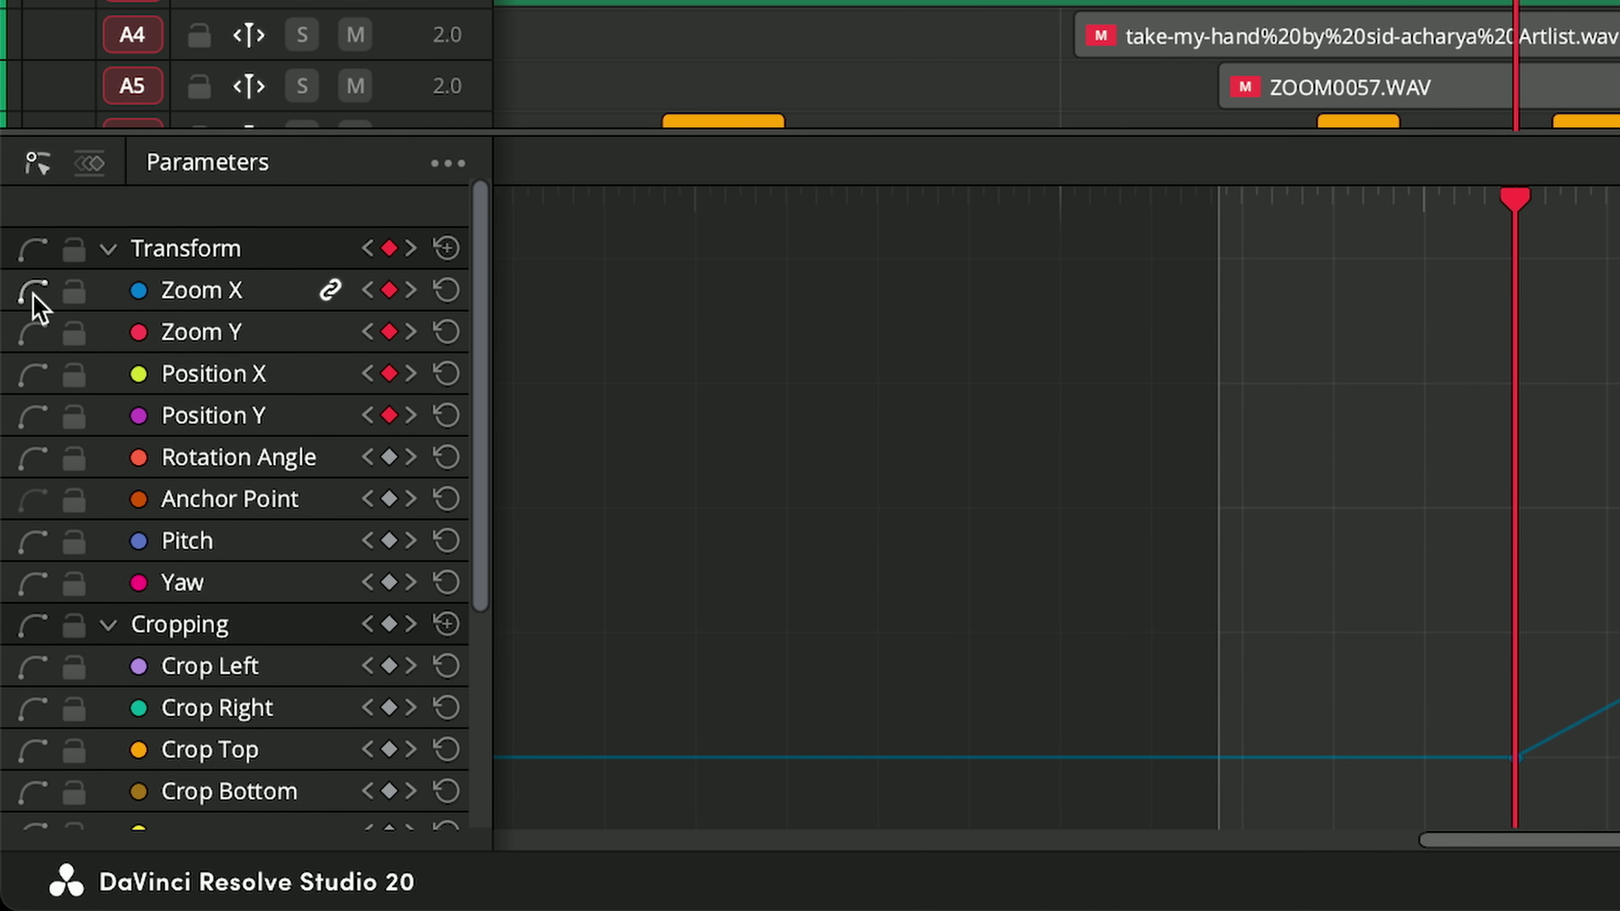
left_click(34, 334)
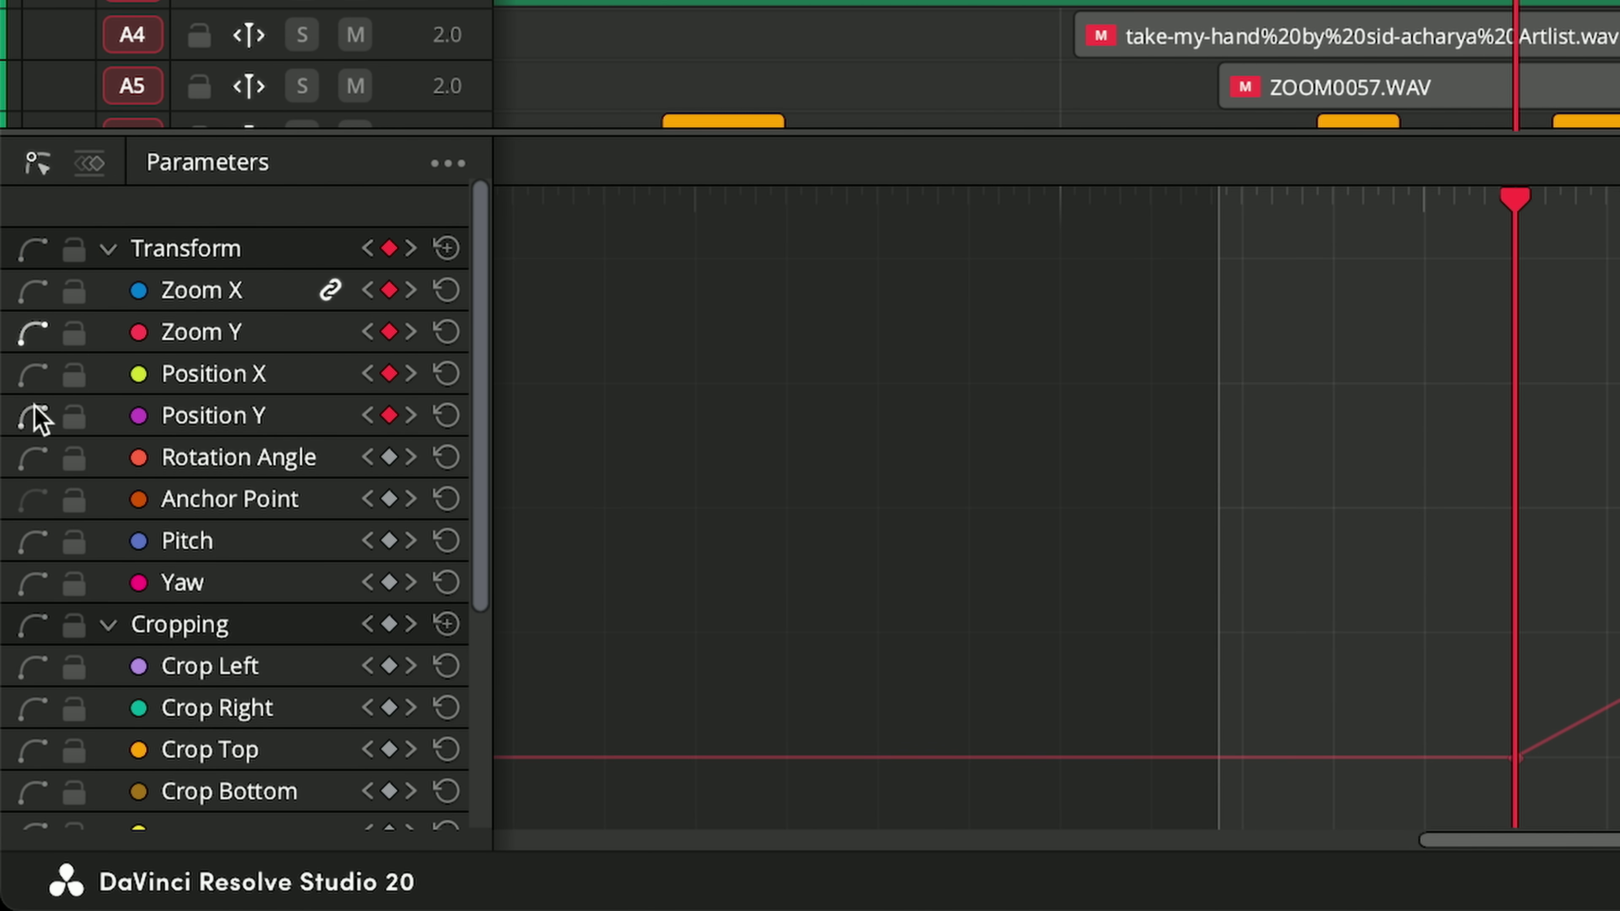
left_click(32, 458)
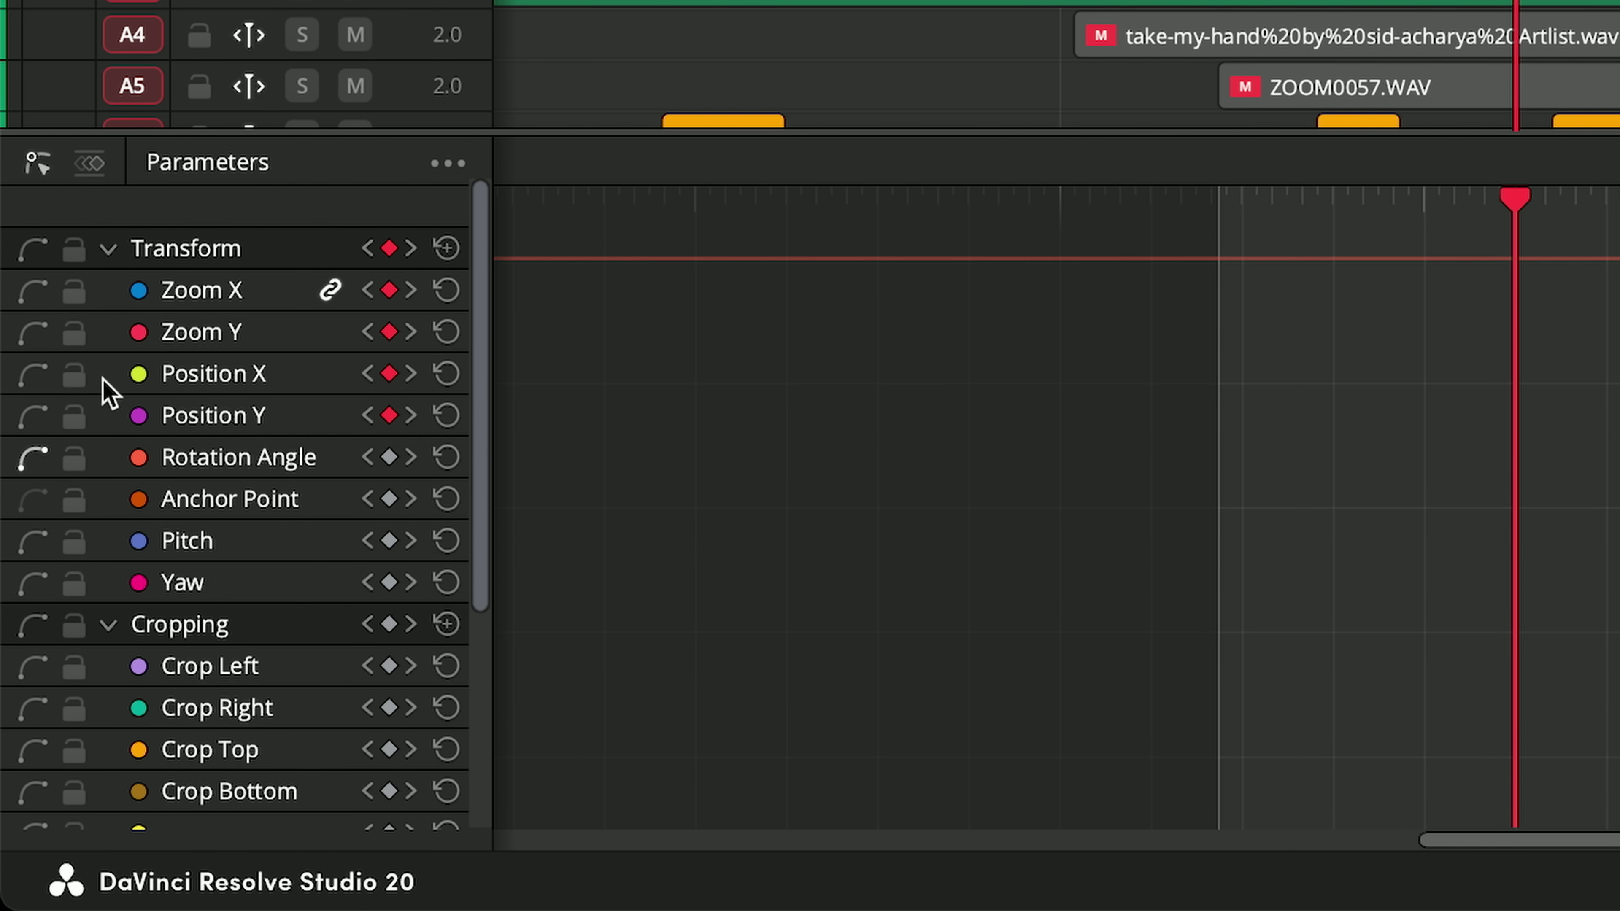
left_click(43, 301)
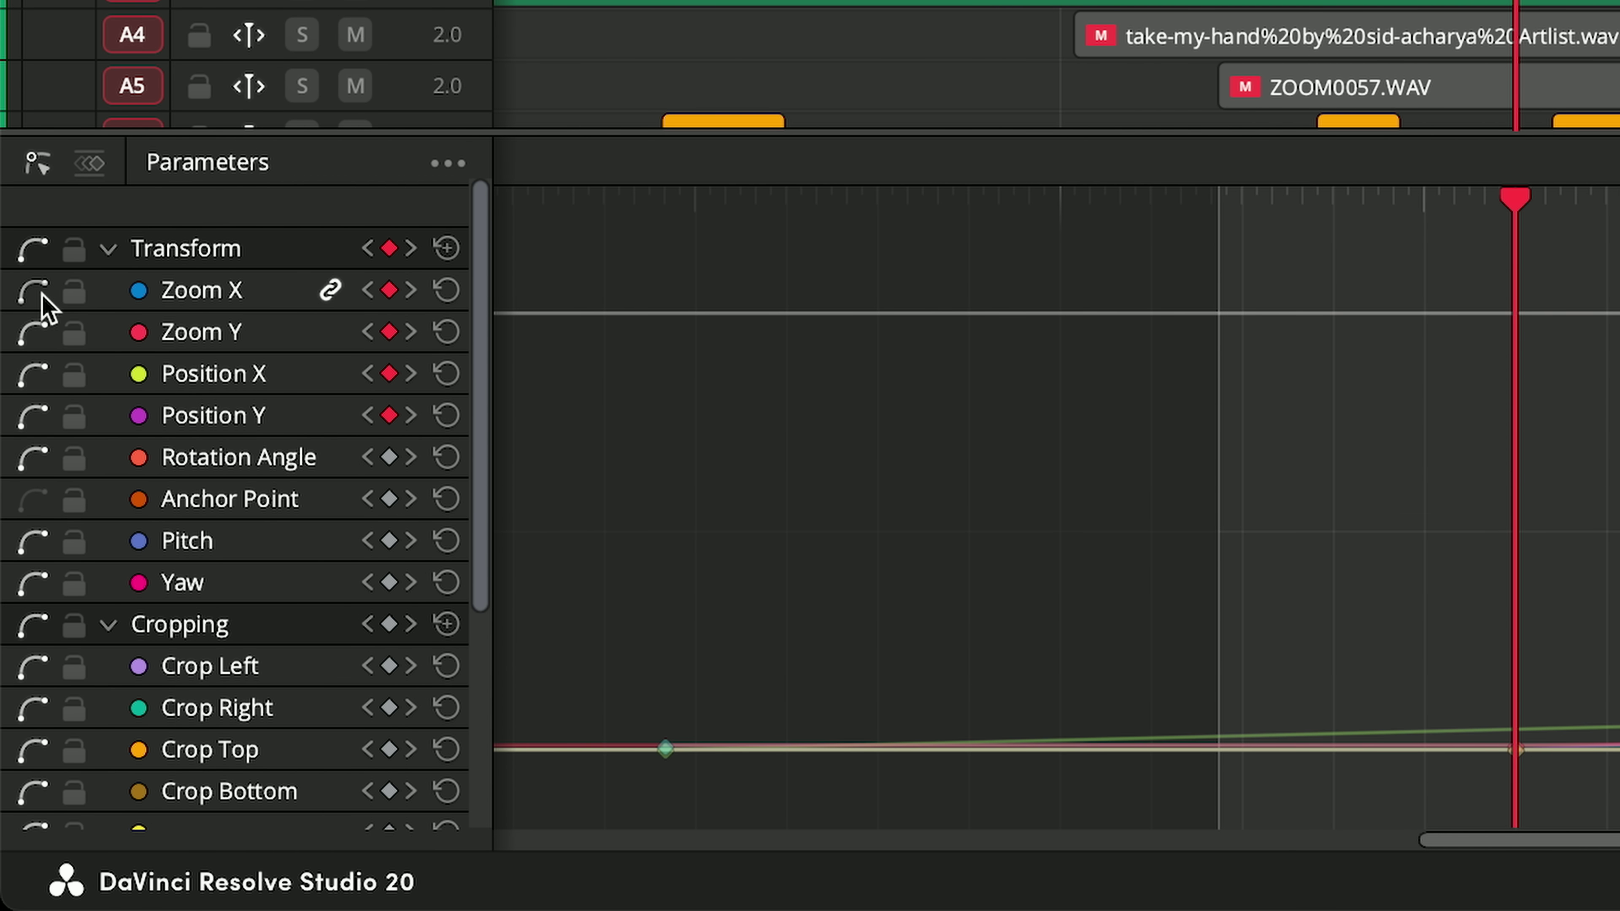
left_click(42, 300)
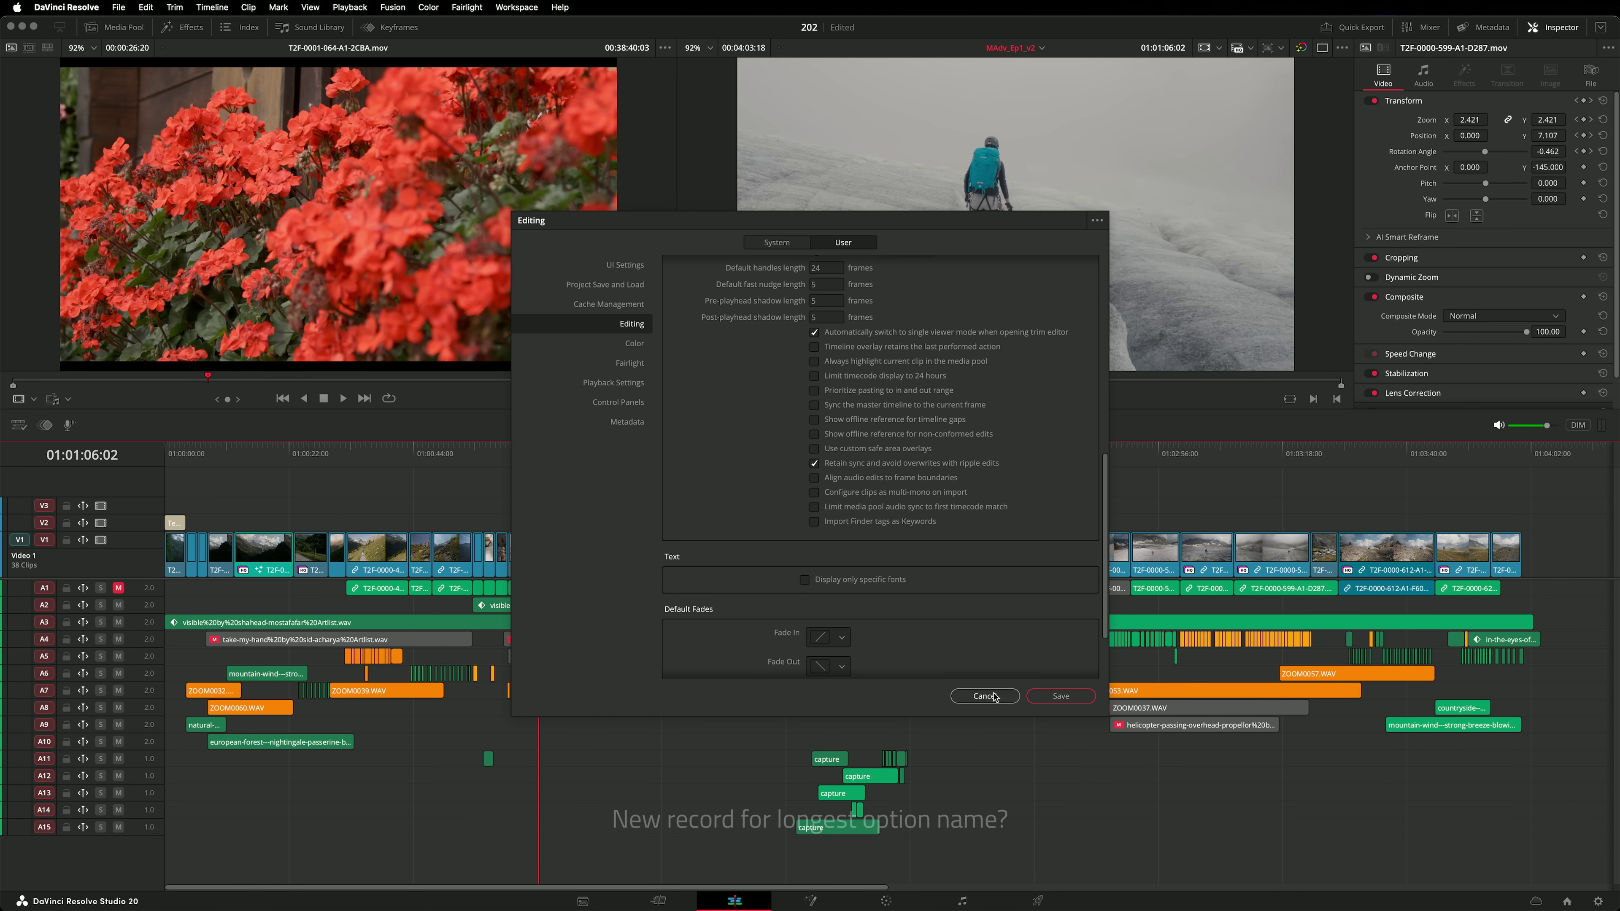
- Cancel the Editing preferences and double-click the V1 edit point to open the trim editor
left_click(992, 698)
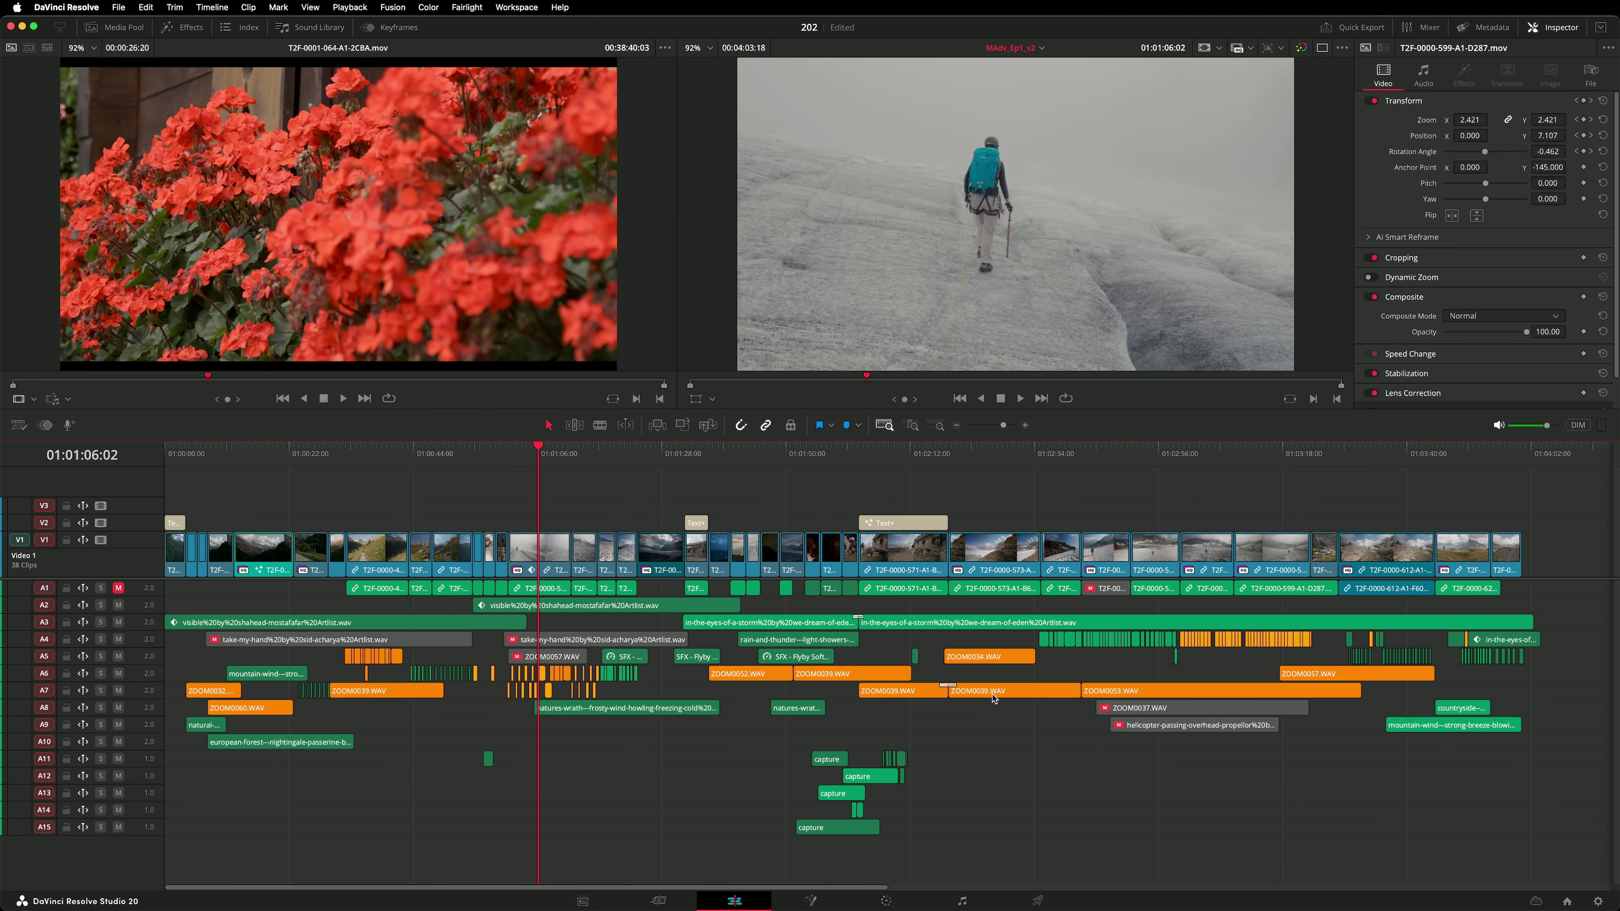
double_click(572, 552)
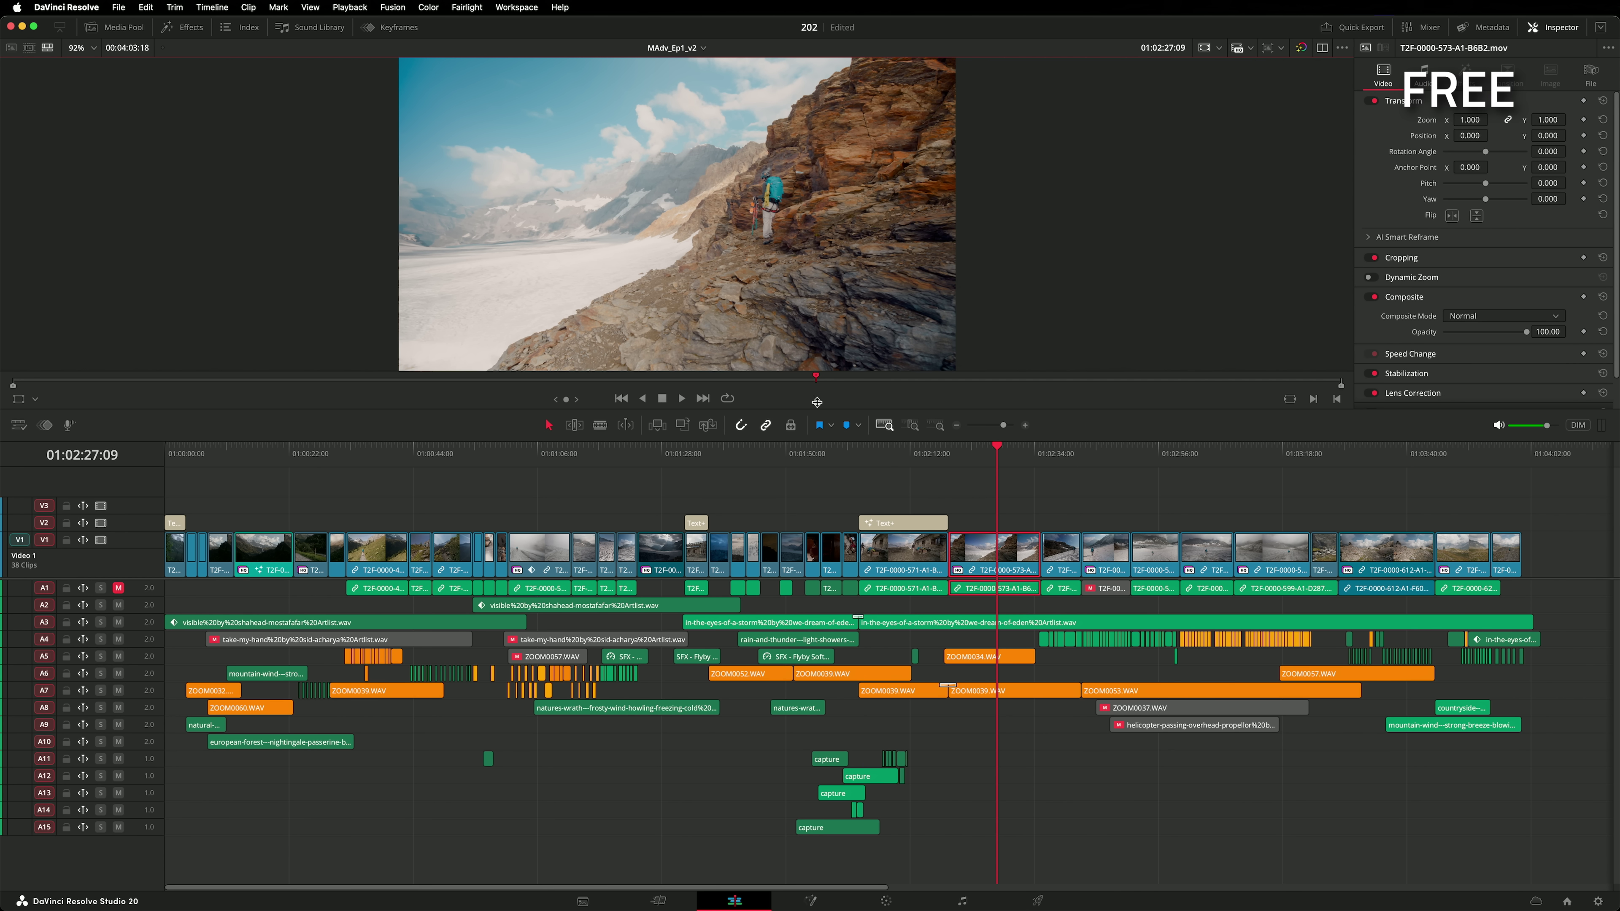
- Turn on viewer rulers and pull a vertical guide into the viewer
left_click(310, 7)
mouse_move(440, 179)
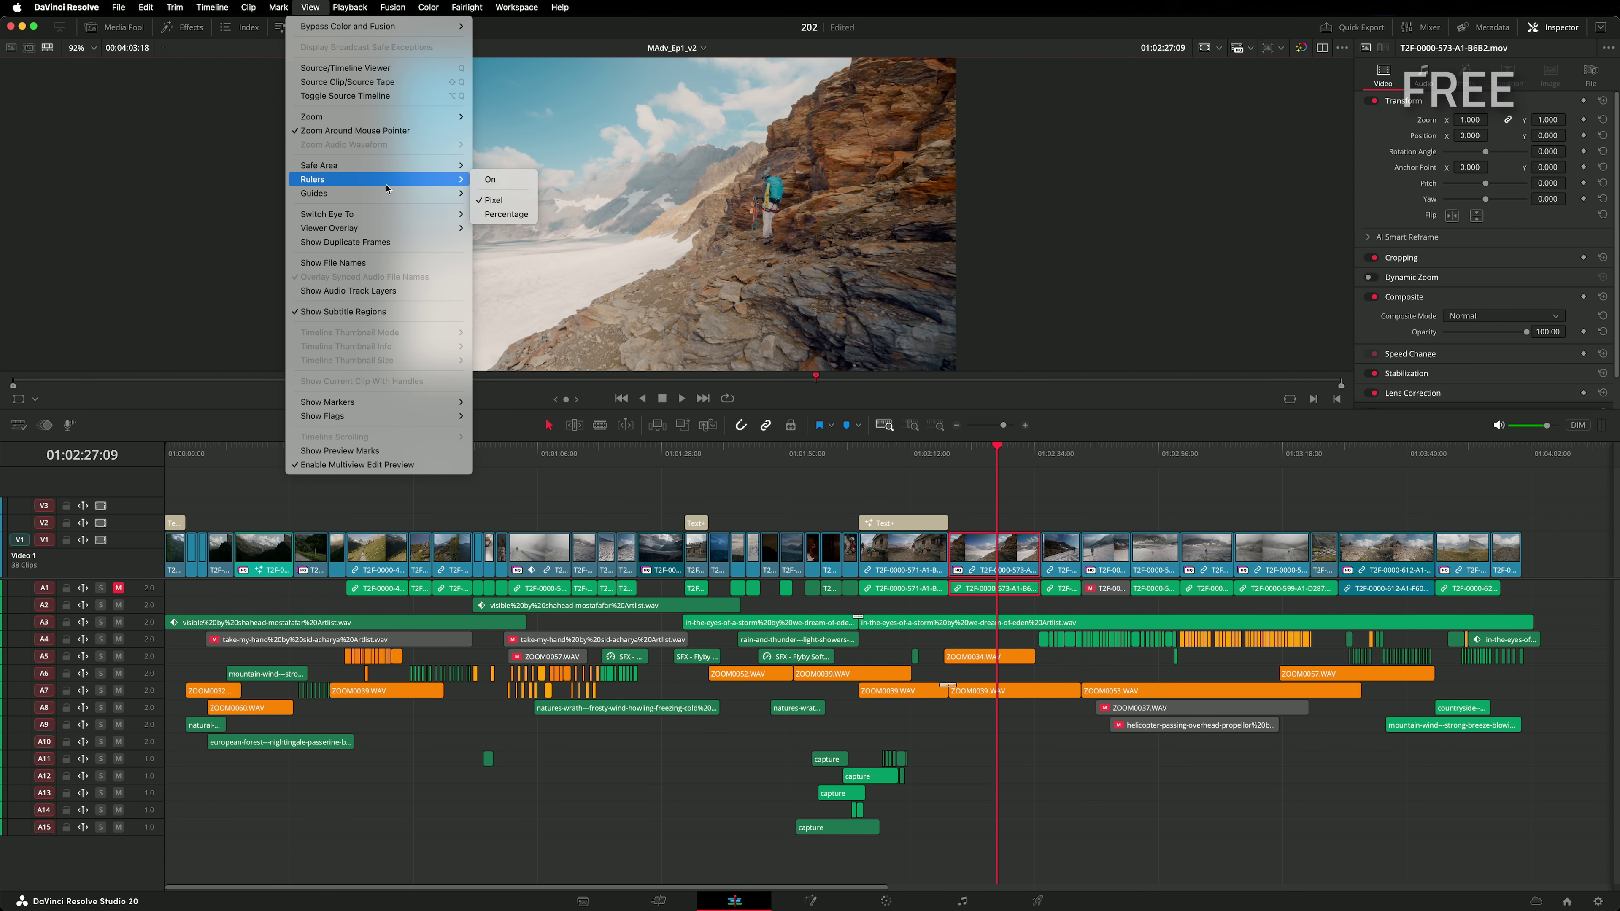
left_click(491, 182)
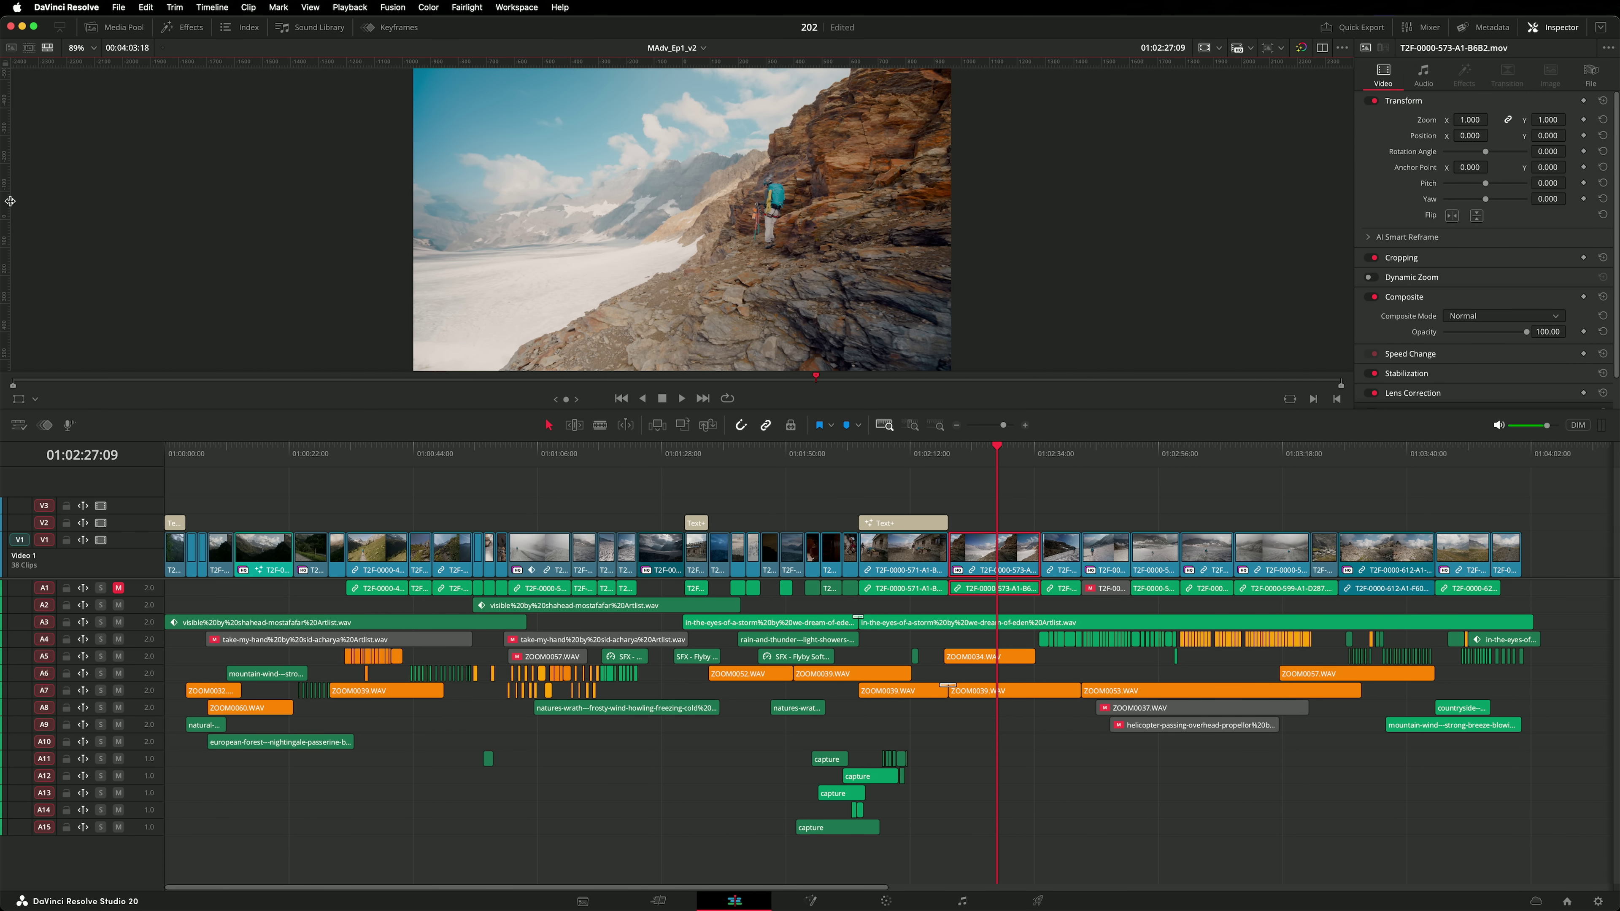
left_click_drag(9, 201, 890, 231)
- Edit the guide to sit at 50 percent position and colour it red
right_click(890, 231)
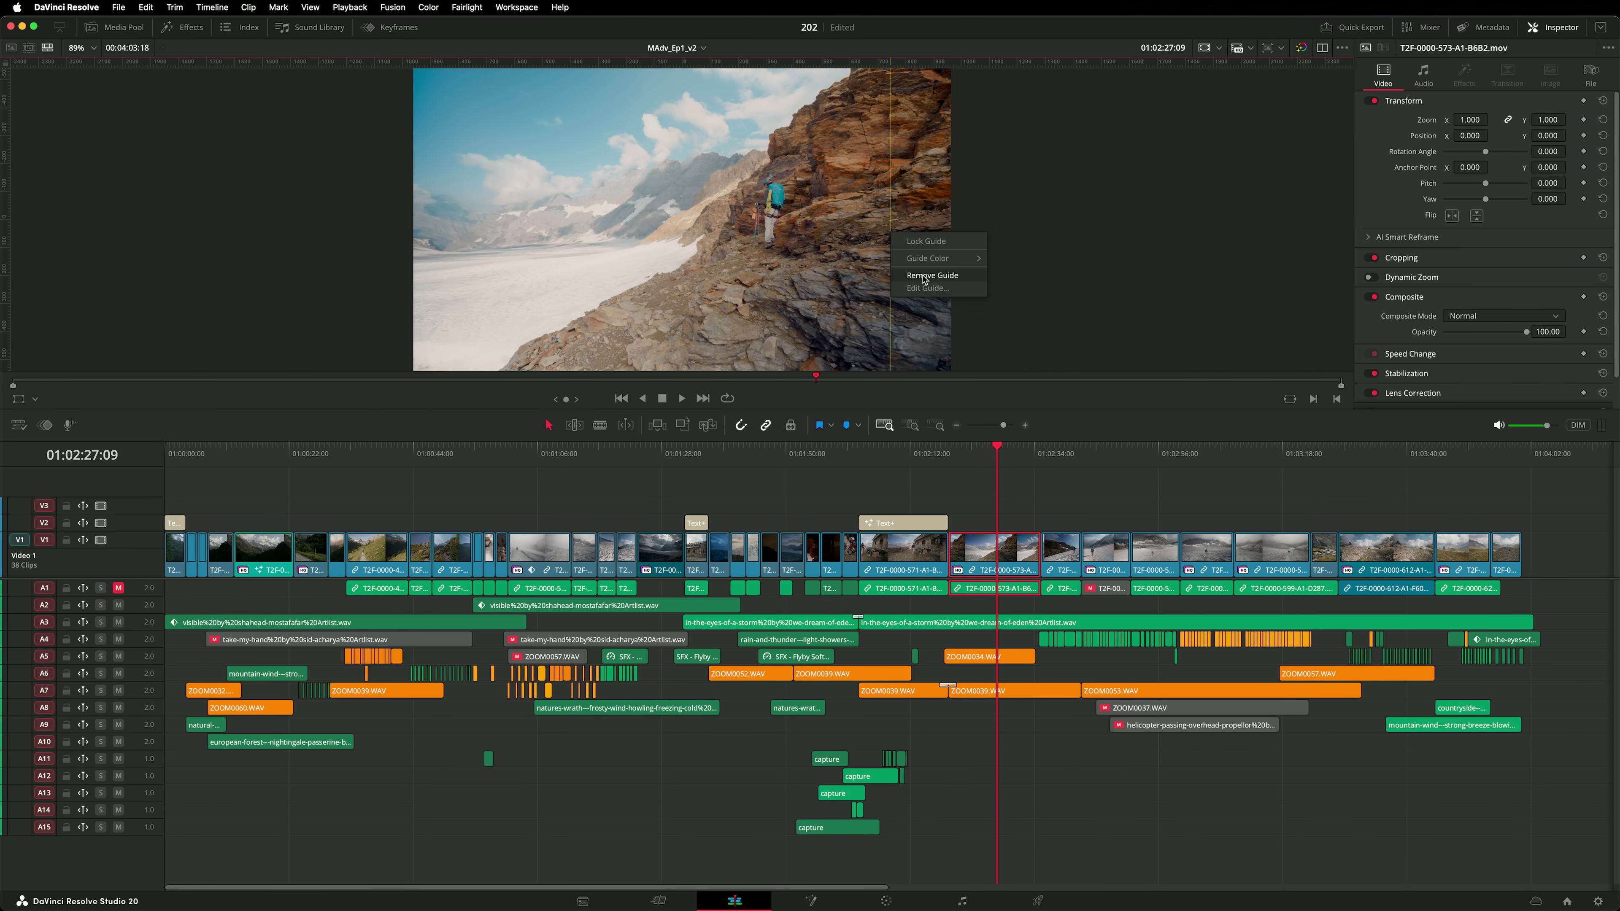
left_click(928, 288)
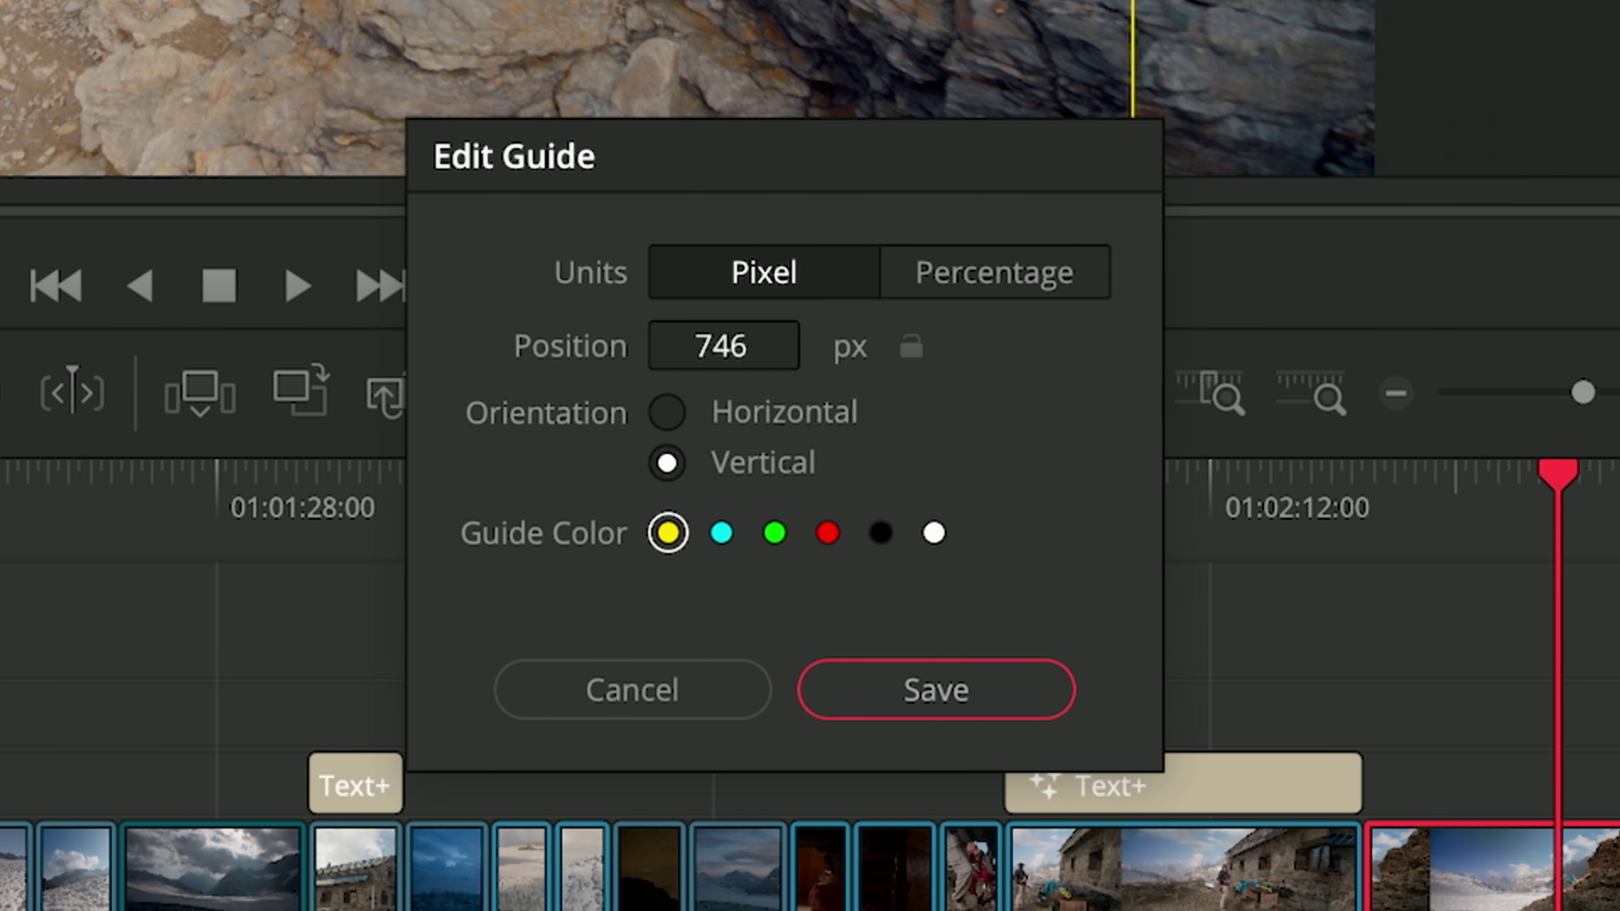
left_click(1046, 274)
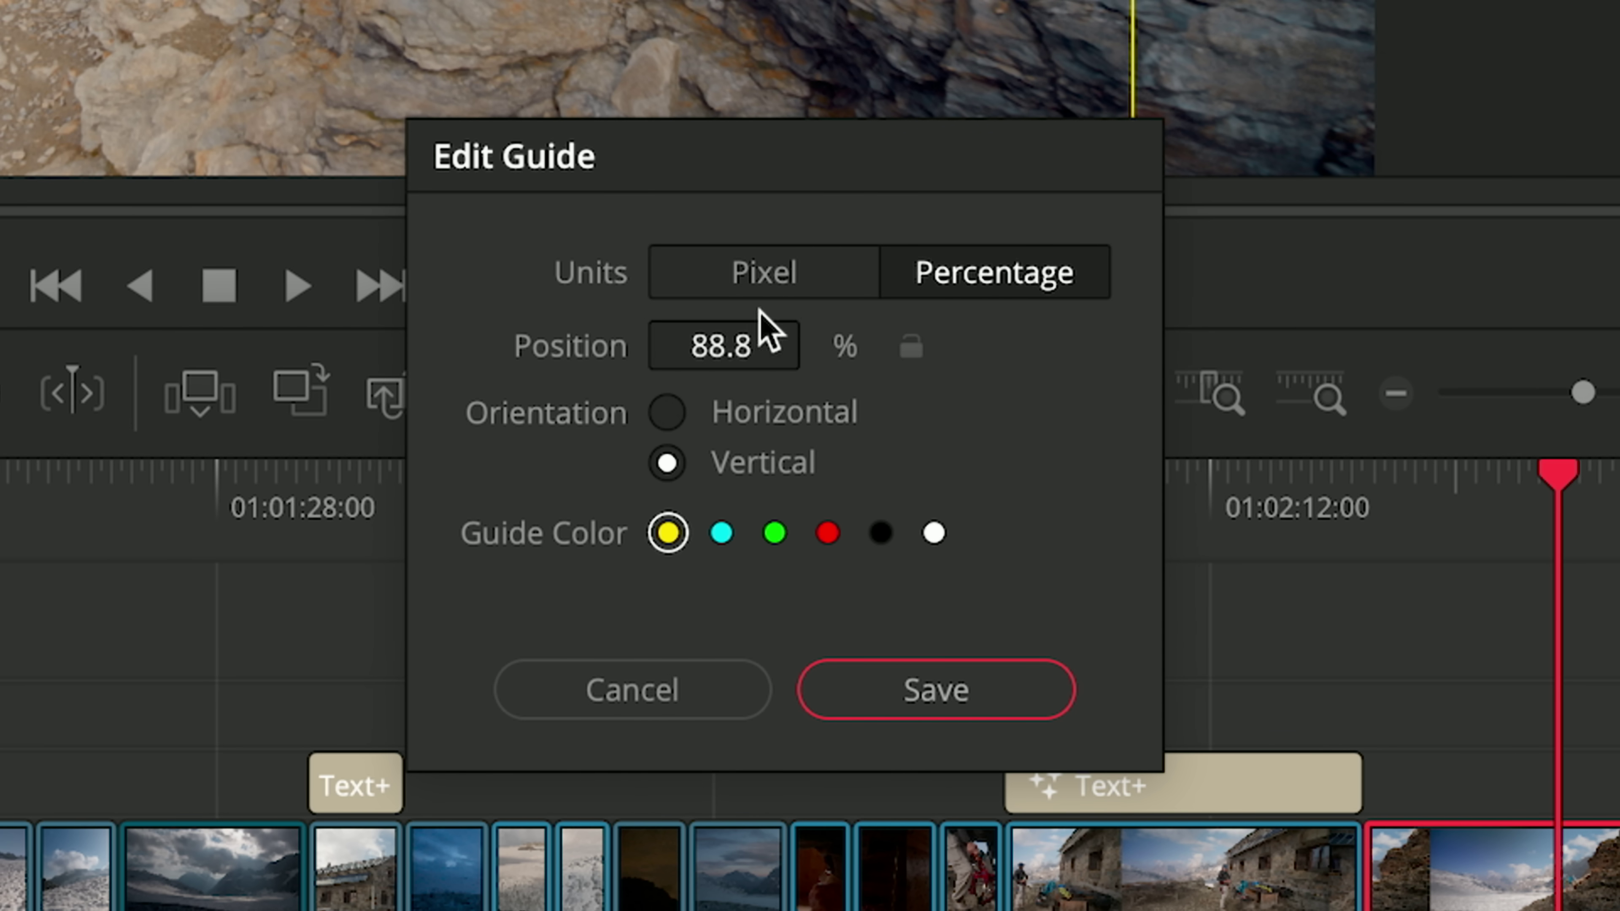
left_click(716, 345)
type("50")
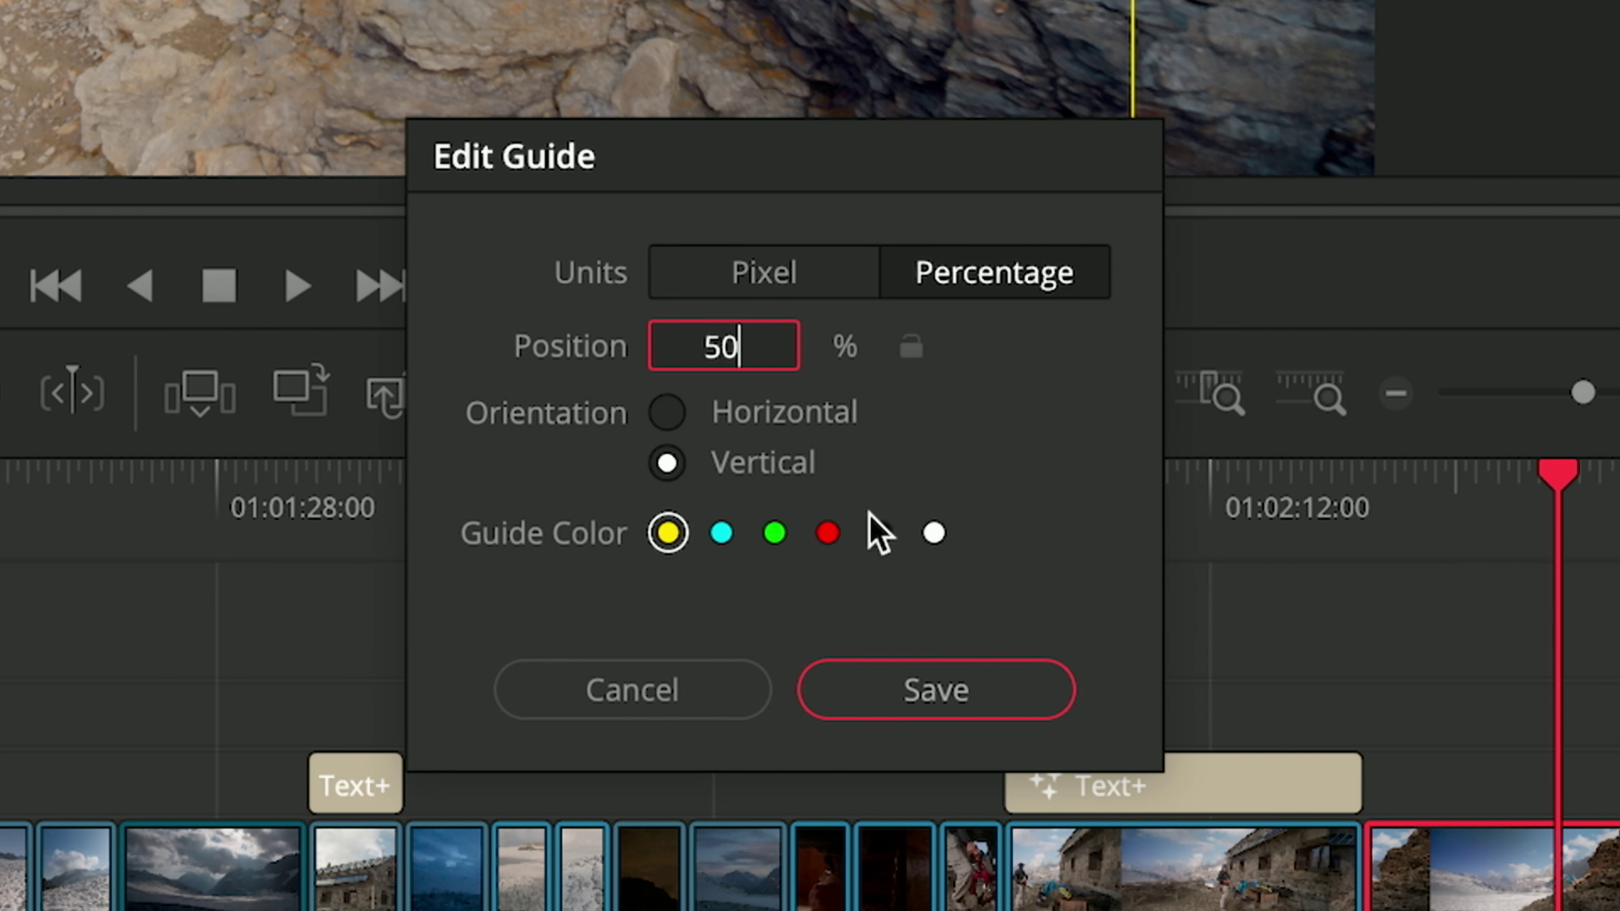
left_click(827, 534)
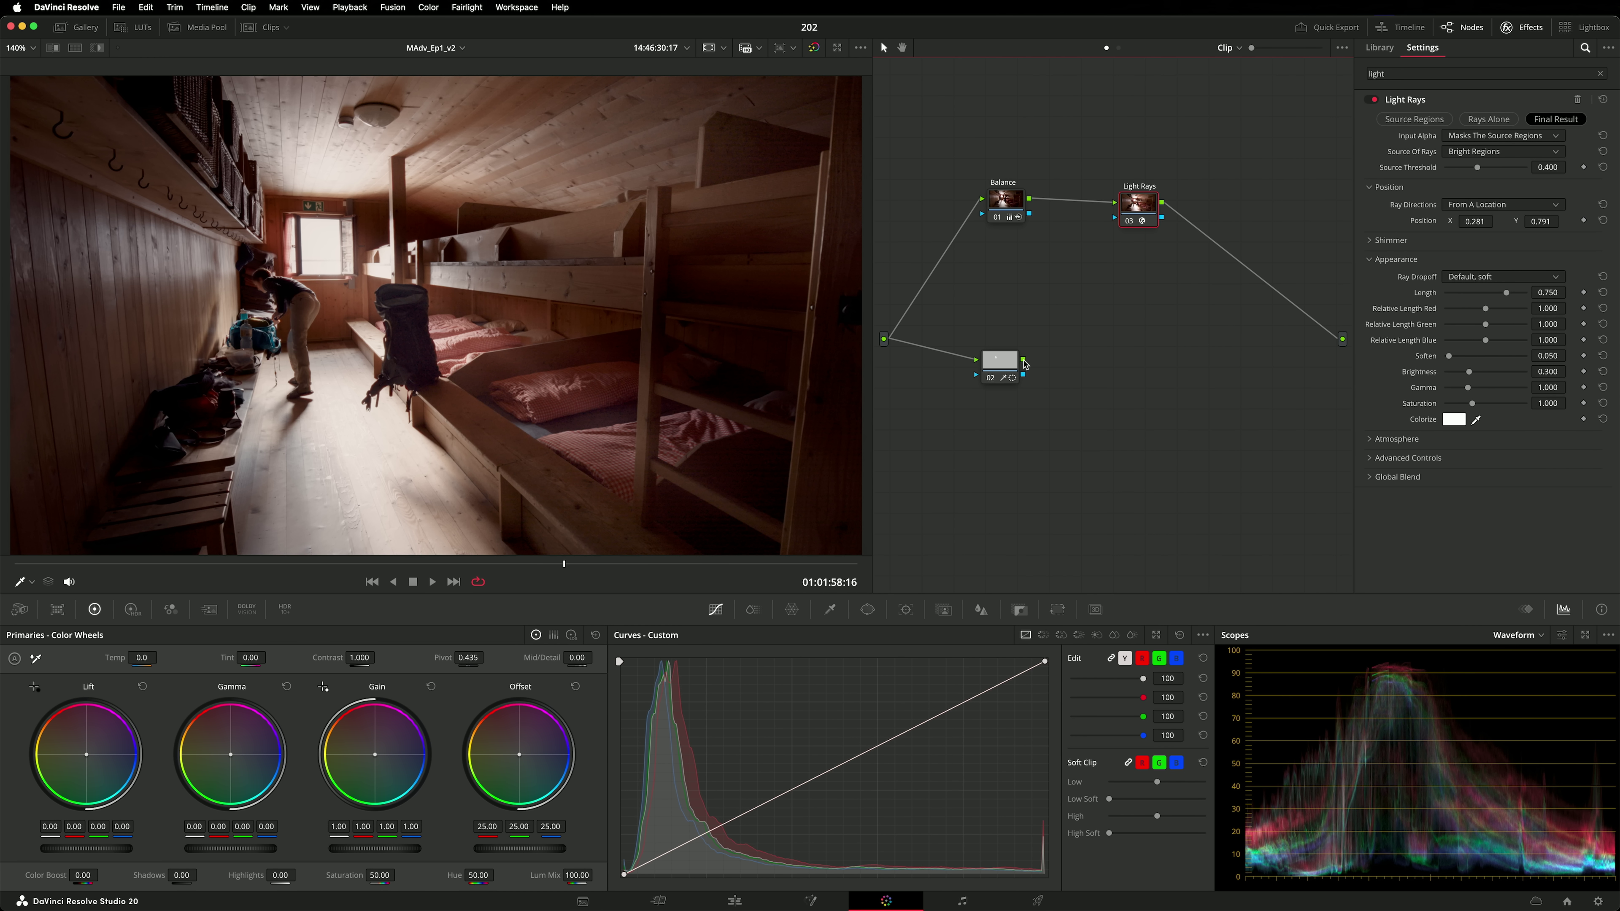
- Connect node 02 to Light Rays' alpha input and set Input Alpha to Is The Source Of The Glow
left_click_drag(1088, 270, 1120, 225)
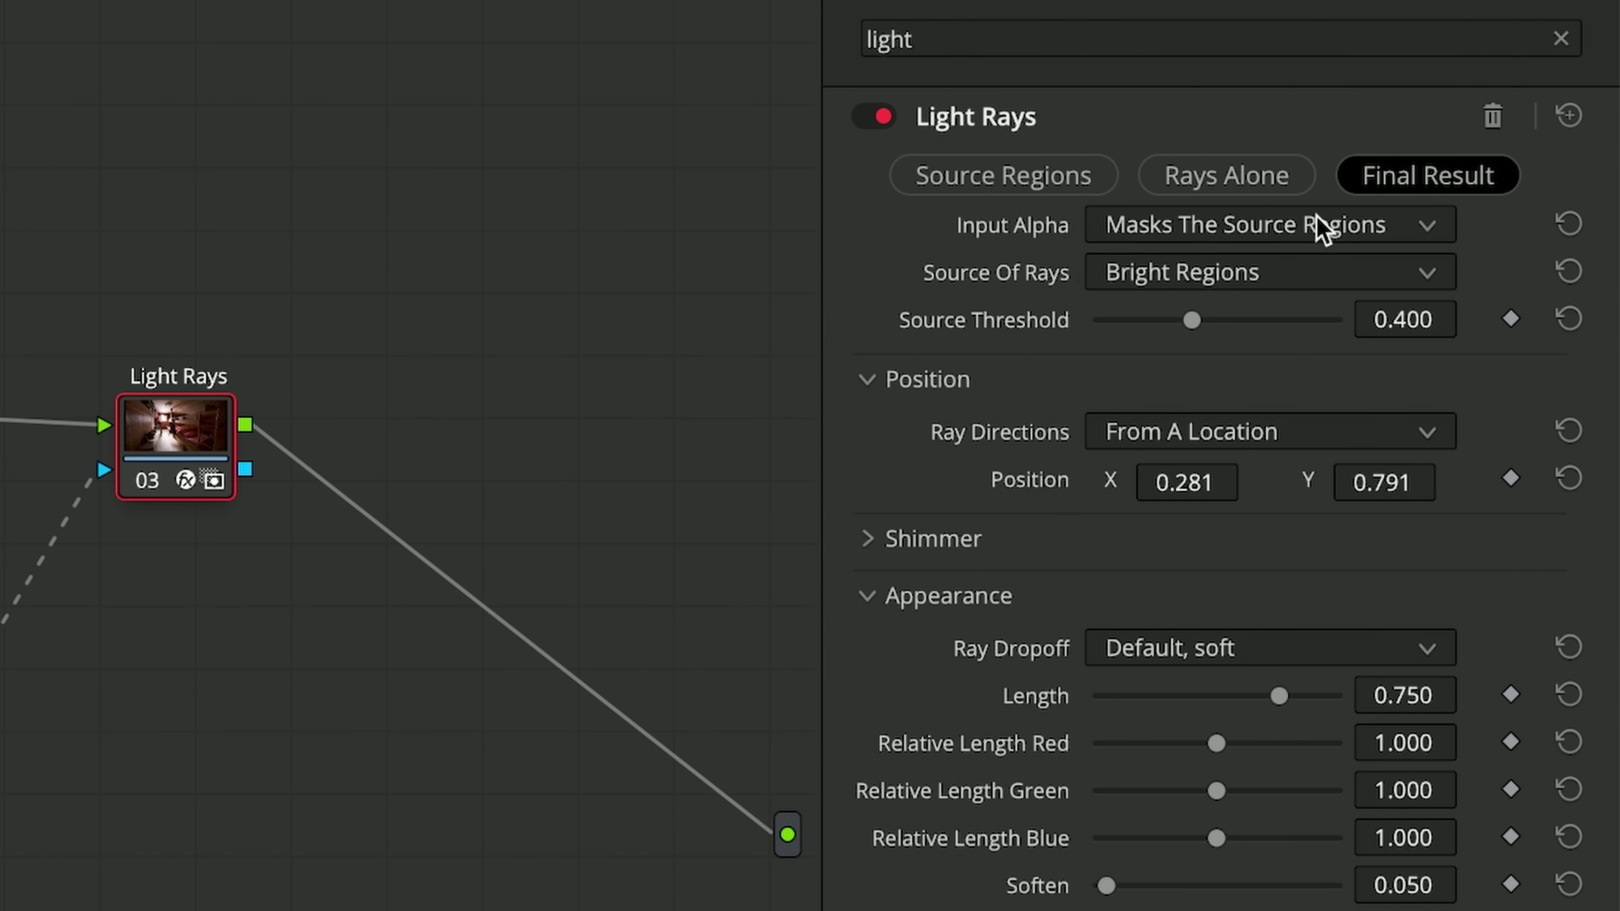
left_click(1521, 136)
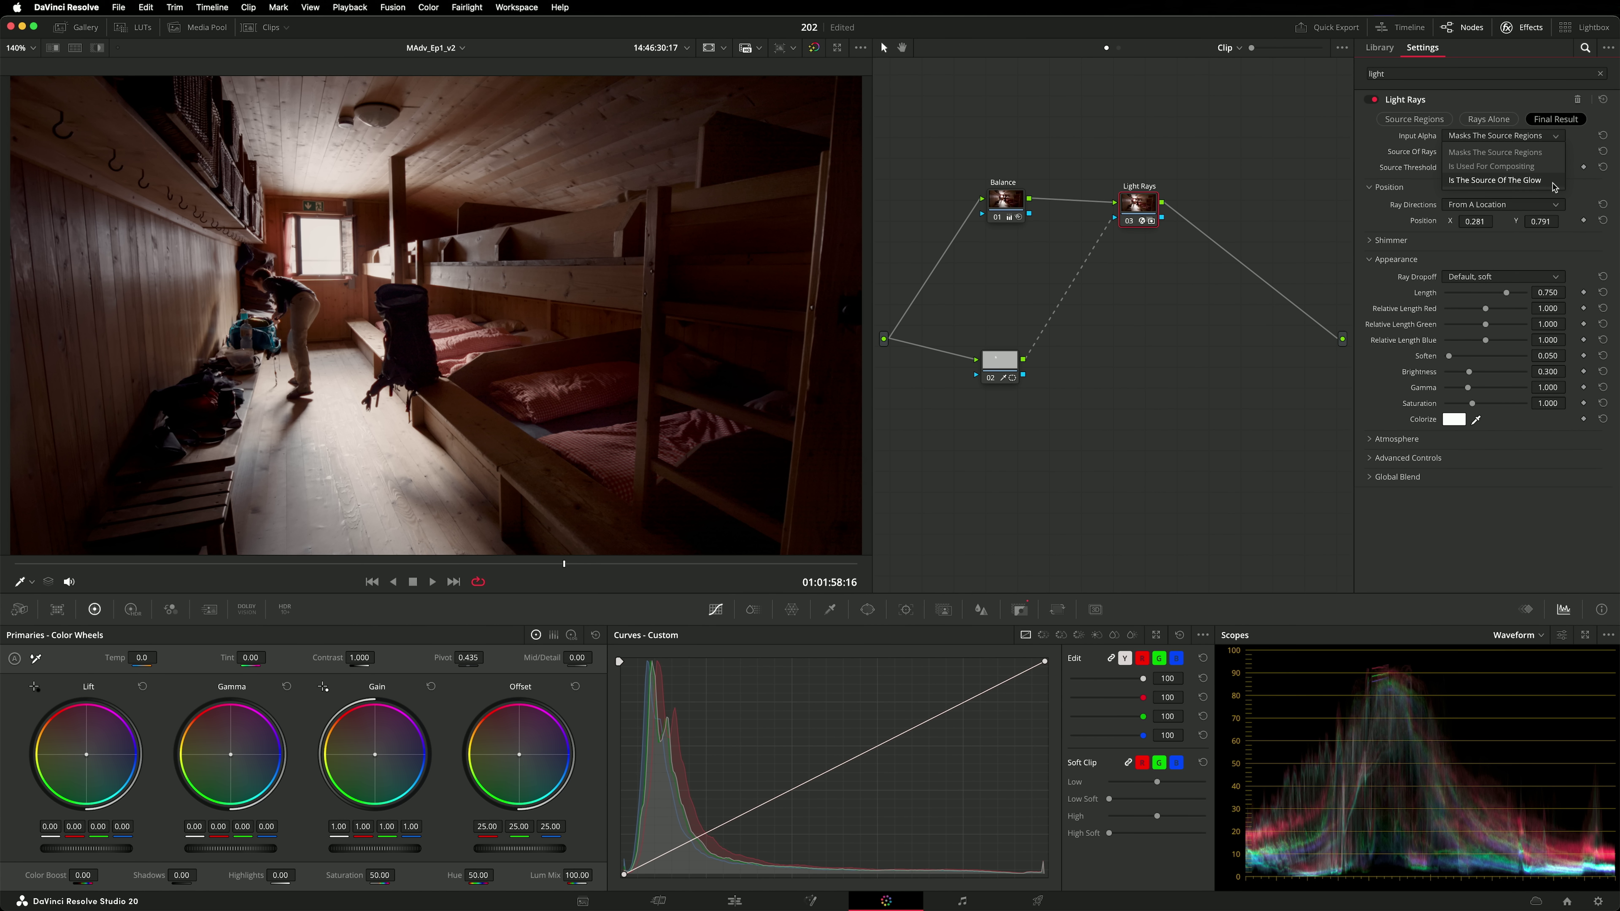
left_click(1425, 377)
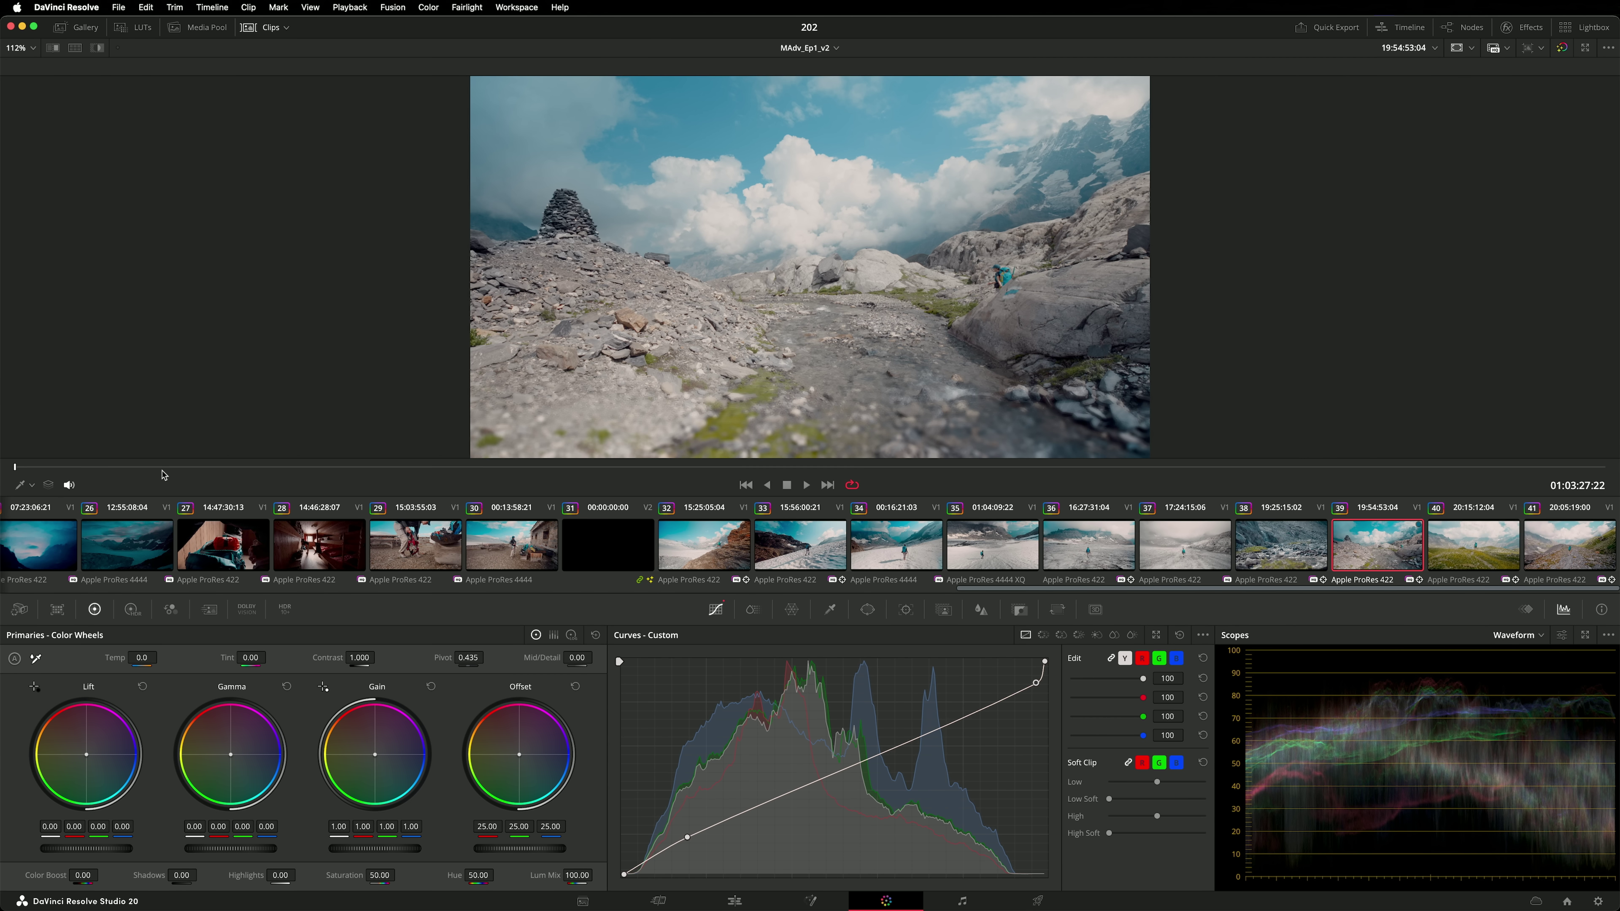
left_click(162, 474)
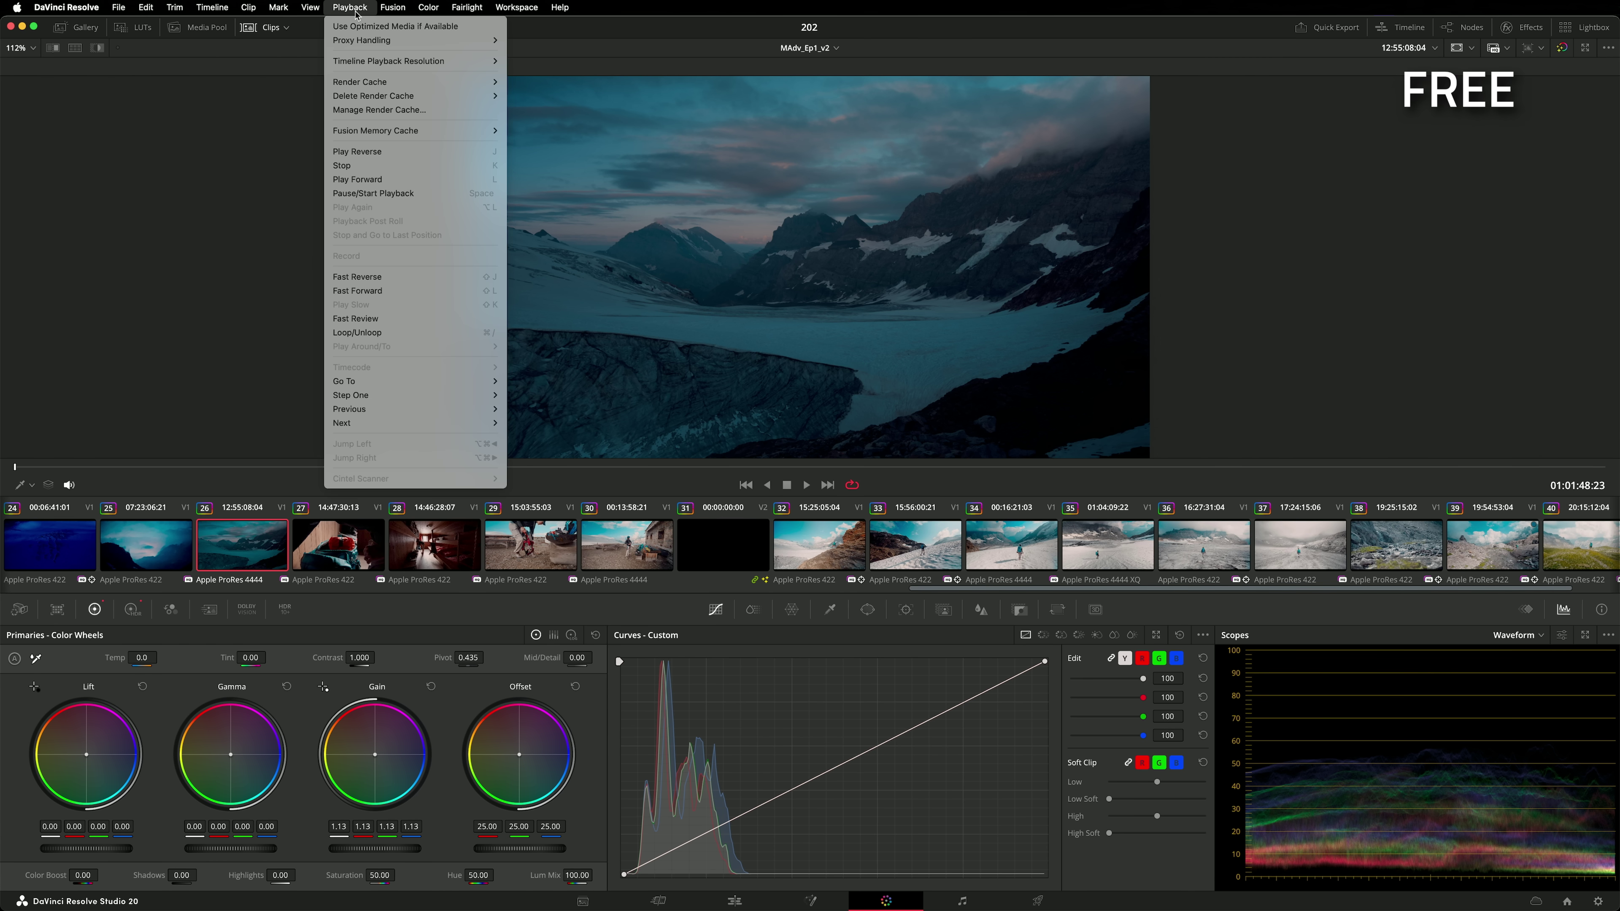
mouse_move(491, 380)
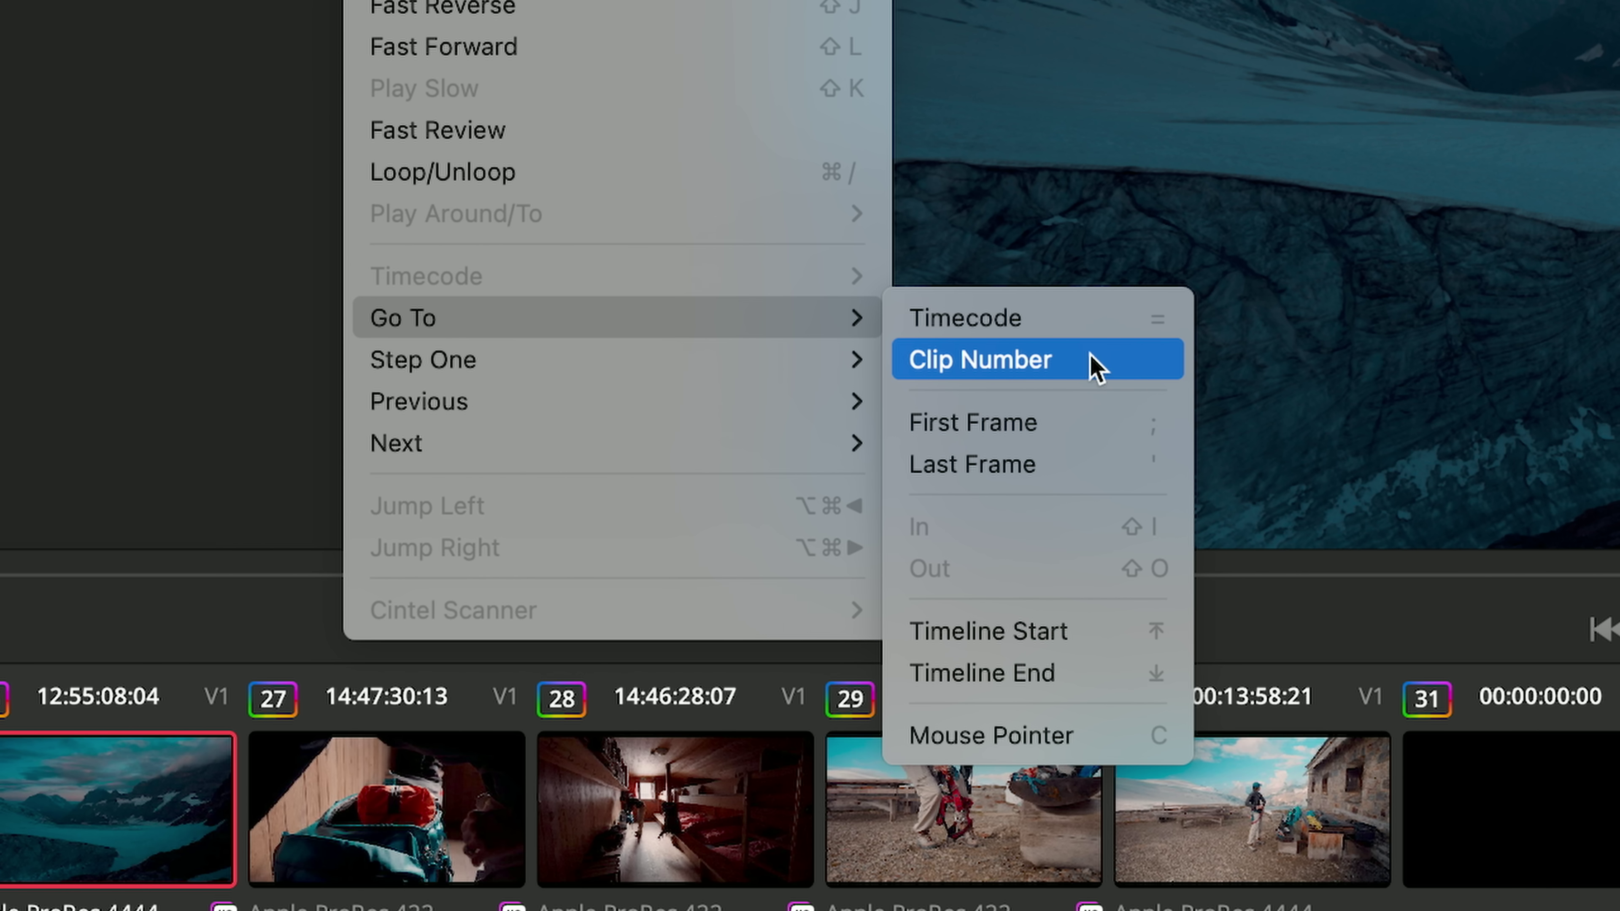
left_click(1095, 362)
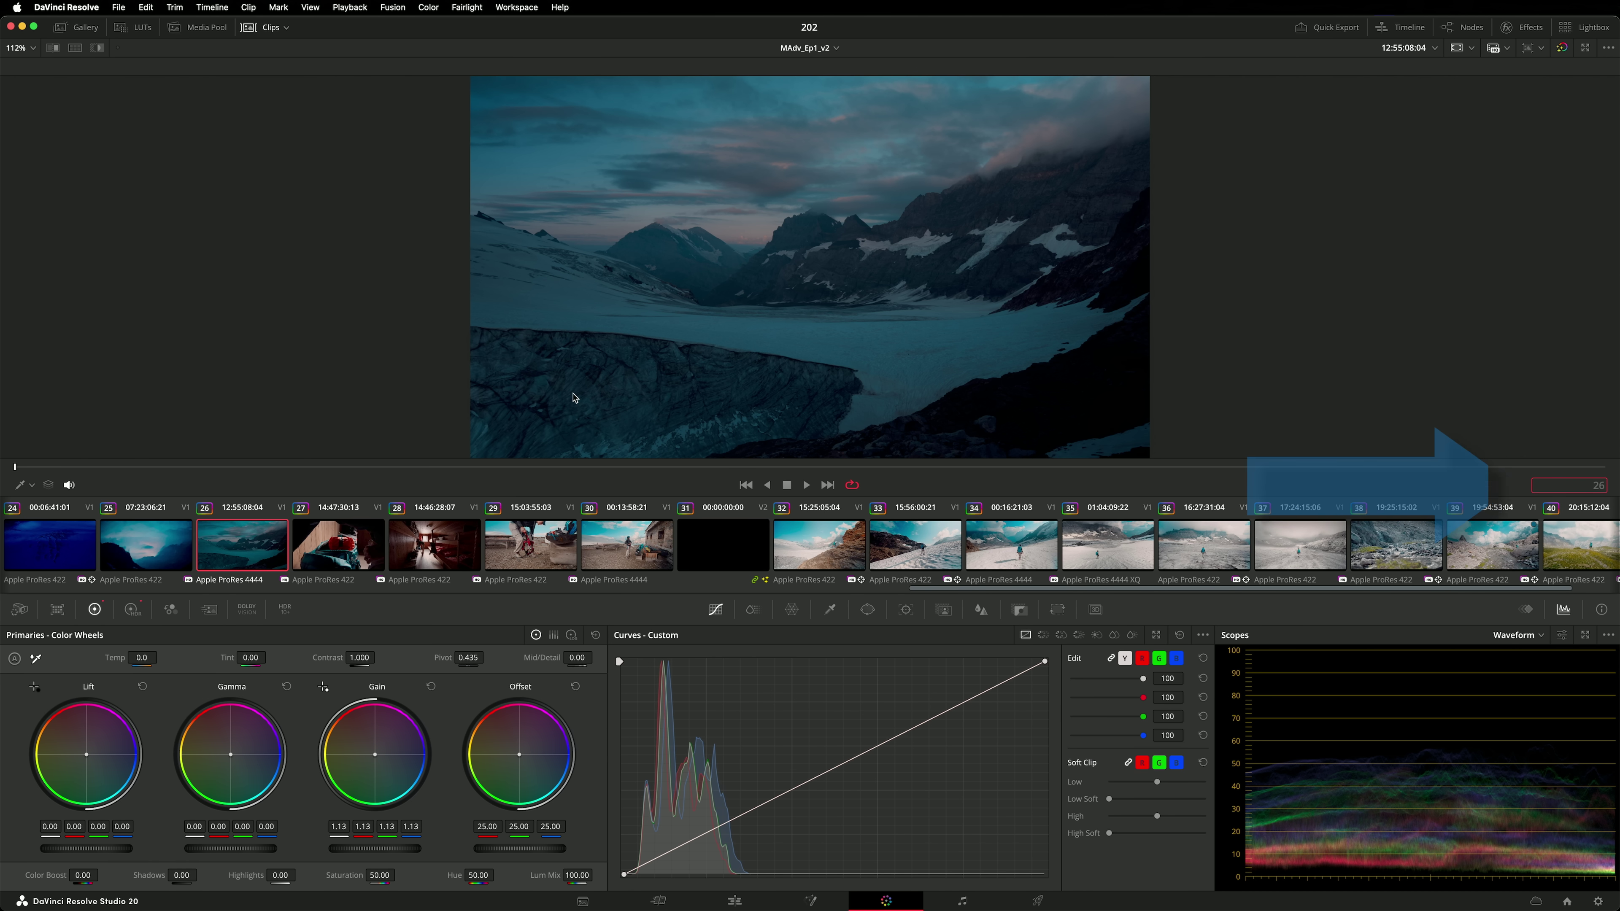
type("39")
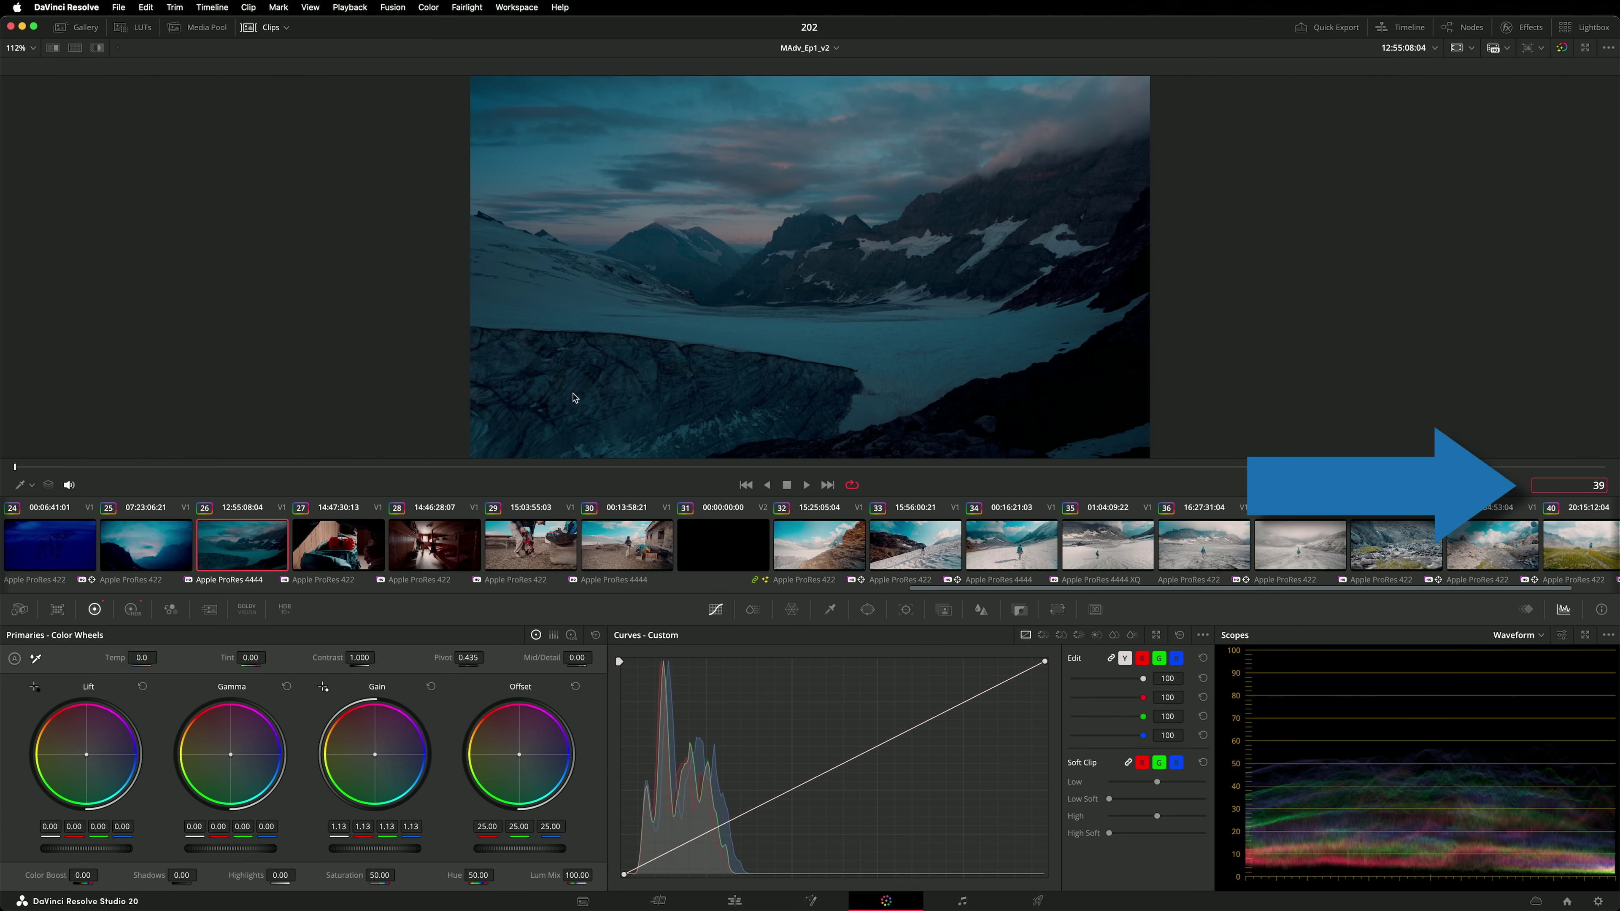
key("Return")
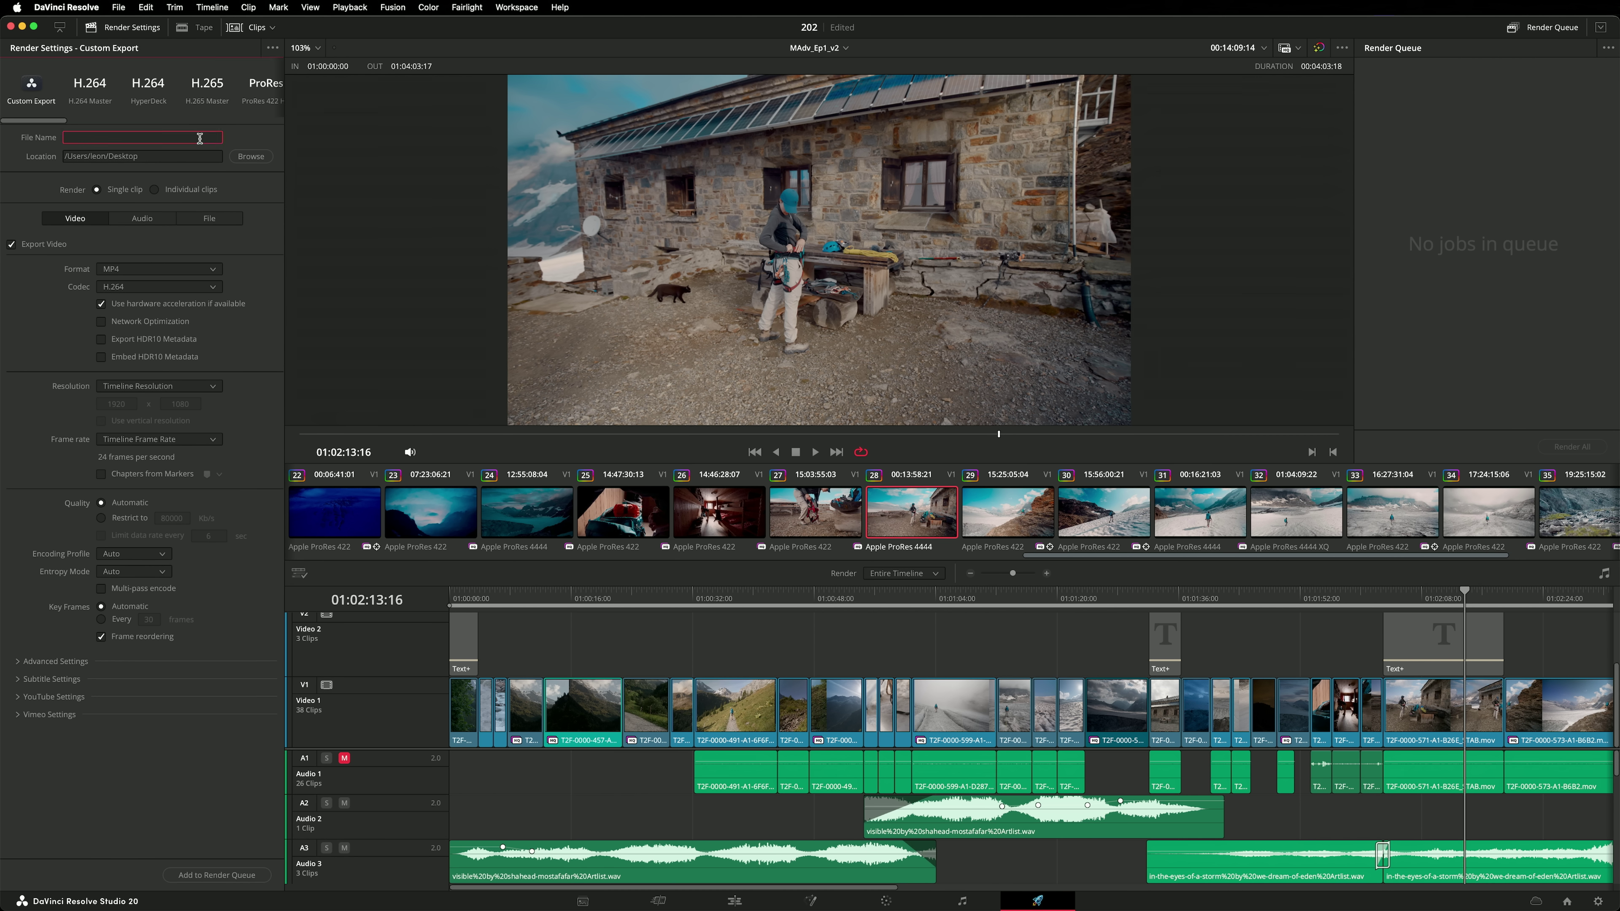
- Add the Date ISO token to the render file name, followed by %Time
type("%")
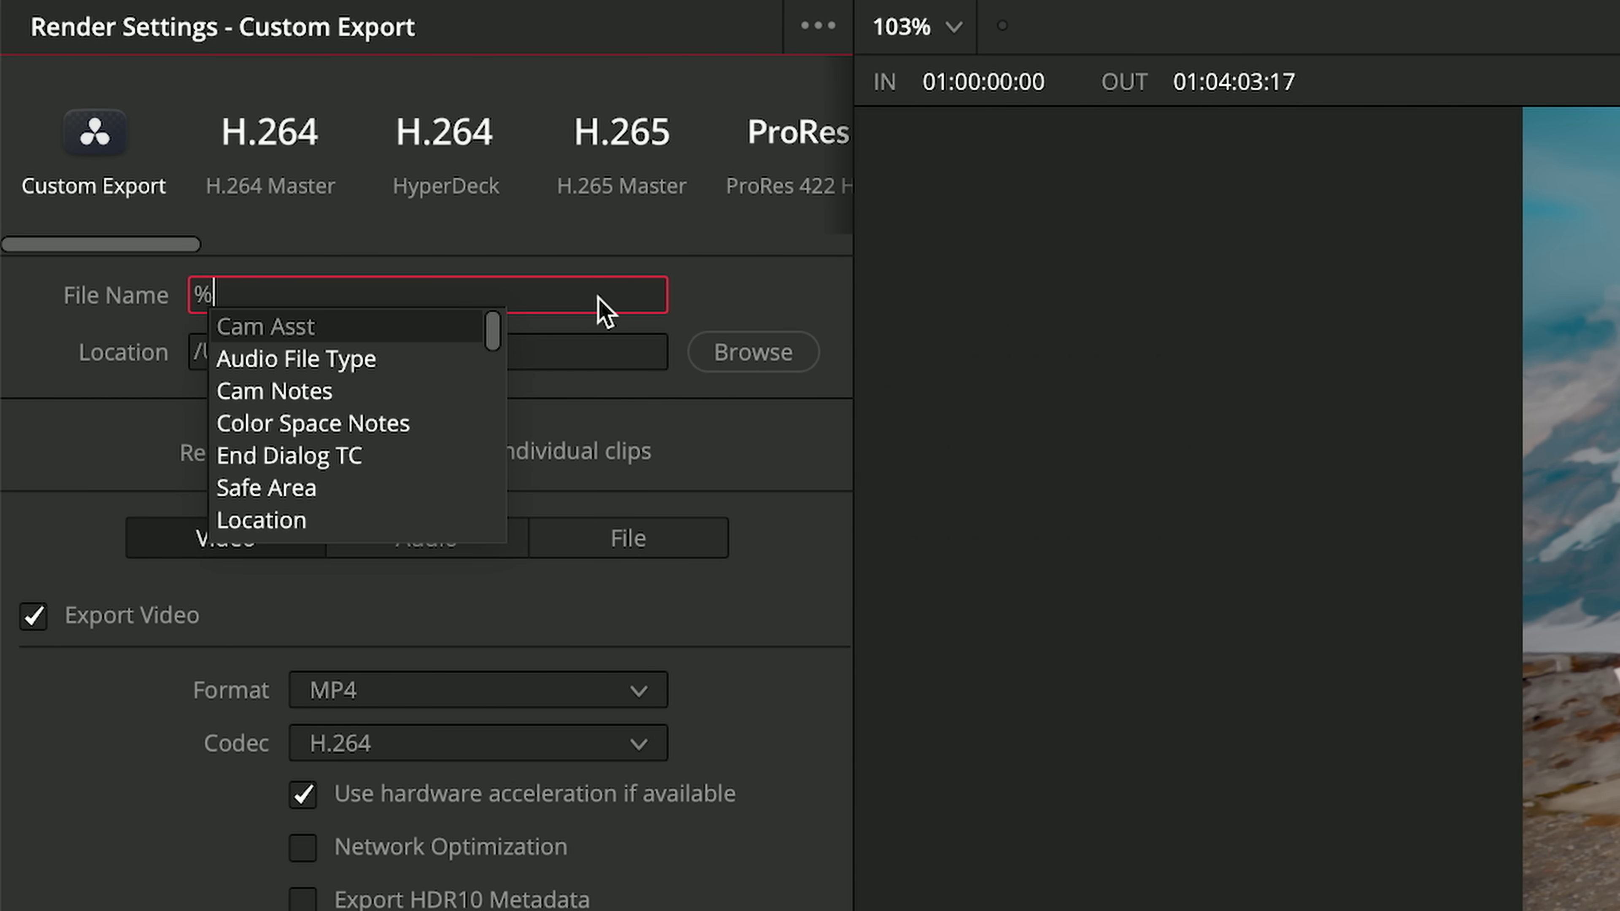
type("Date")
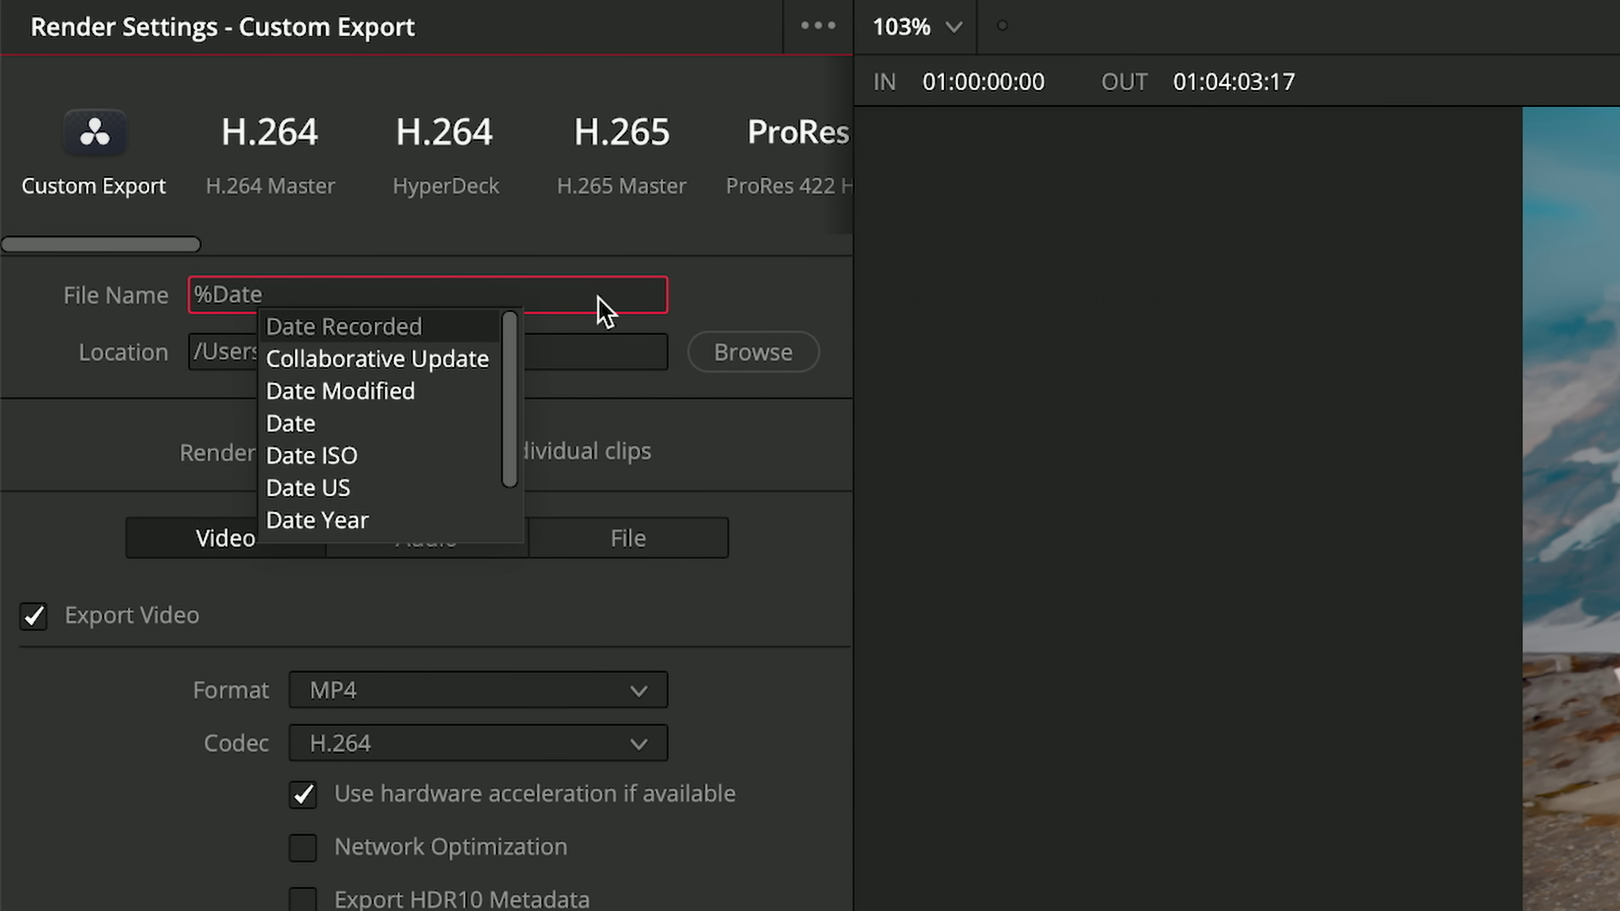
left_click_drag(514, 364, 511, 489)
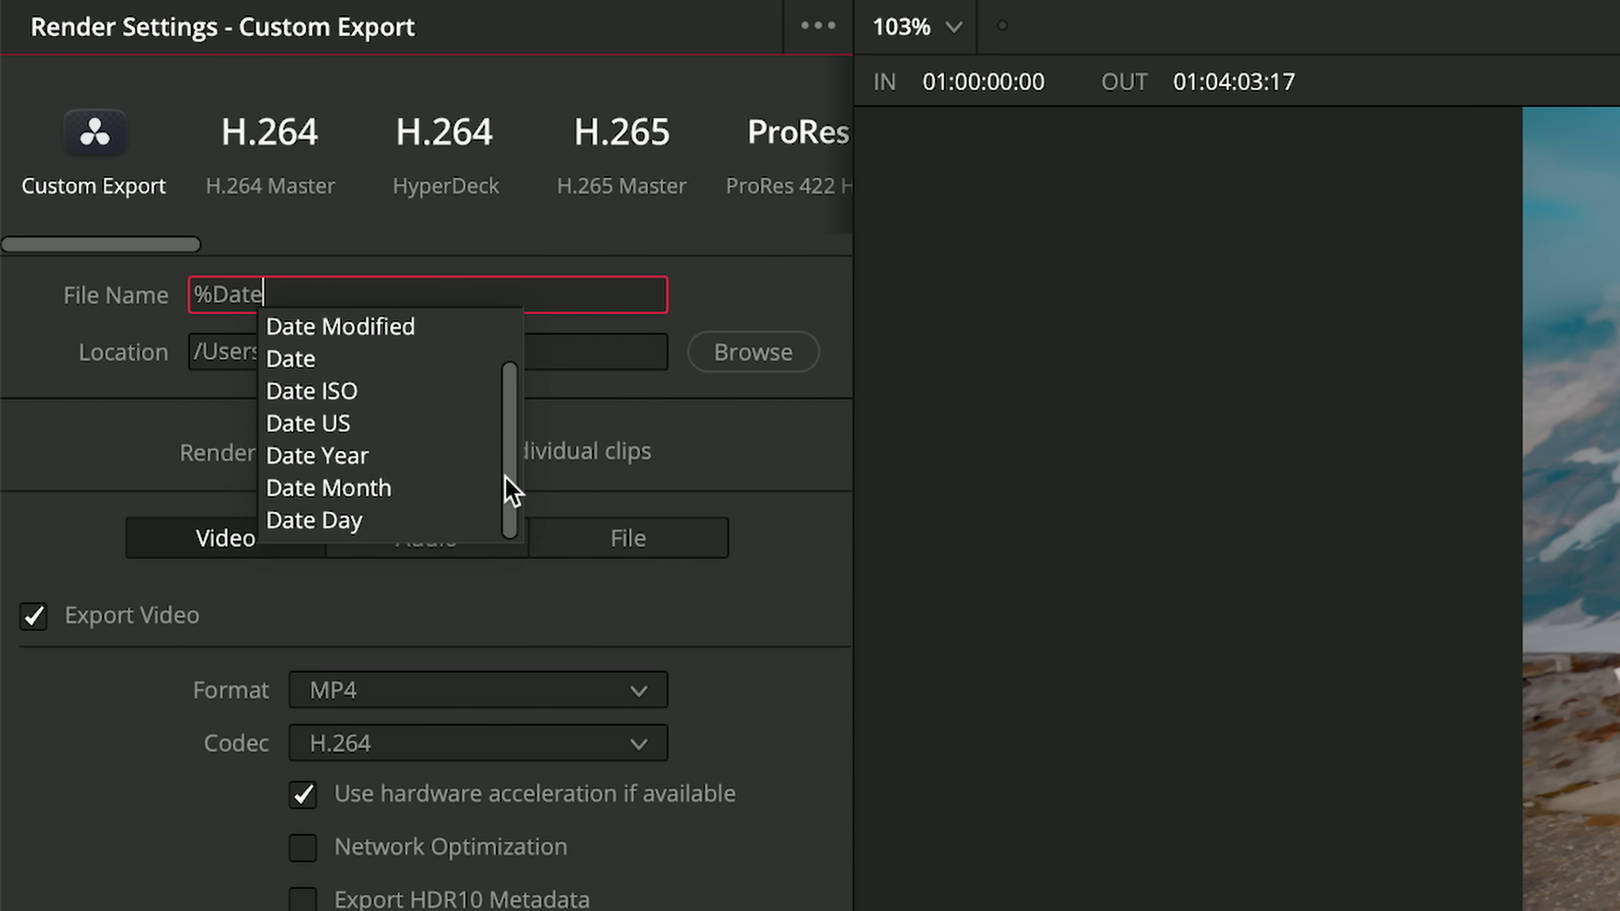
left_click(368, 396)
type("%Time")
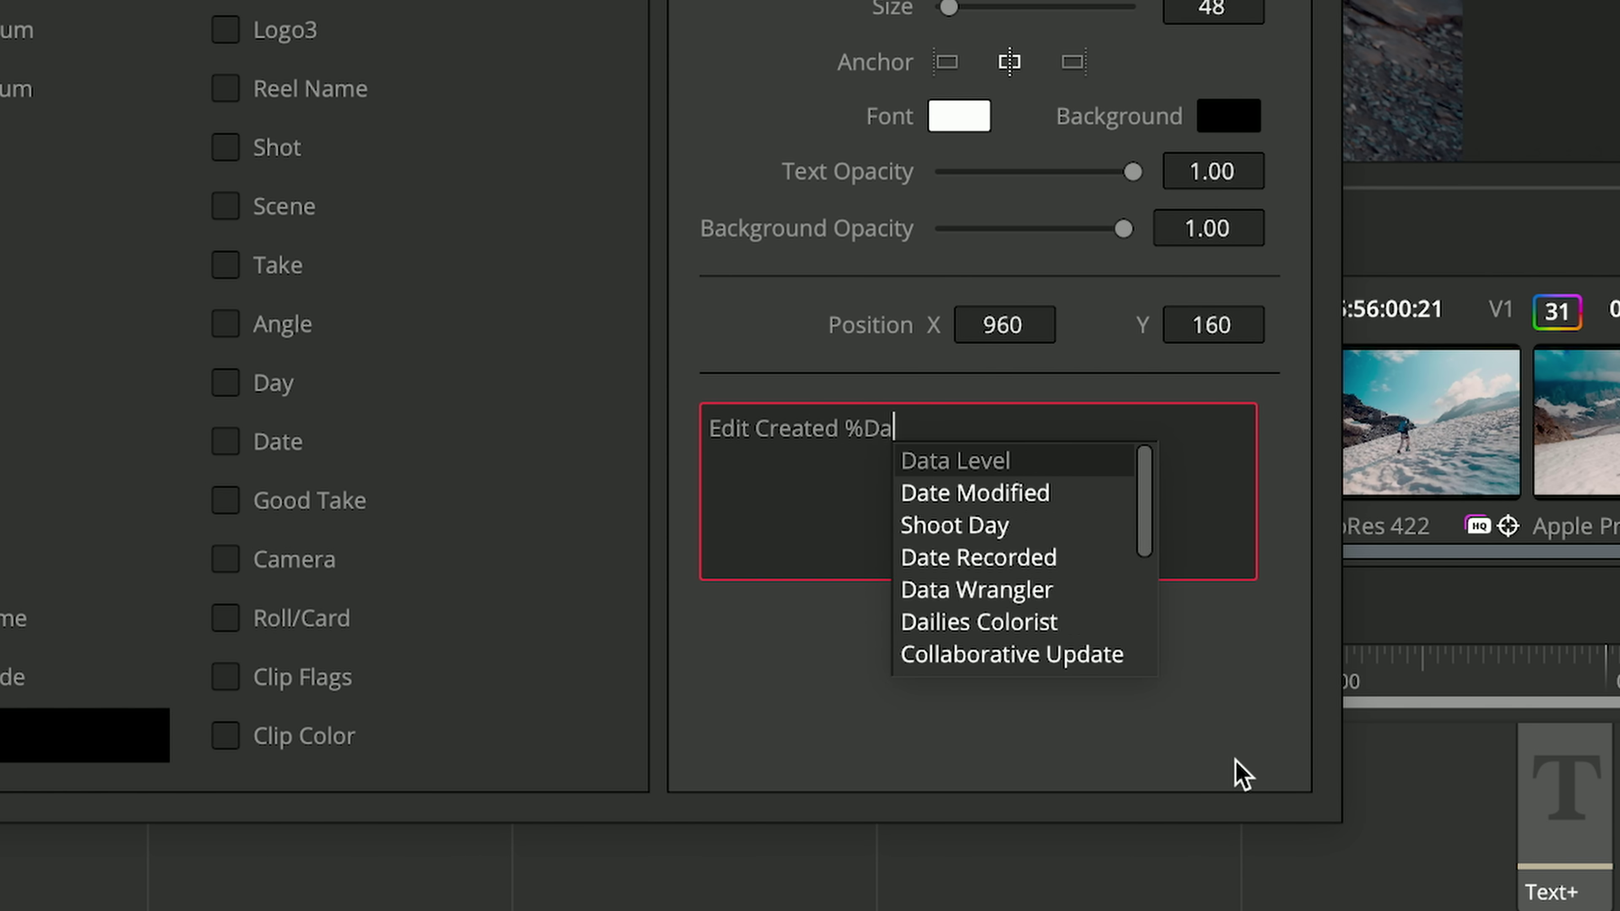
- Enter 'Edit Created %Date' in the burn-in Custom Text1 field to start a date token
type("te")
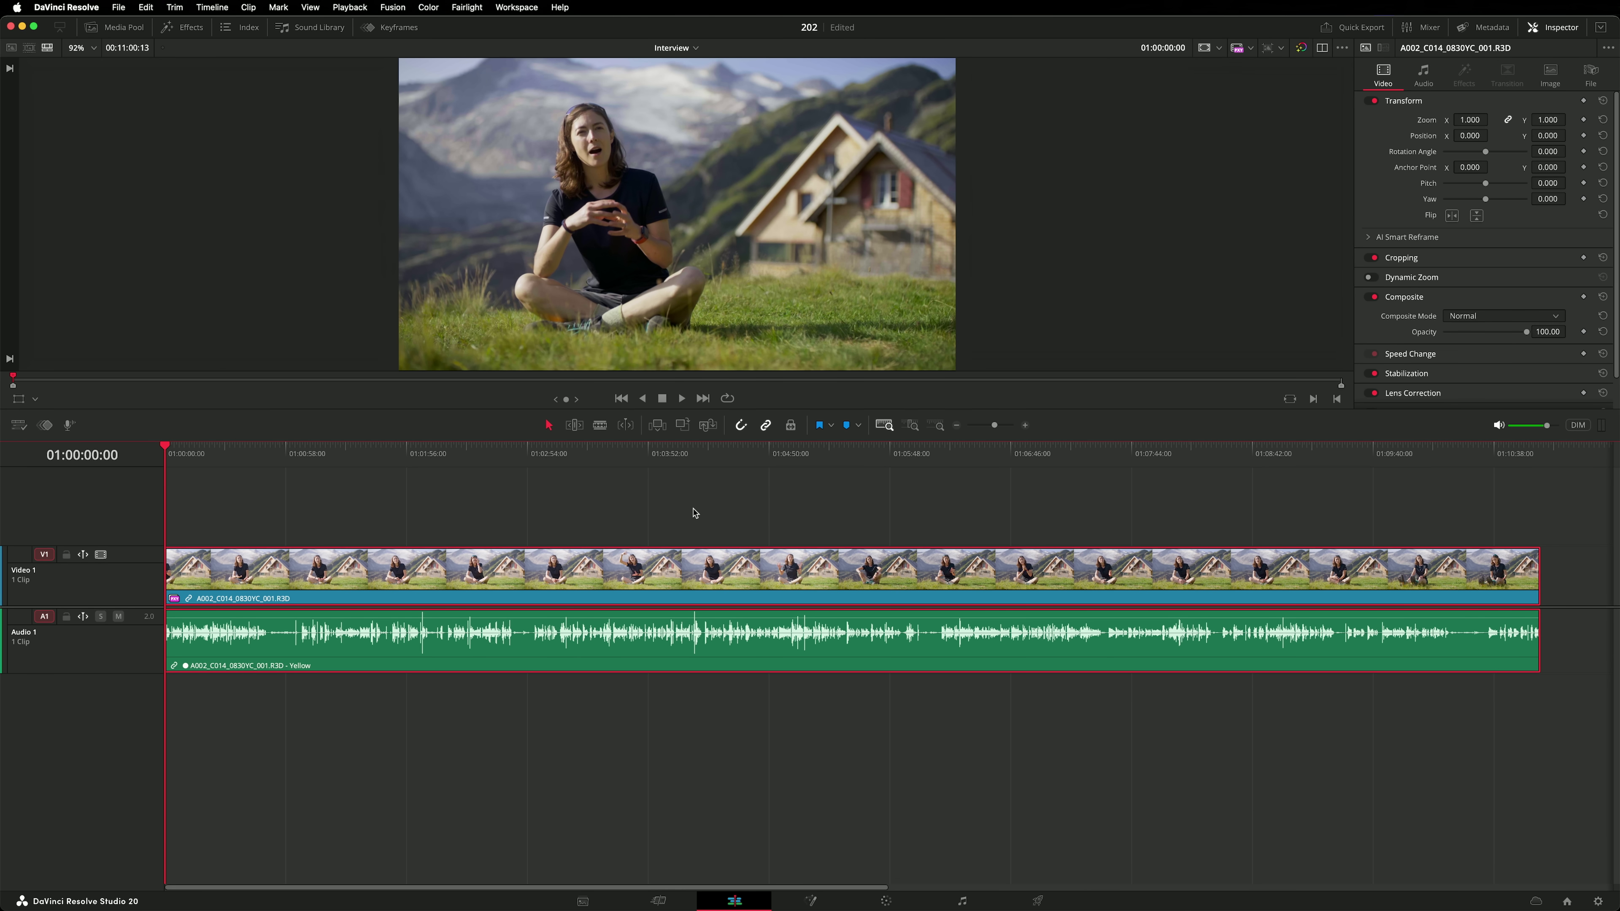
- Ripple-delete silences from the interview with 5-frame pre-head and post-tail handles
left_click(249, 7)
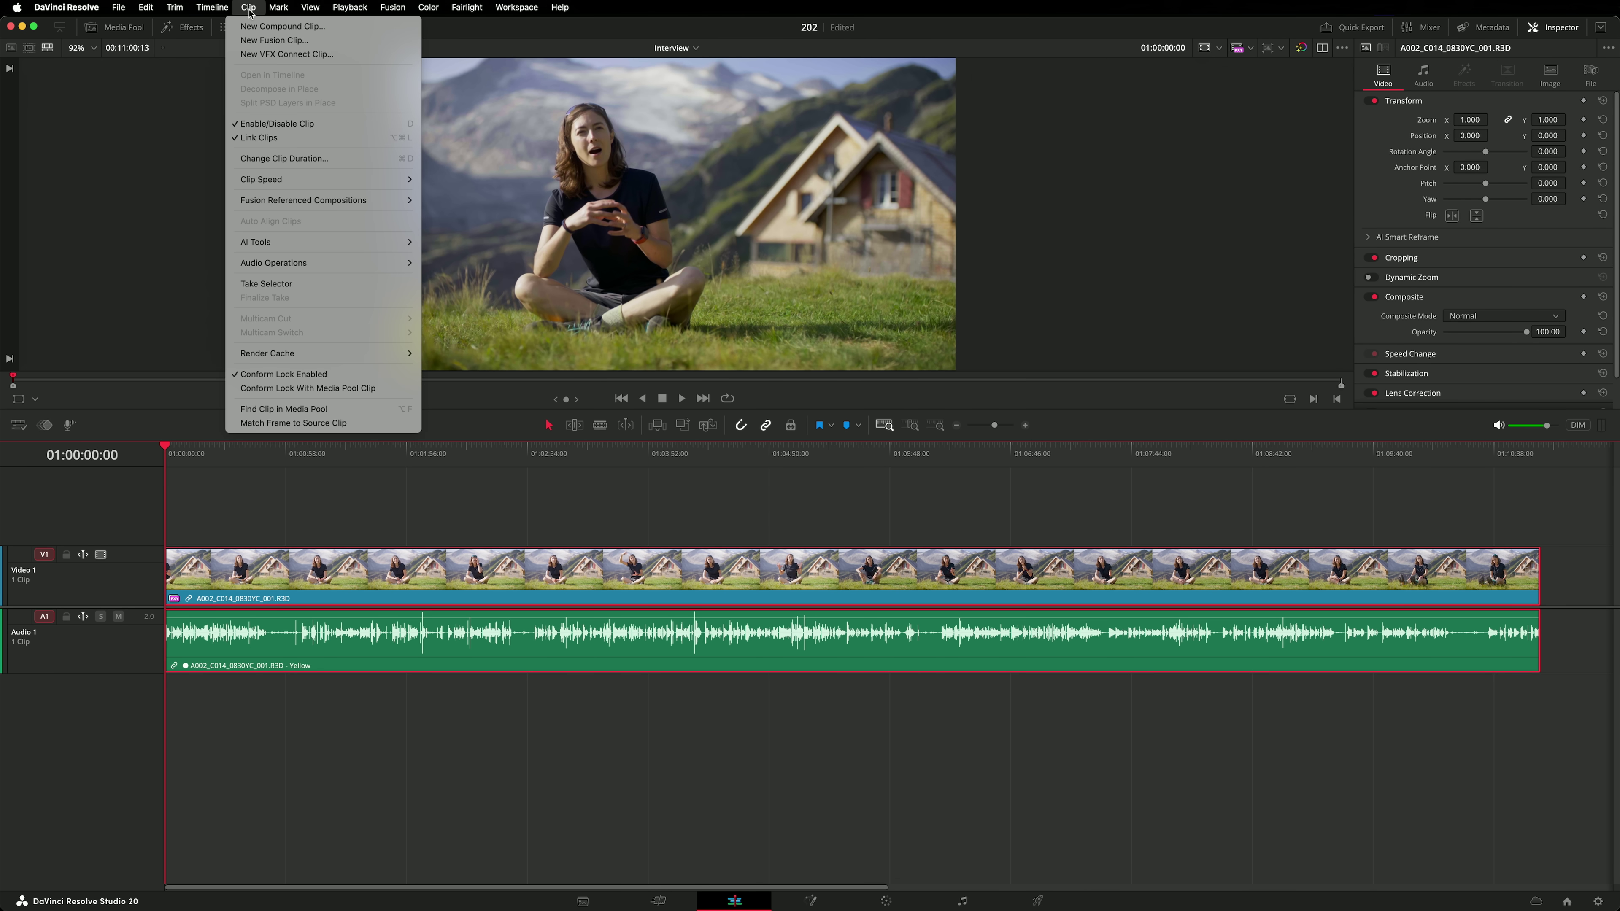
mouse_move(350, 266)
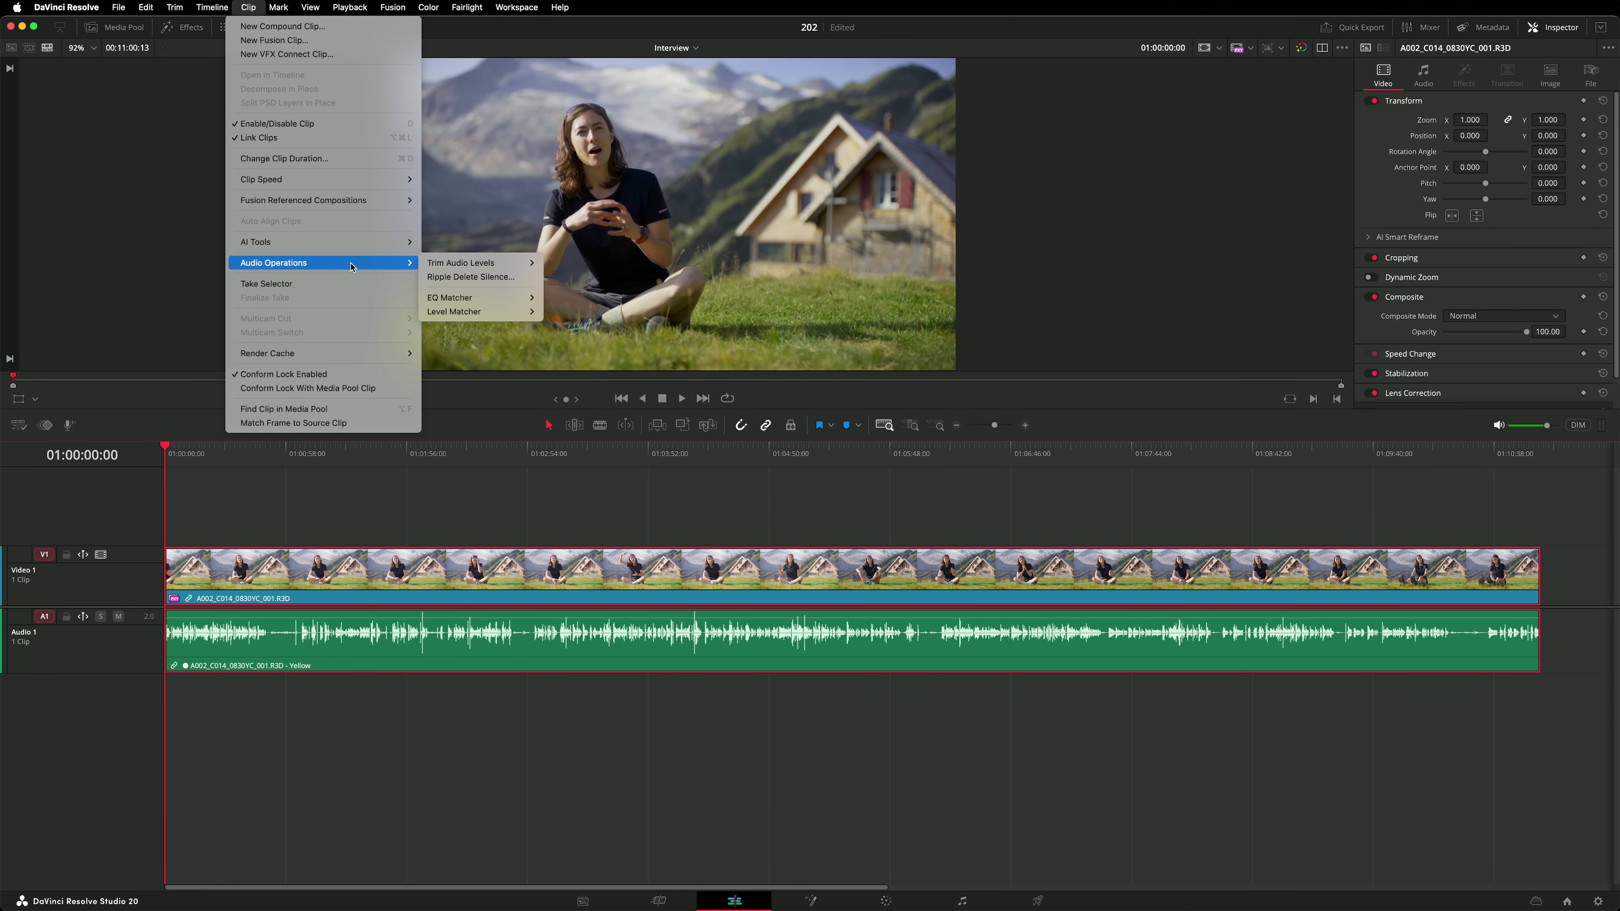
left_click(485, 279)
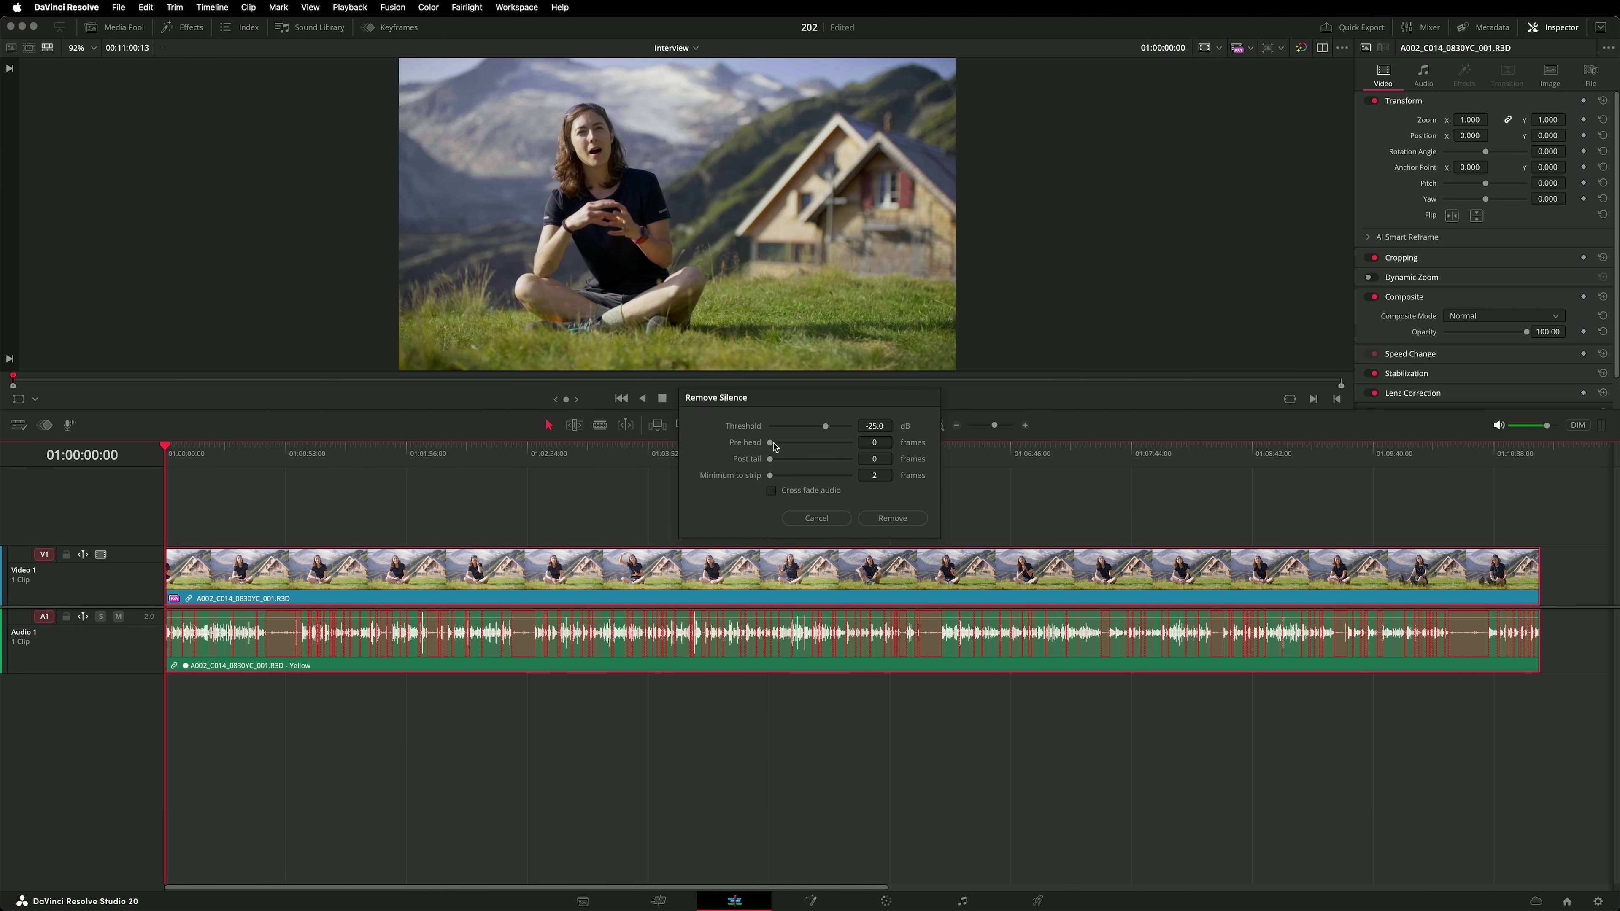
left_click_drag(773, 444, 778, 443)
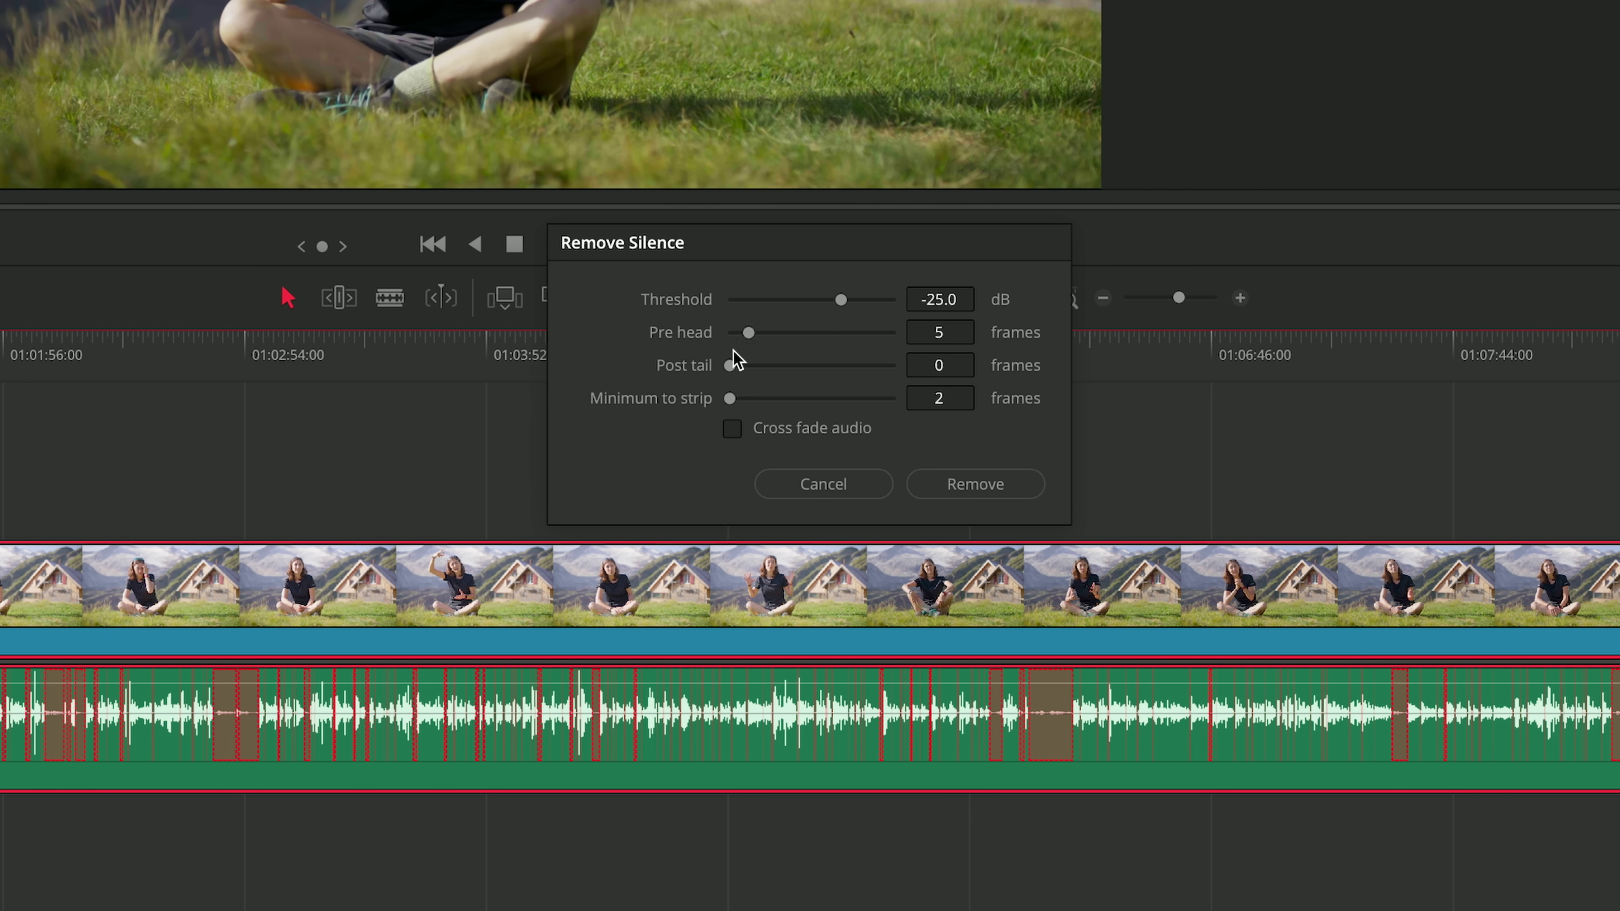
left_click_drag(727, 366, 870, 402)
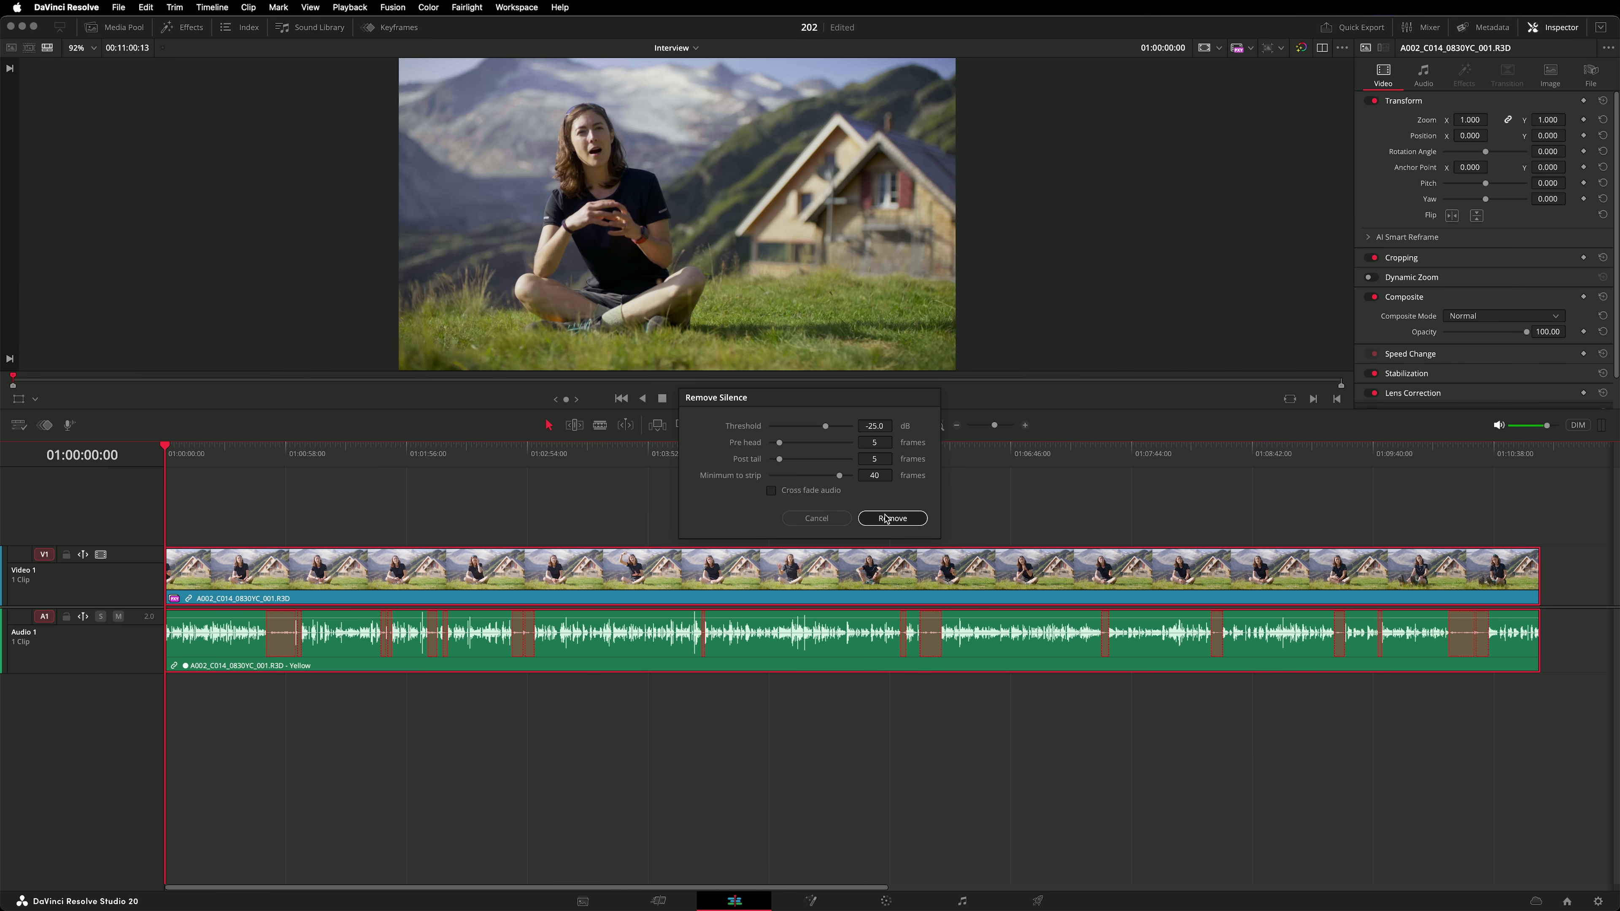
left_click(963, 482)
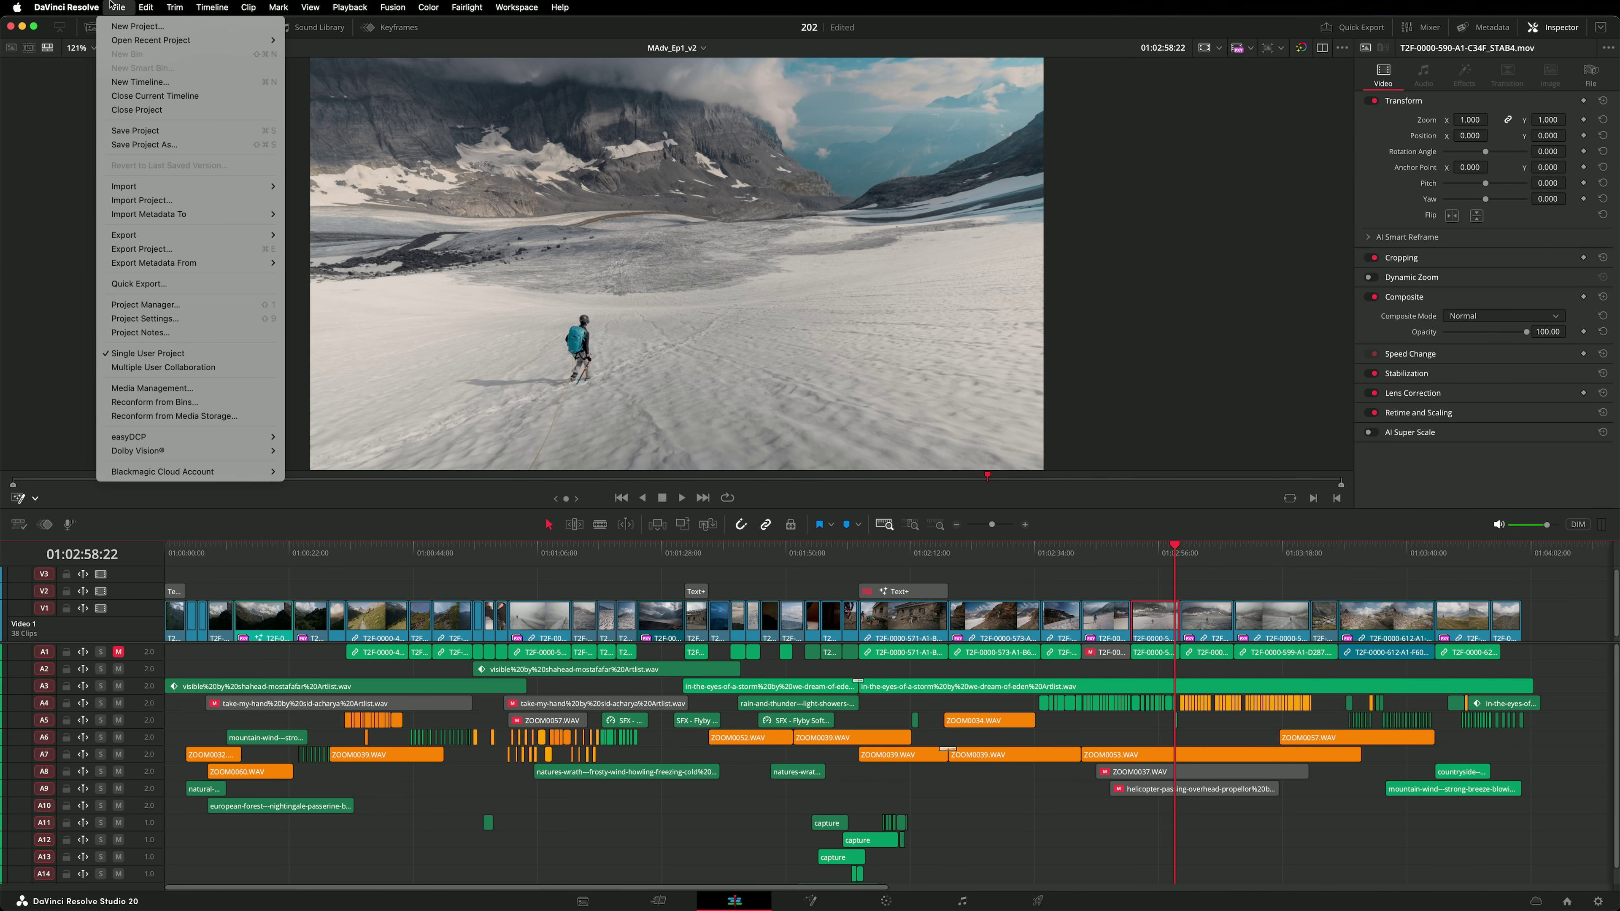
- Start exporting the MAdv_Ep1_v2 timeline via File > Export > Timeline
mouse_move(198, 235)
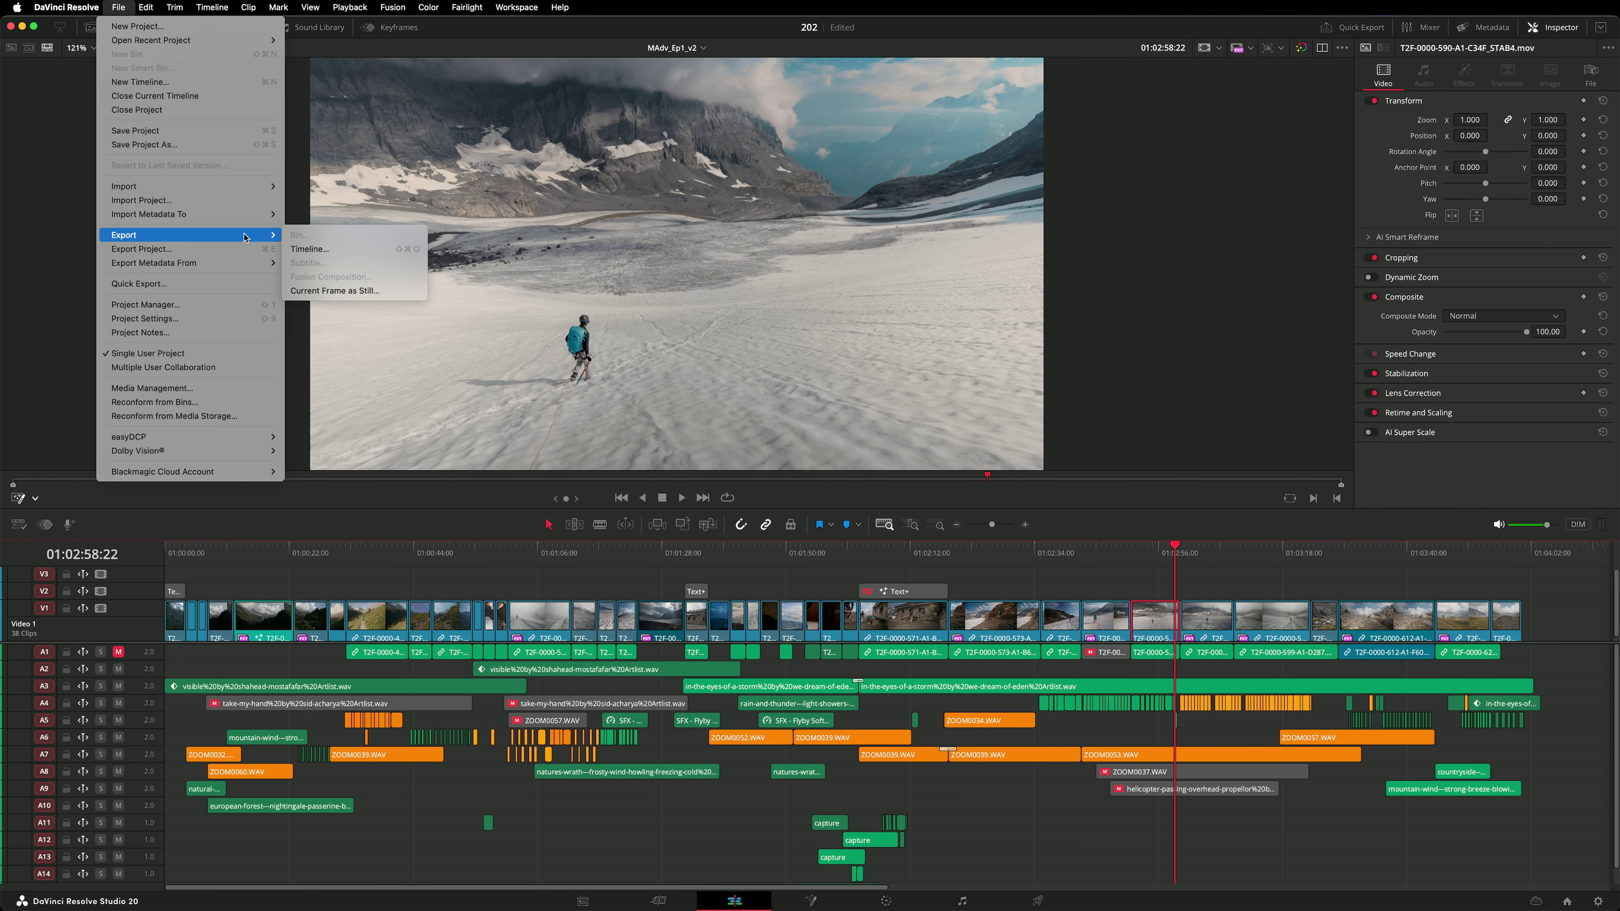
left_click(377, 254)
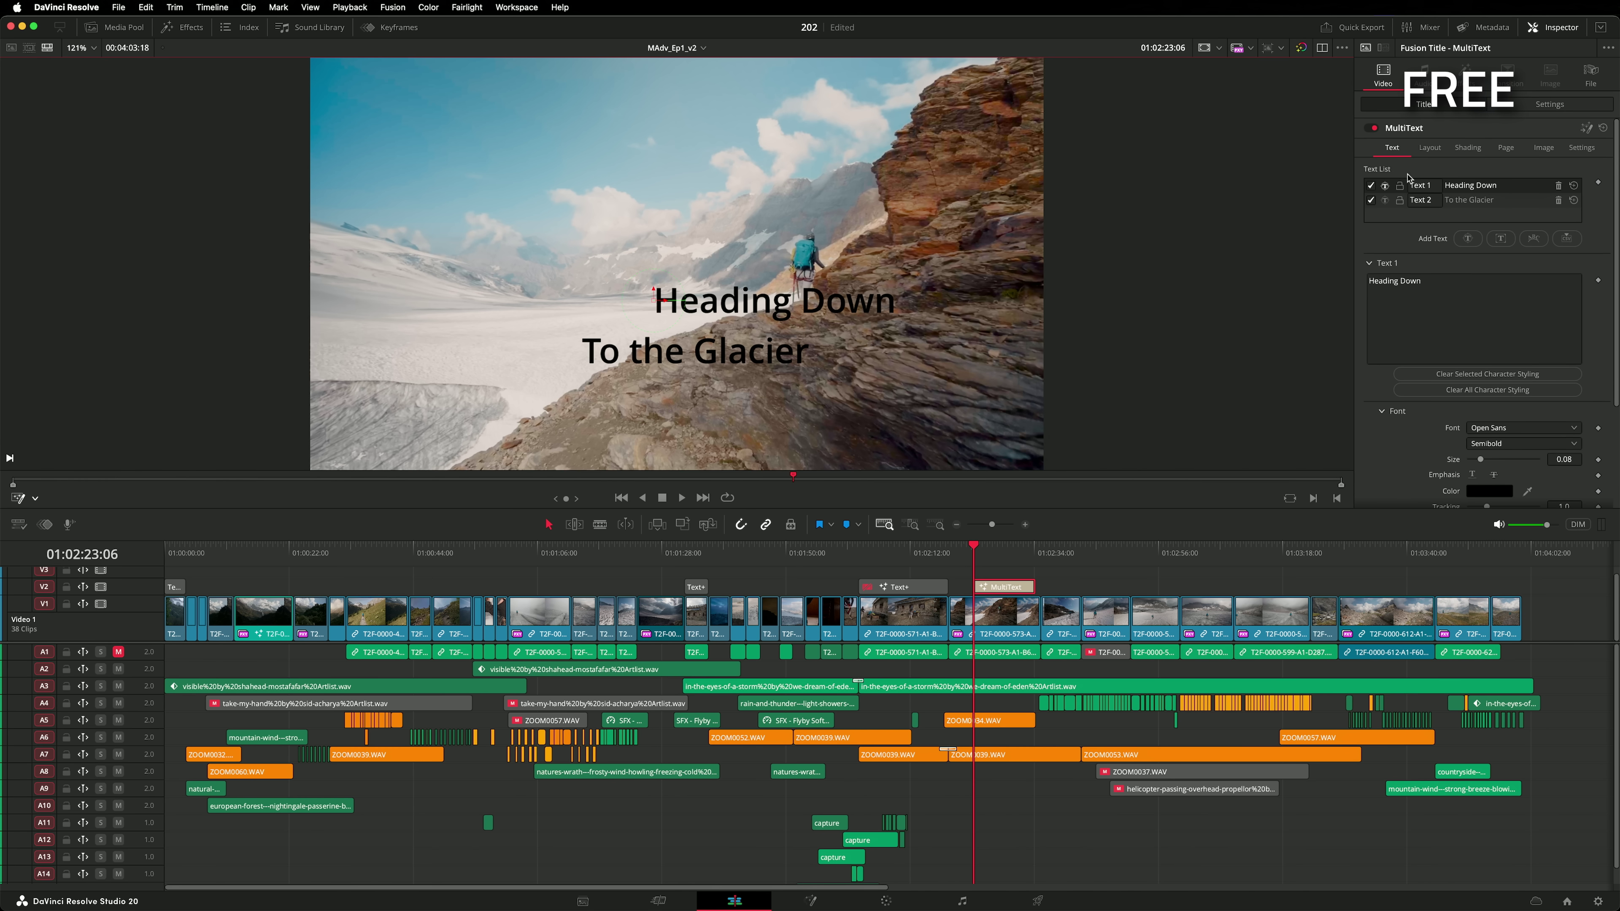
- Align the MultiText layers to the safe margin and left-align Heading Down
left_click(1430, 148)
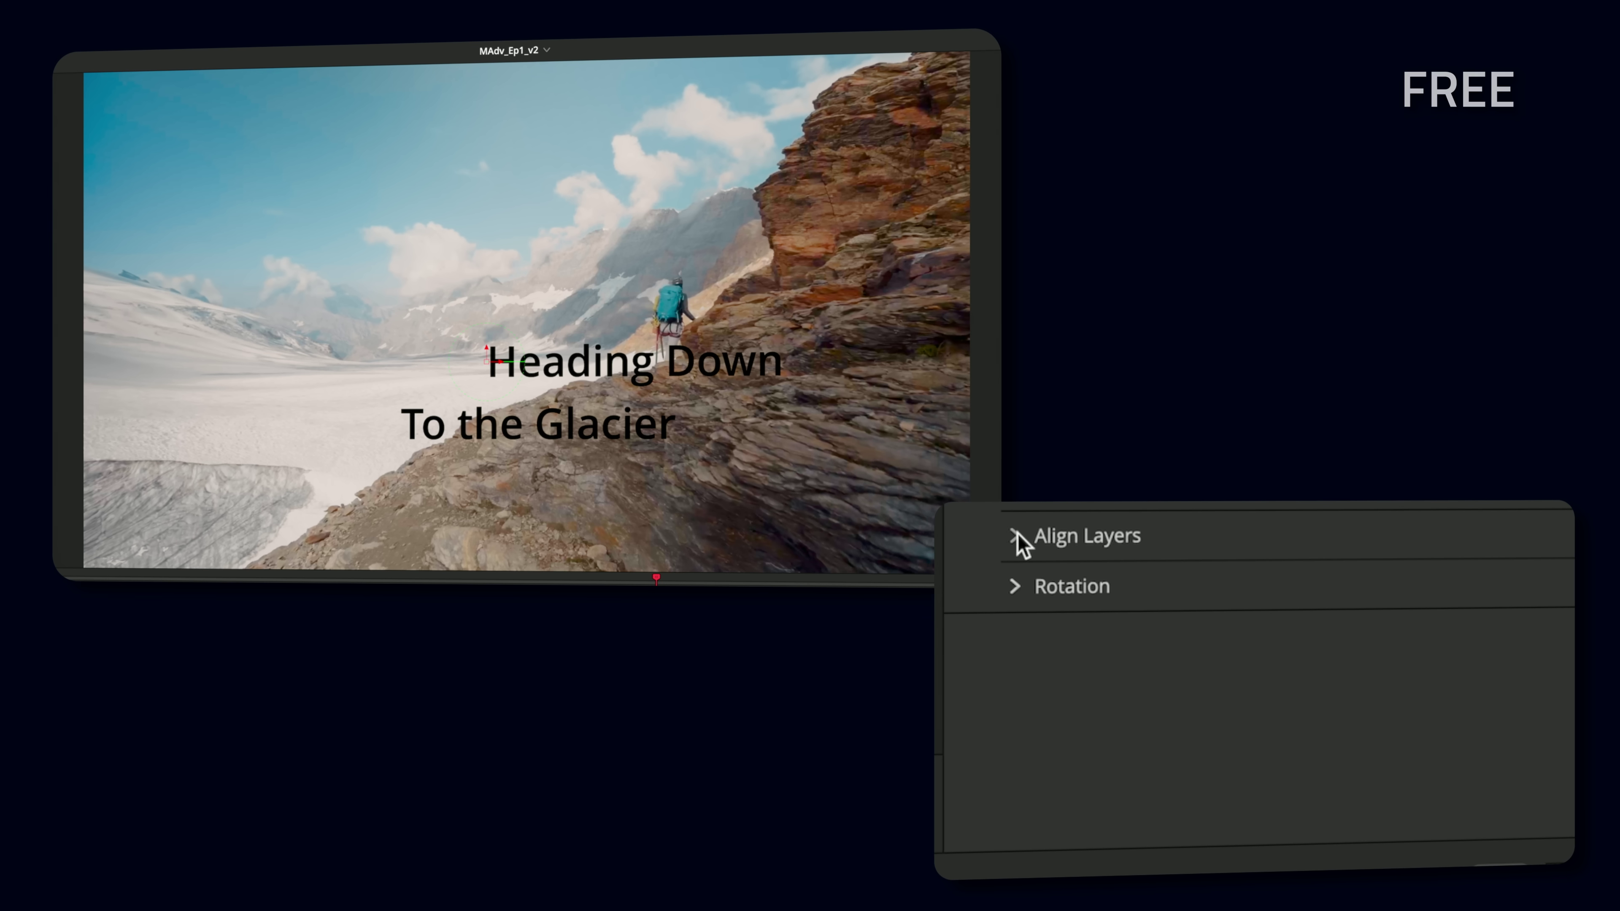
left_click(1381, 385)
left_click(1283, 624)
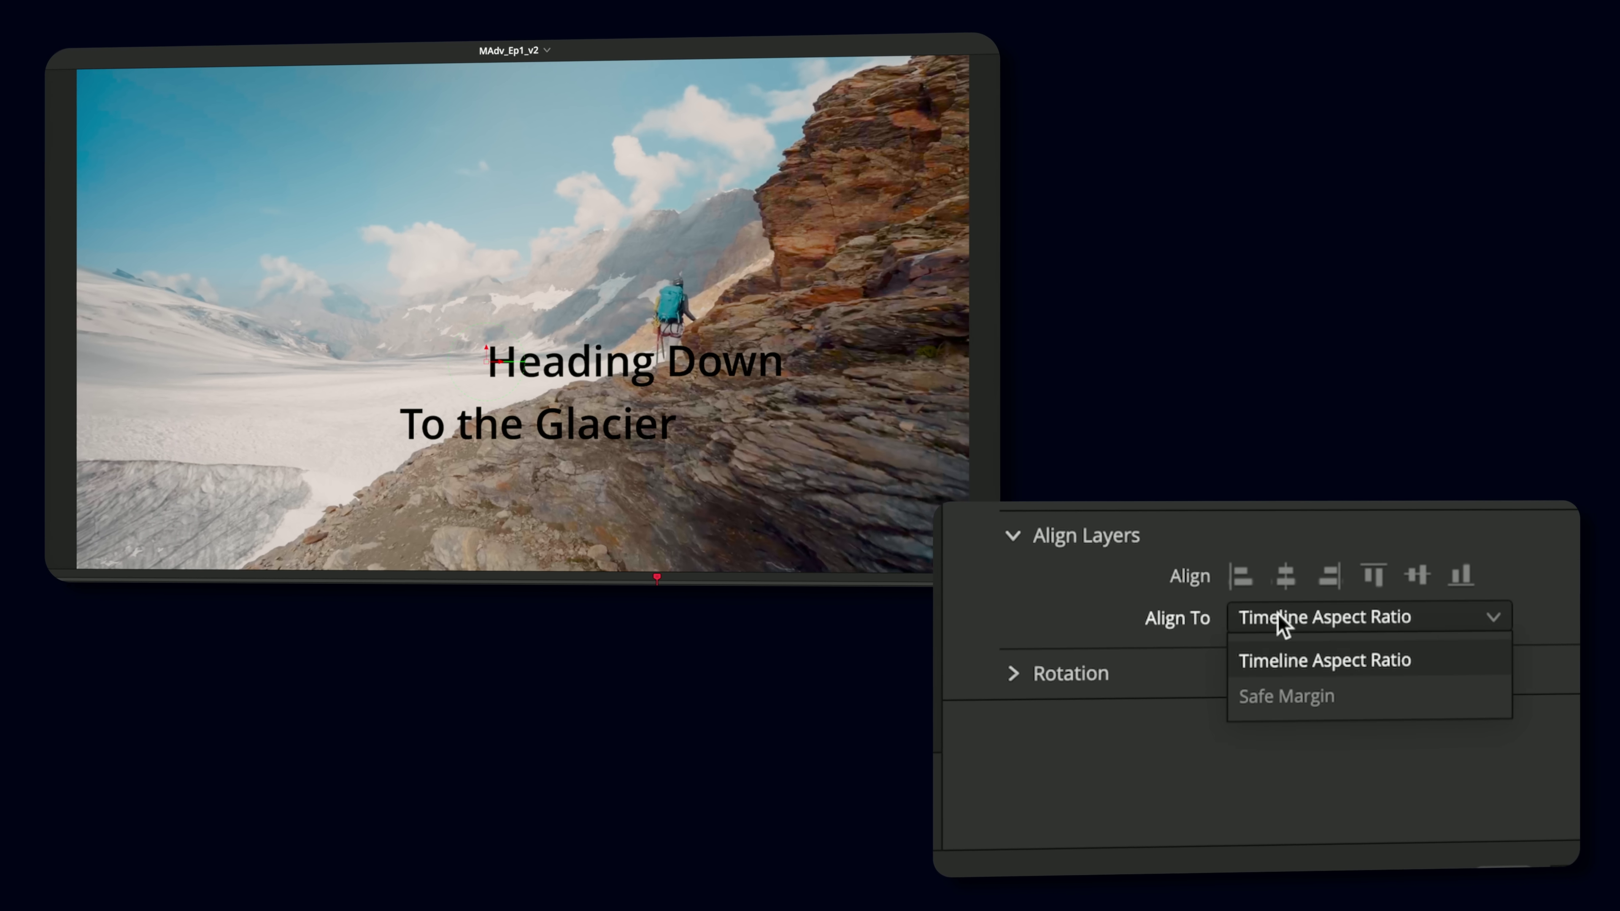
left_click(1417, 702)
left_click(1241, 578)
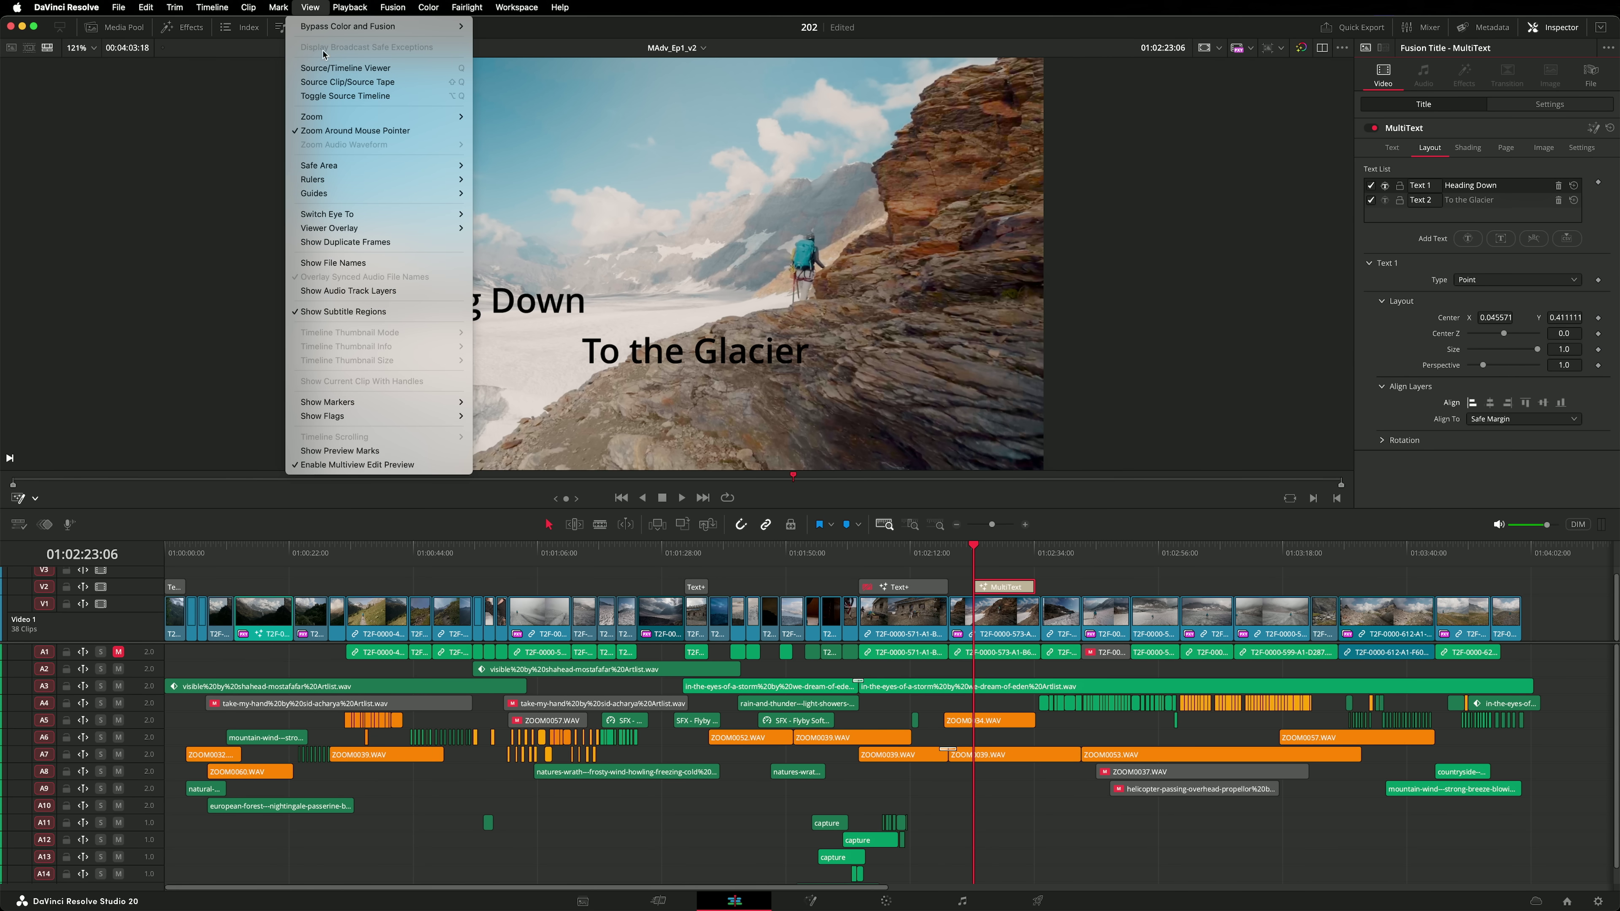
- Turn on viewer guides and snap Heading Down to the vertical guide
mouse_move(378, 192)
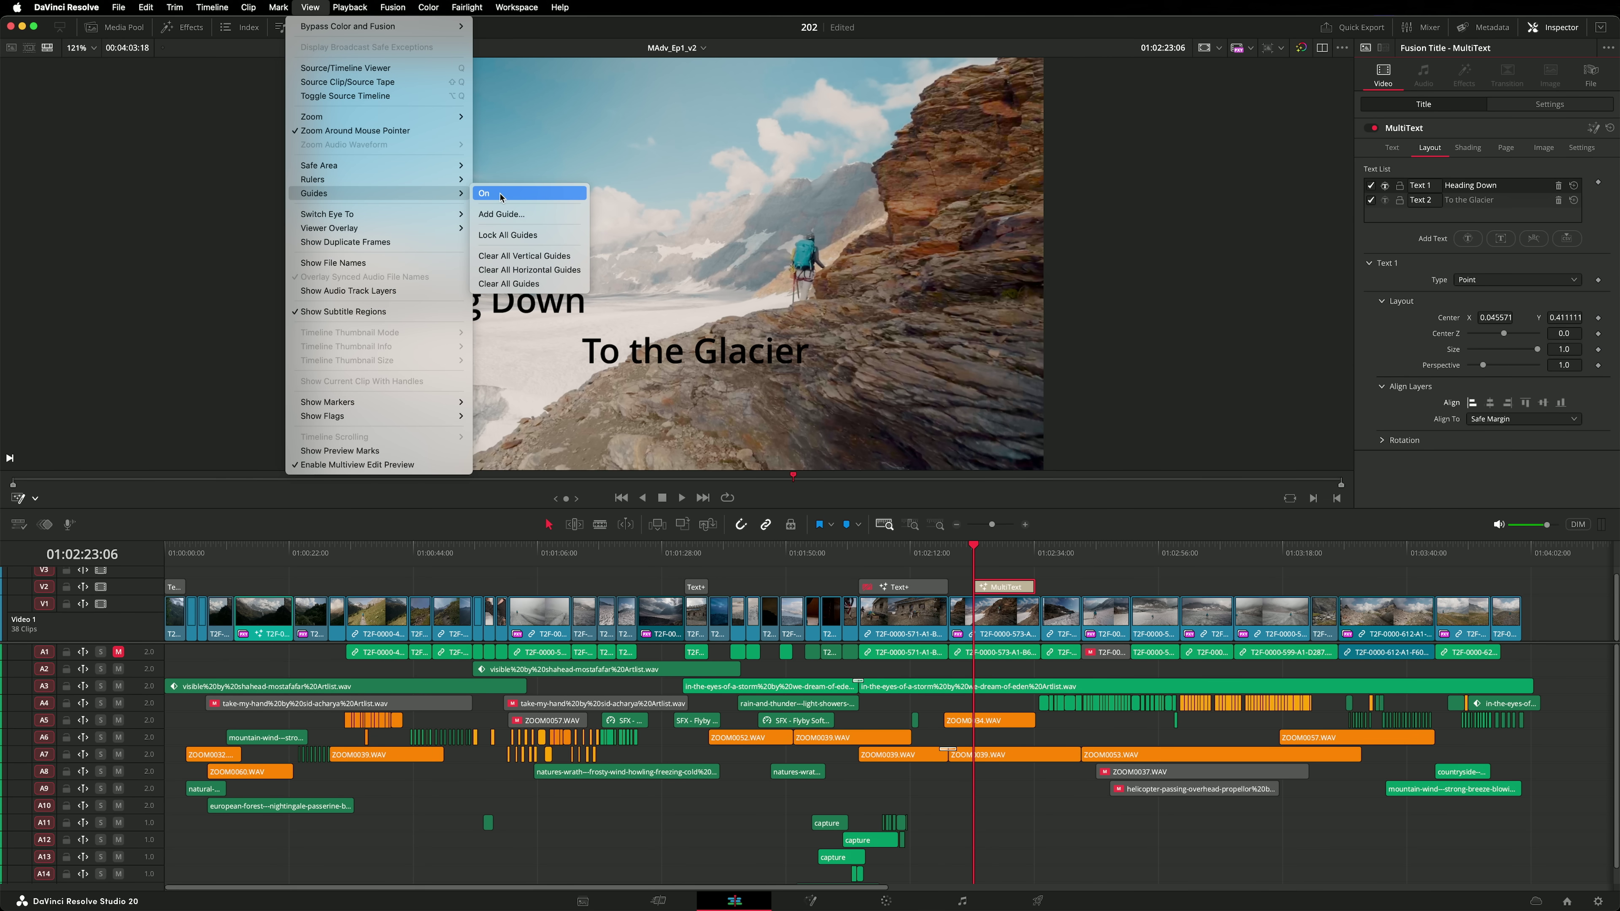
left_click(485, 193)
left_click_drag(359, 305, 467, 306)
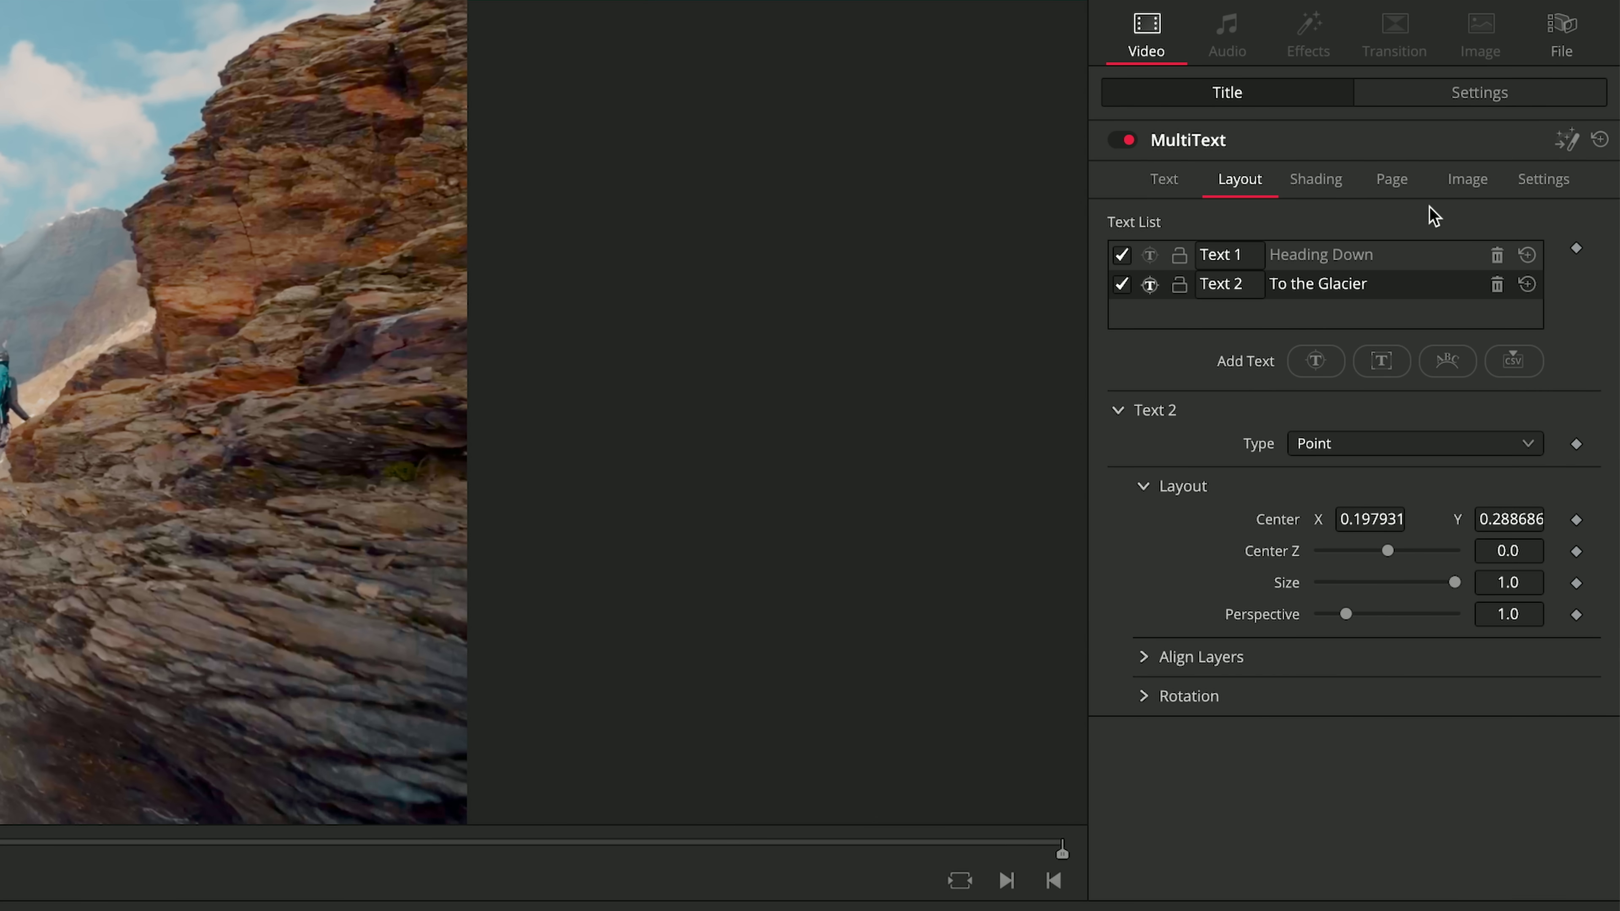
- Scale the title's page size down to 0.512
left_click(1398, 184)
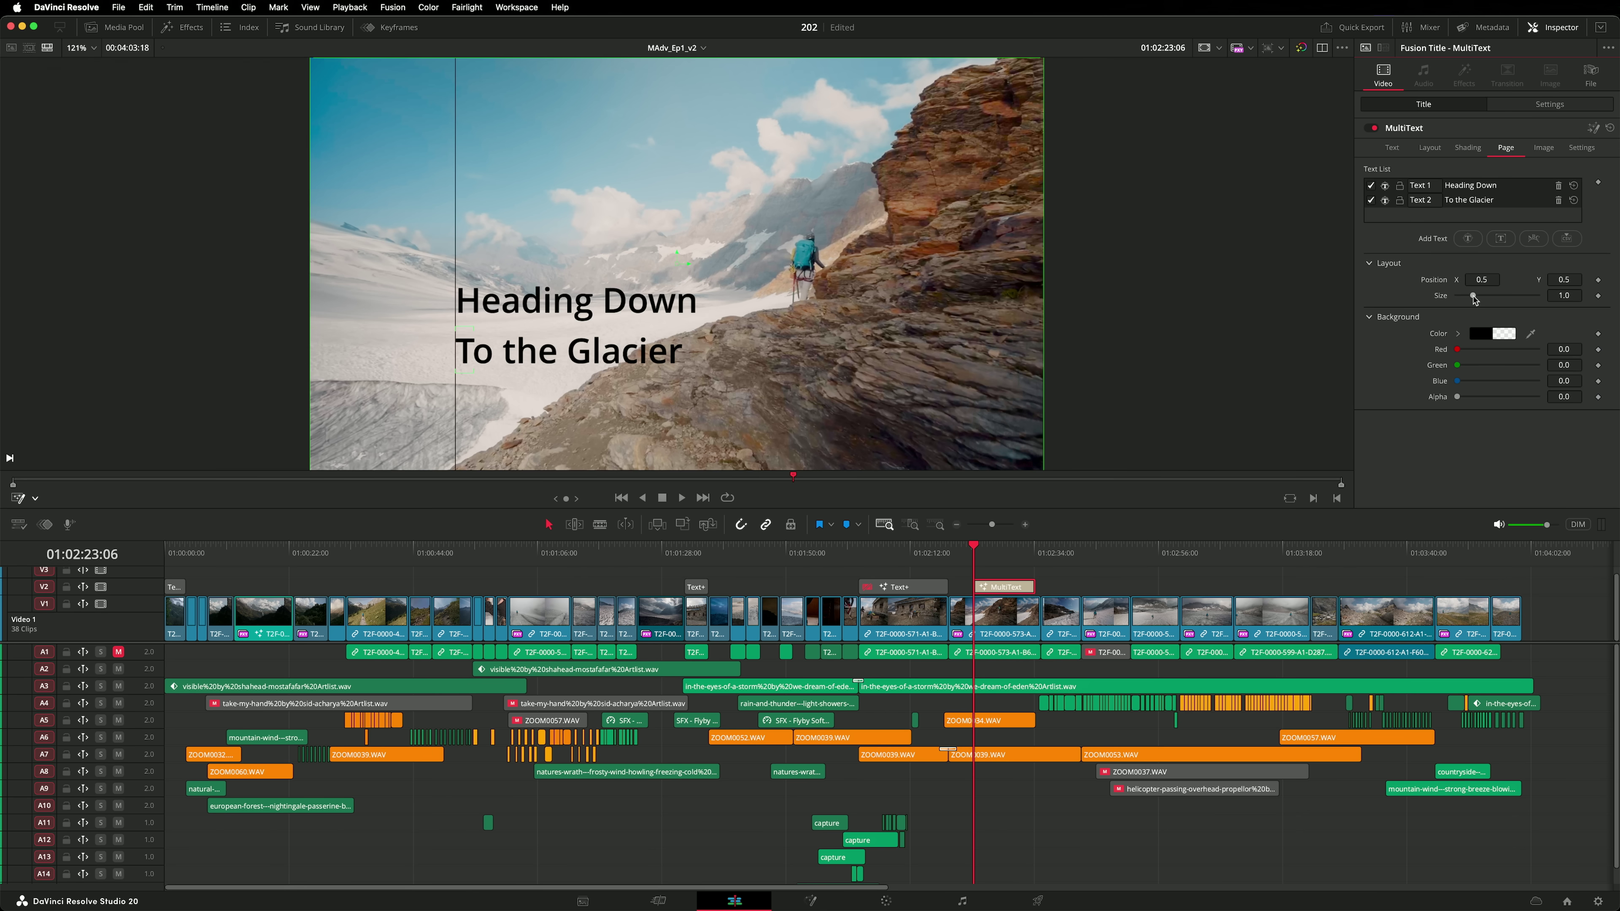
left_click_drag(1326, 474, 1368, 479)
left_click_drag(1494, 297, 1432, 279)
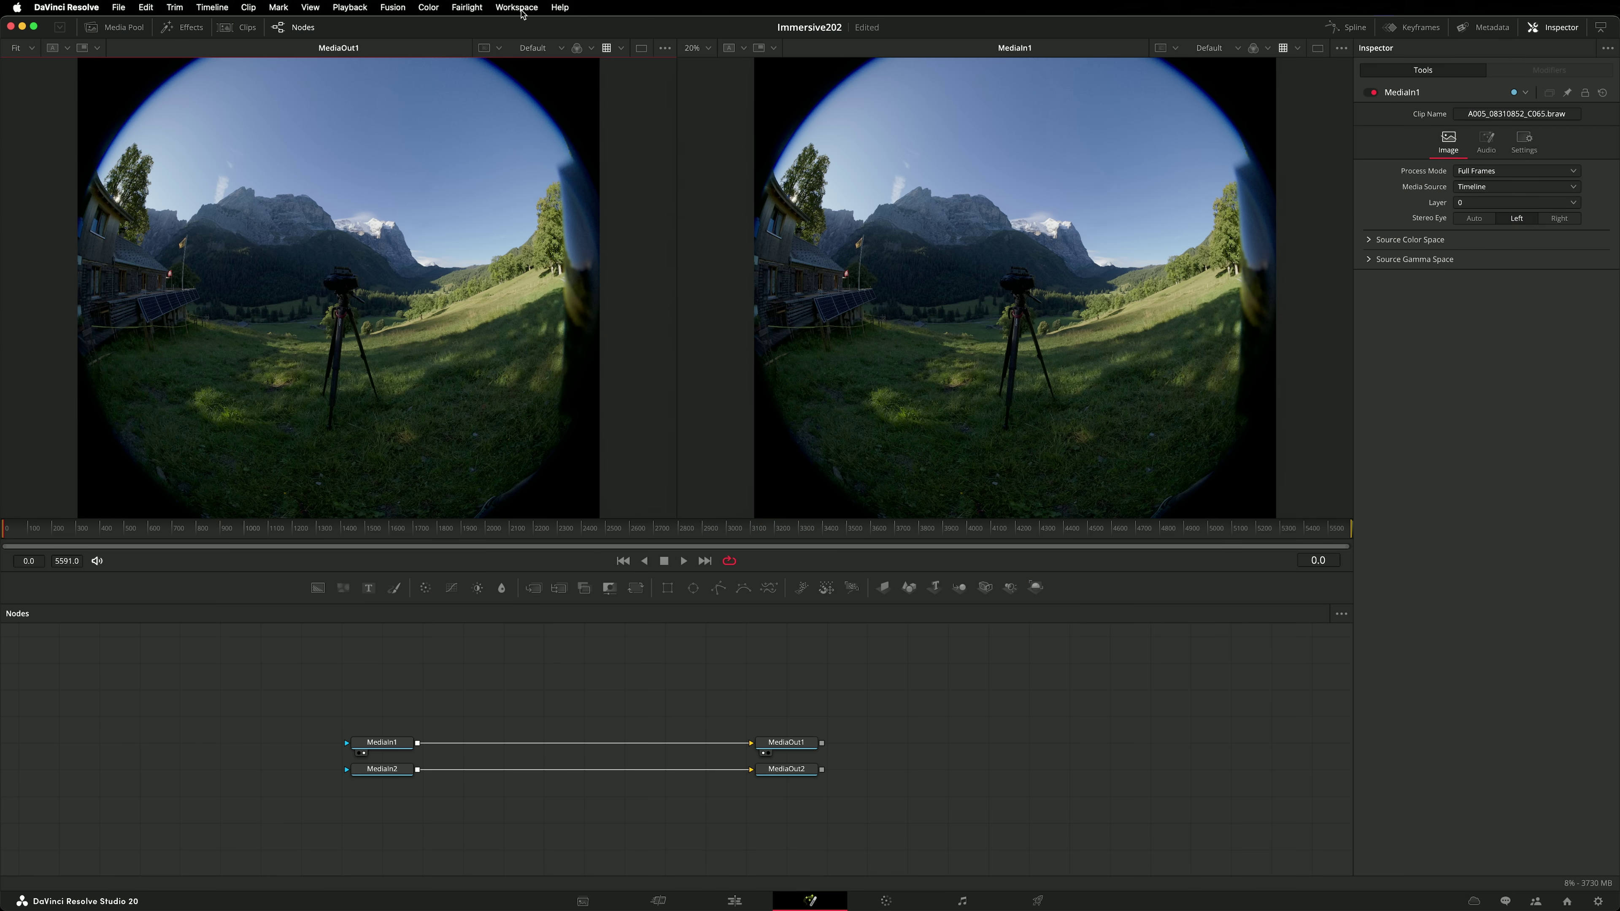
- Stream to visionOS as IbVP, connect MediaIn1 into PanoMap1, and show it in viewer 2
left_click(517, 8)
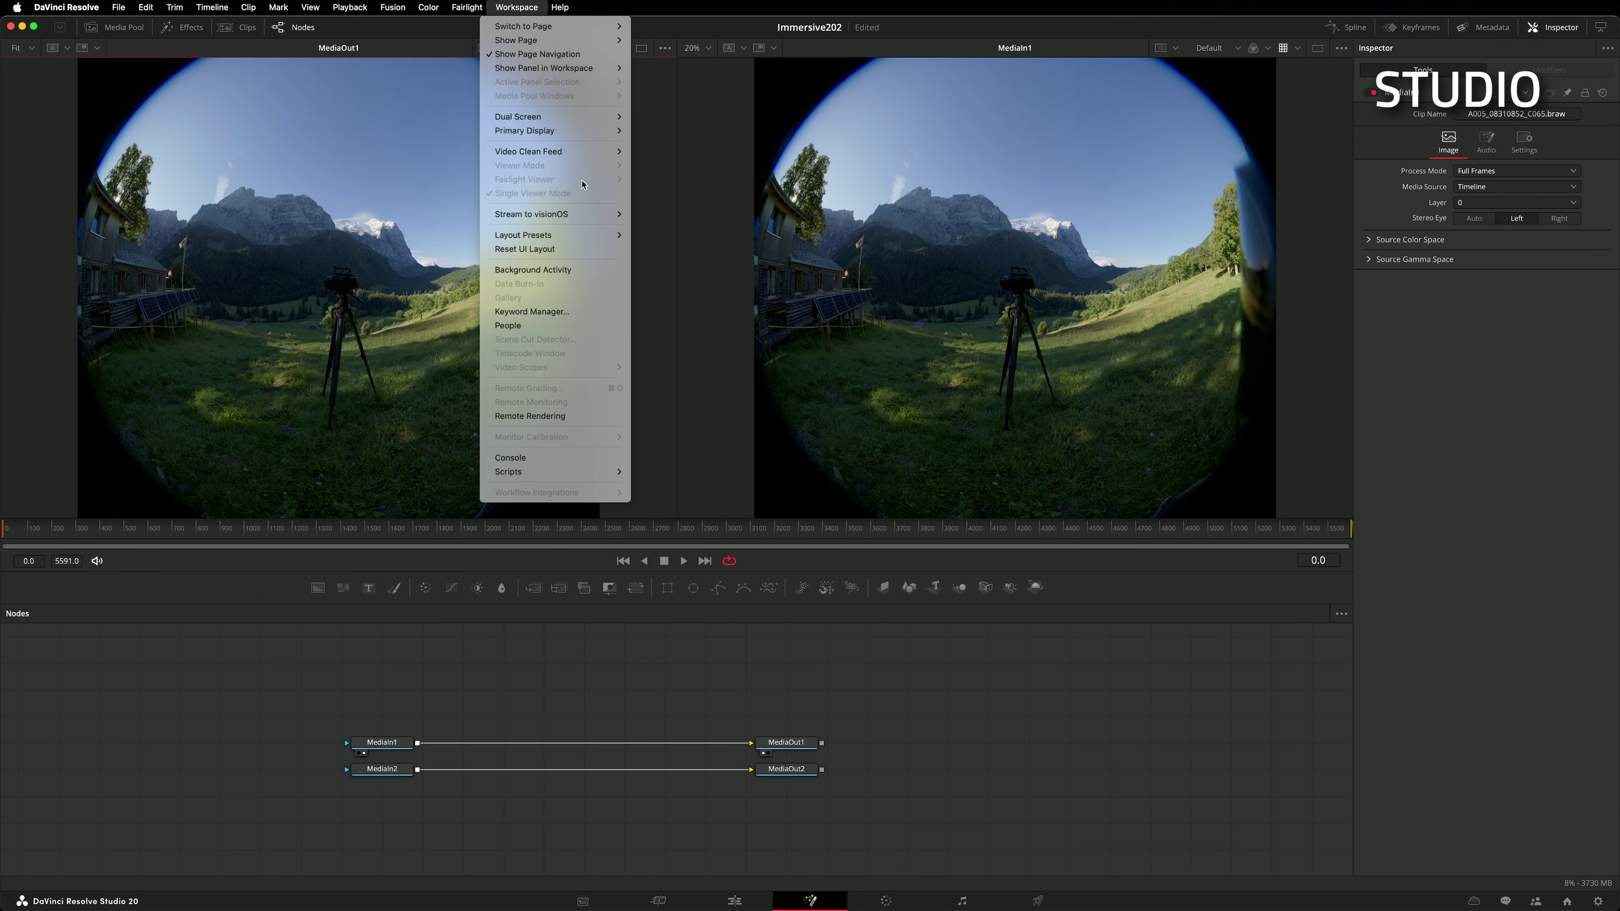
mouse_move(588, 214)
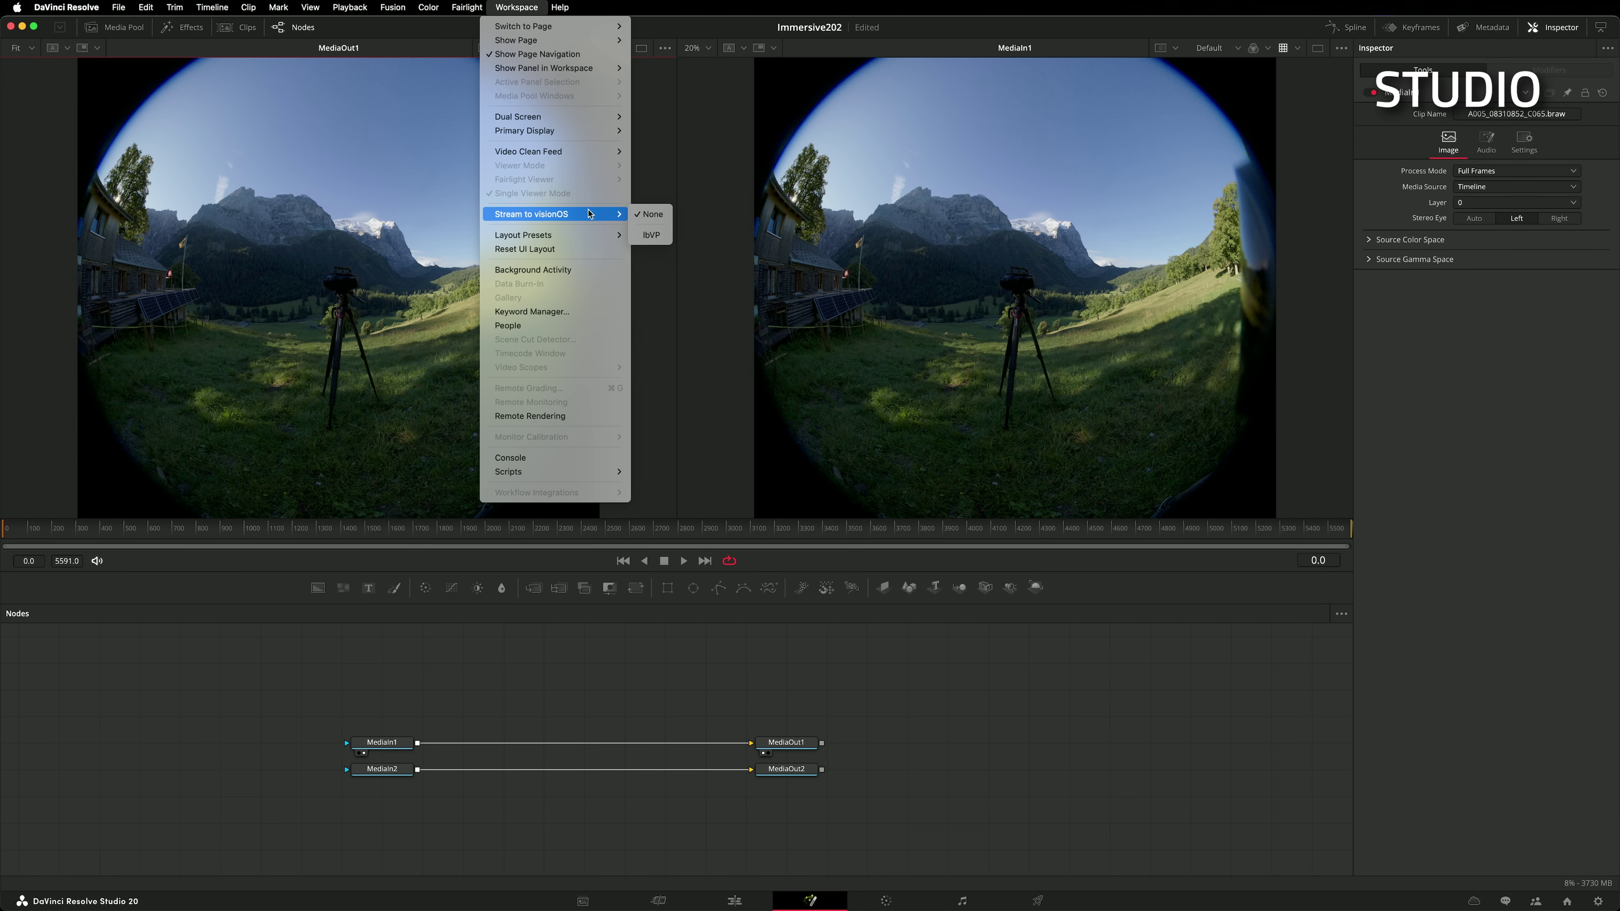
left_click(663, 235)
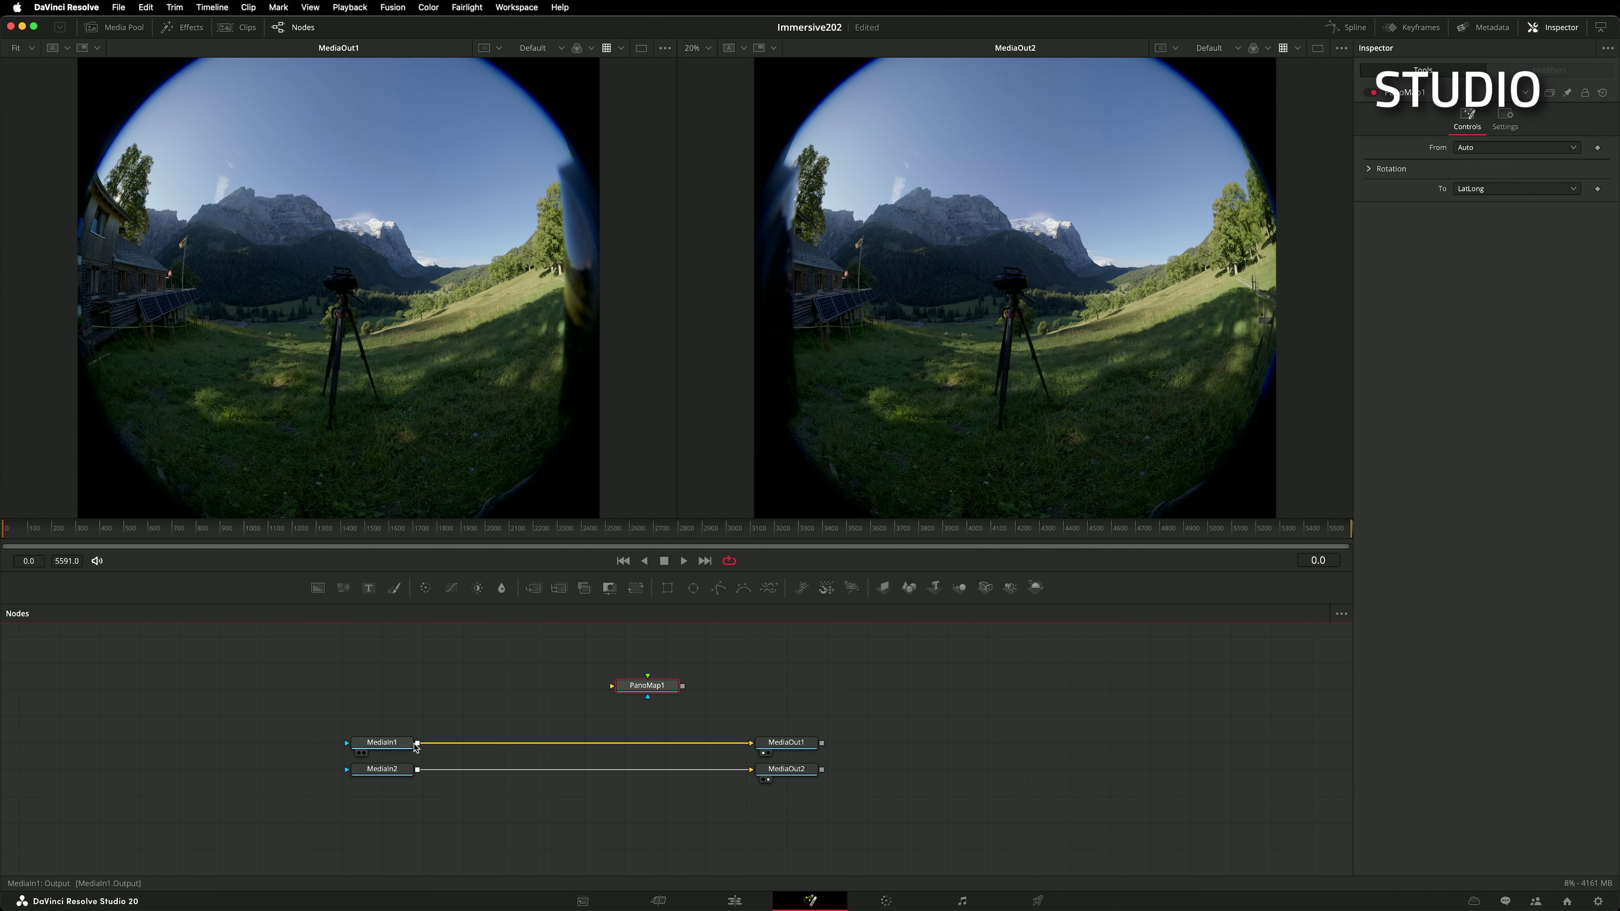
left_click_drag(417, 744, 647, 688)
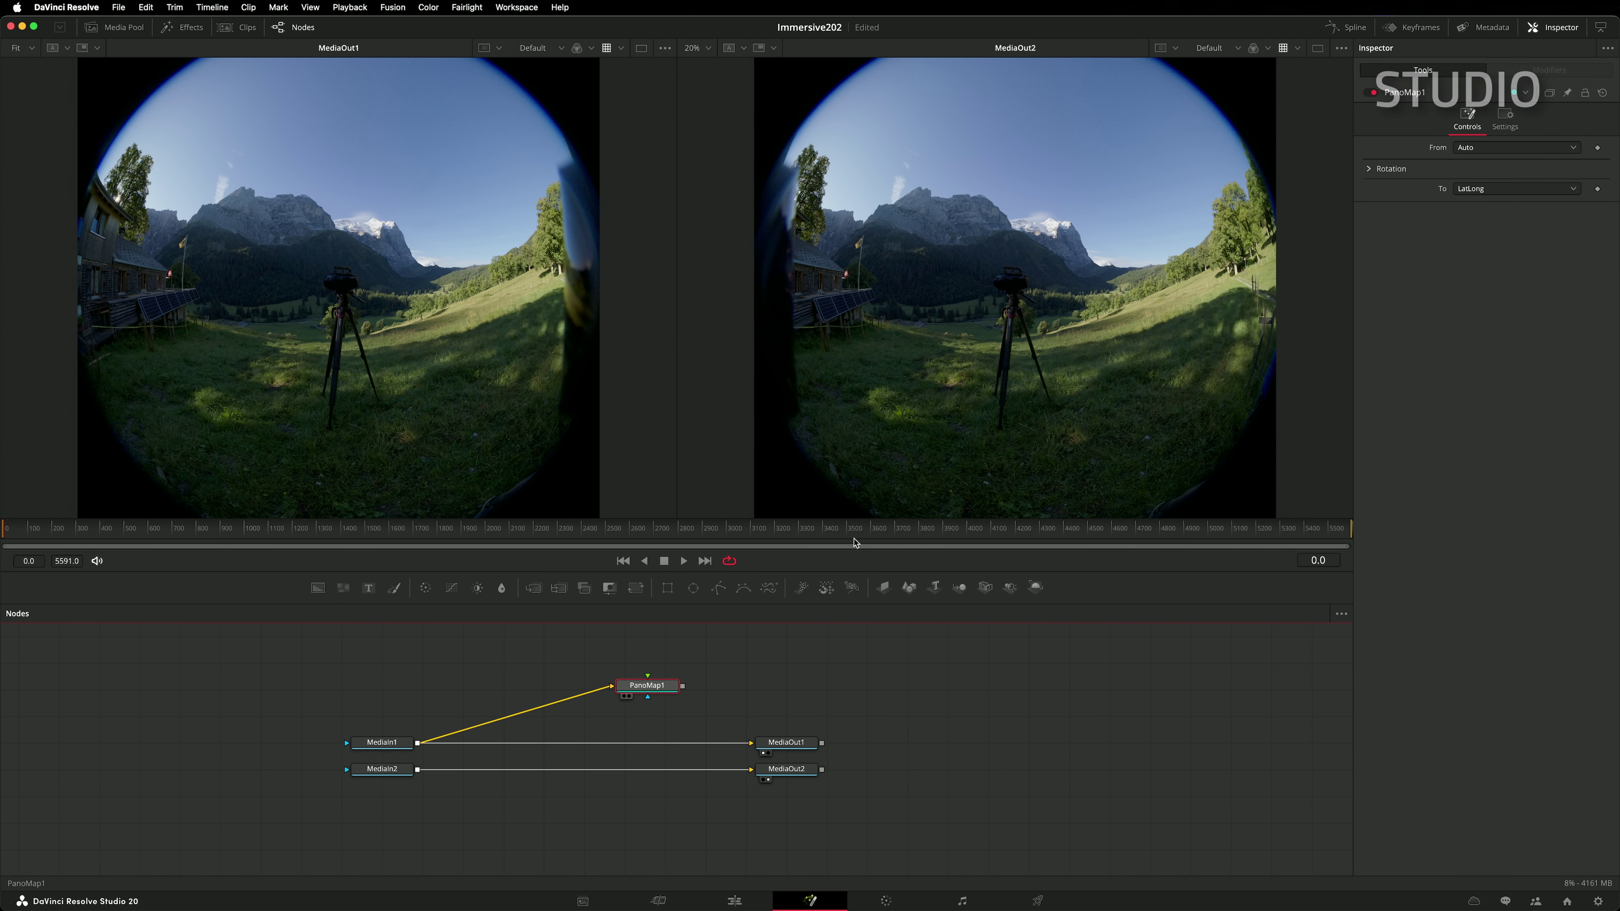
key("2")
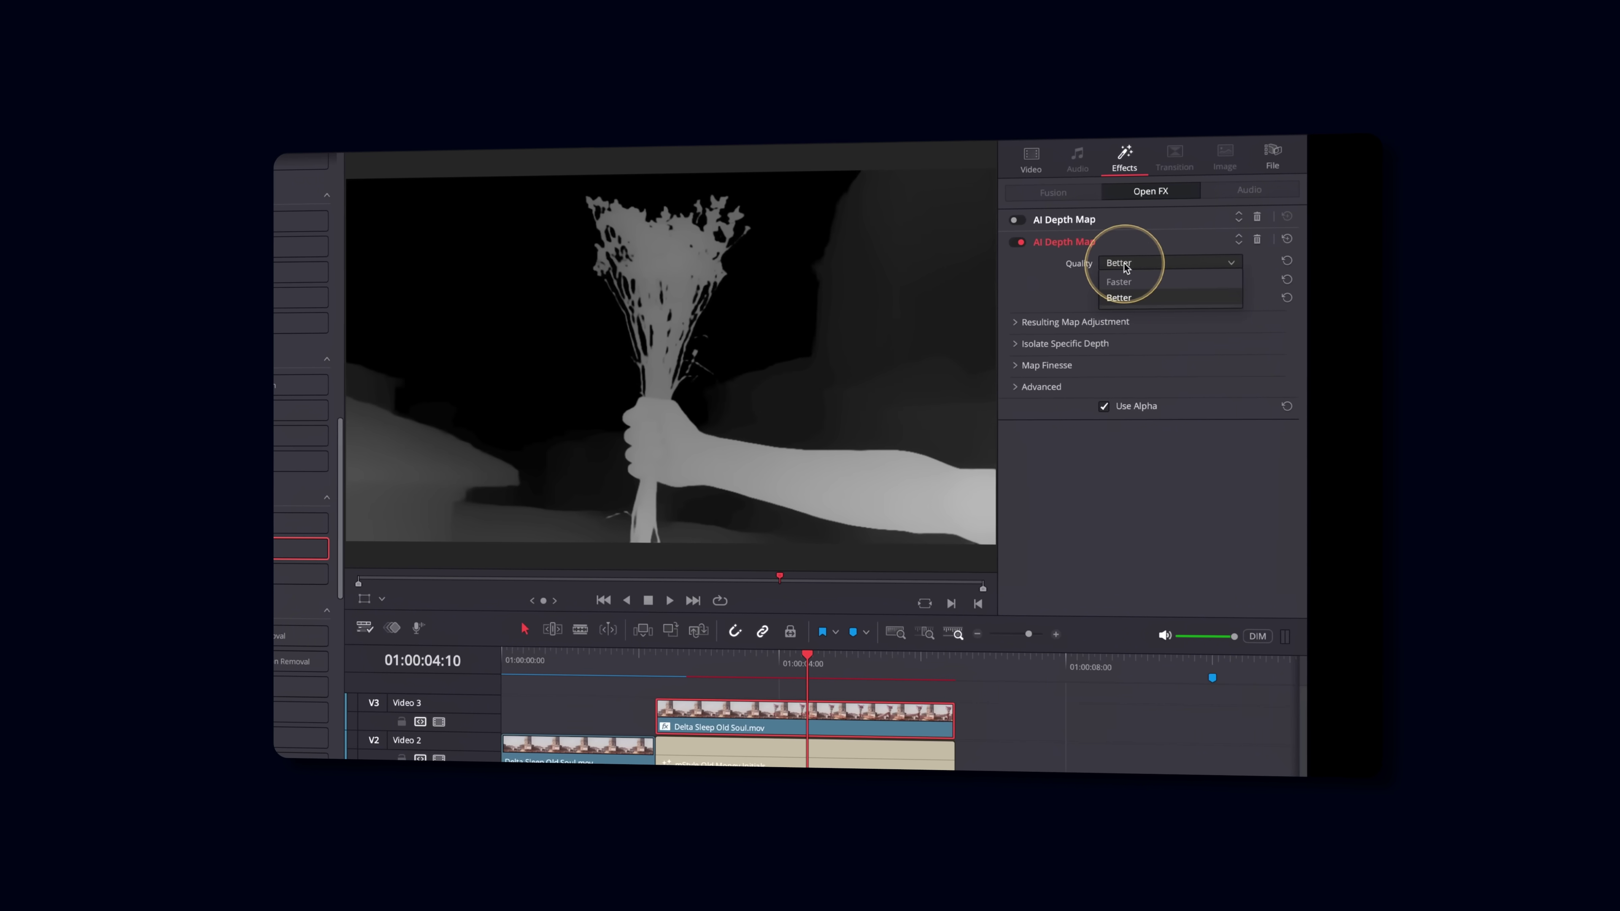
- Keep the AI Depth Map effect's Quality set to Better
left_click(1118, 298)
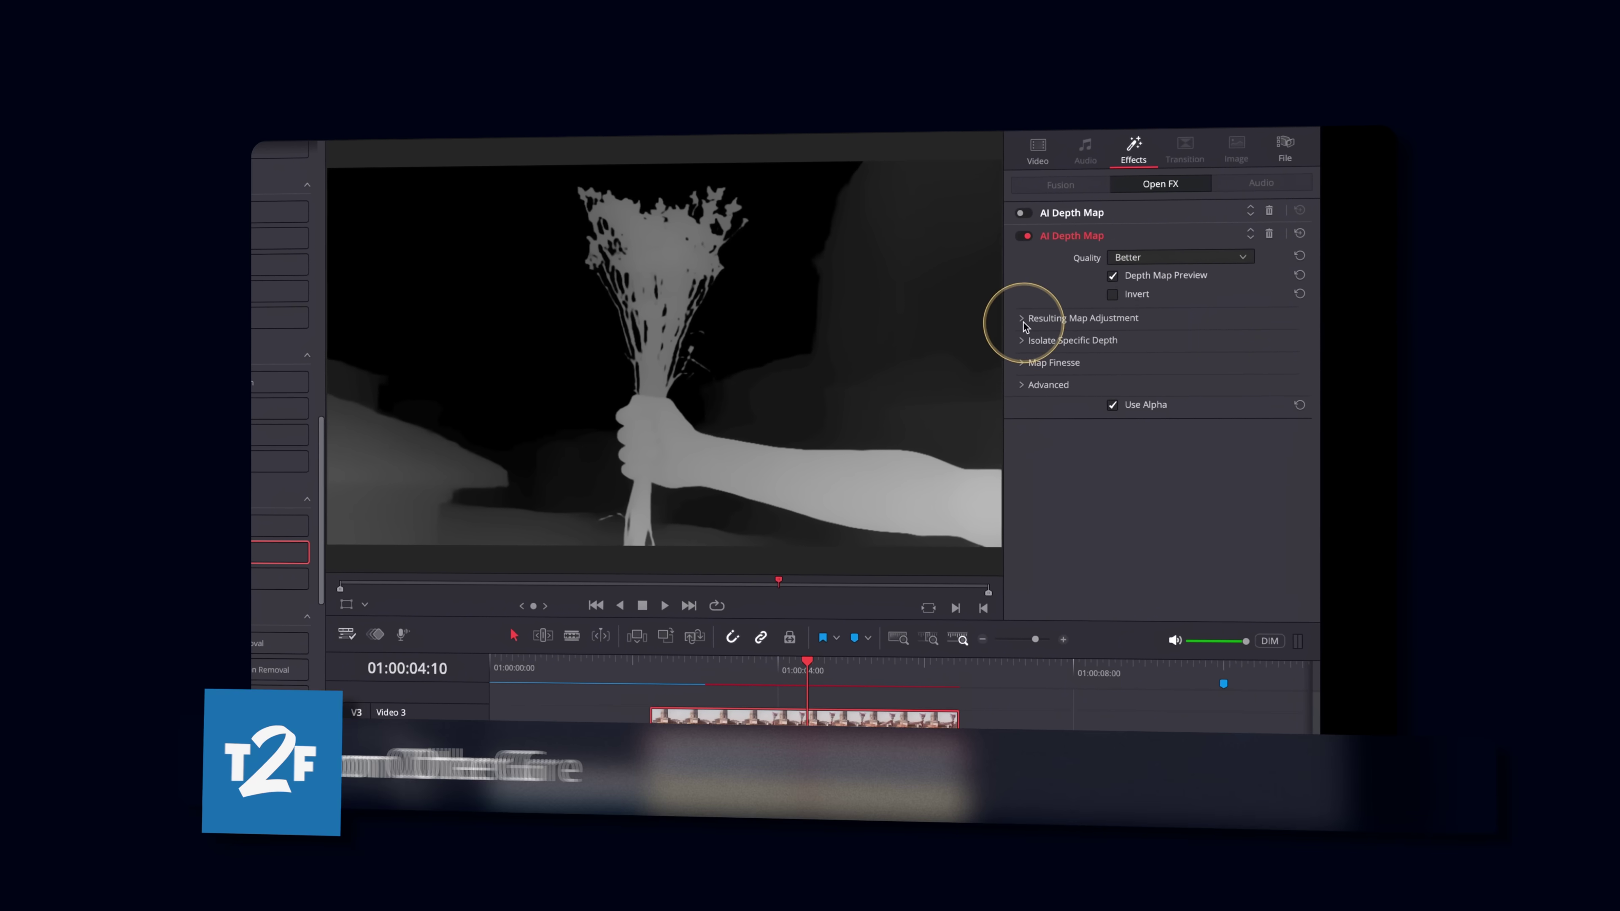